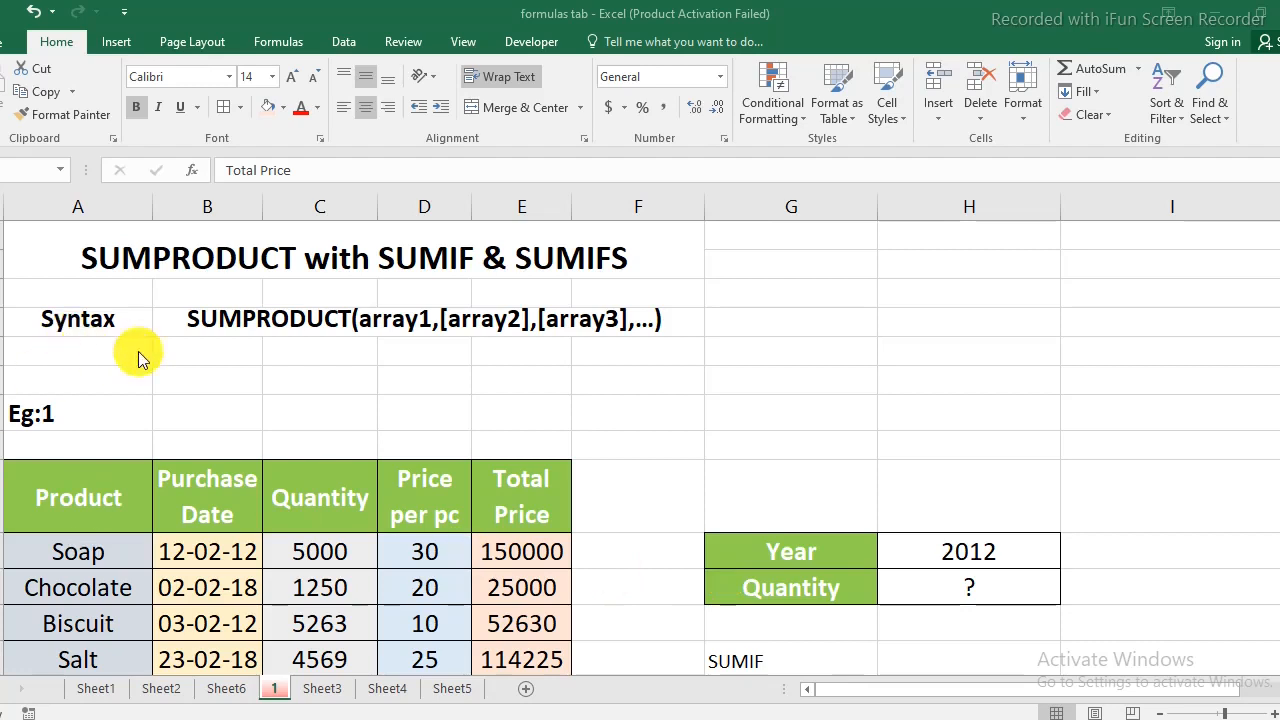
Step: Examine the Eg:1 table's column headings: Product, Purchase Date, Quantity, Price per pc and Total Price
click(184, 357)
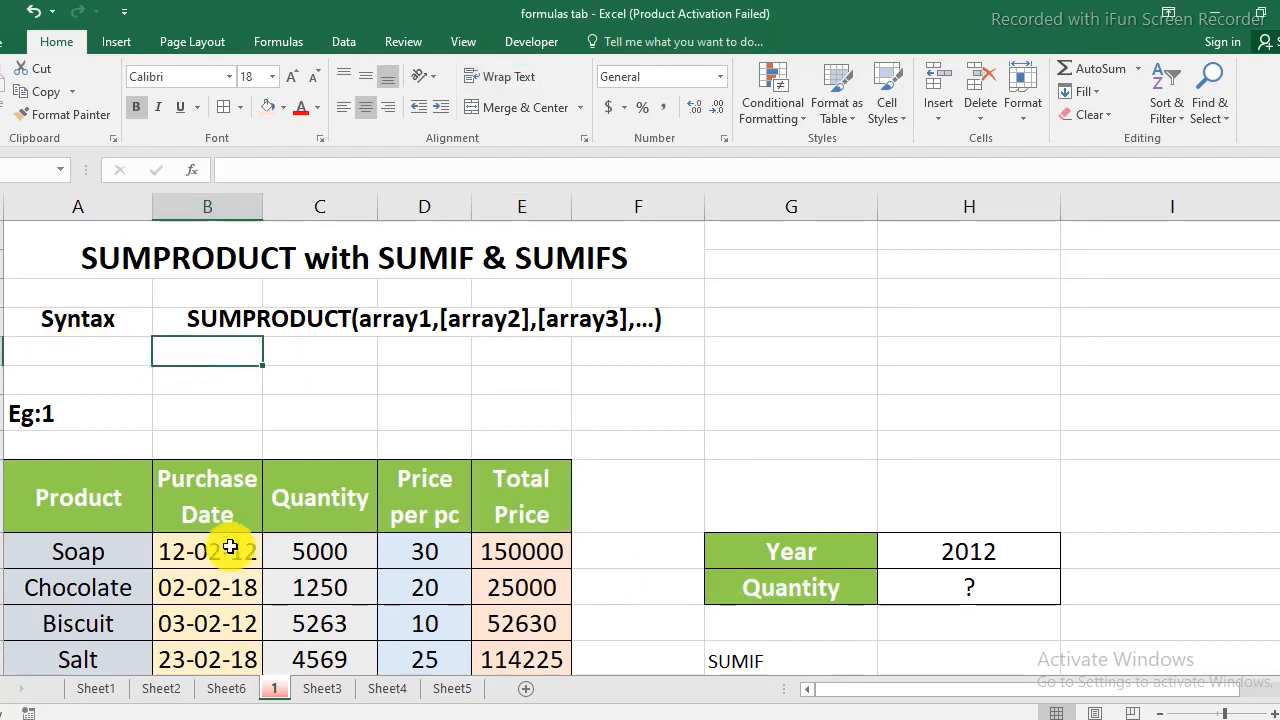
scroll(230, 546, down, 1)
scroll(230, 546, down, 1)
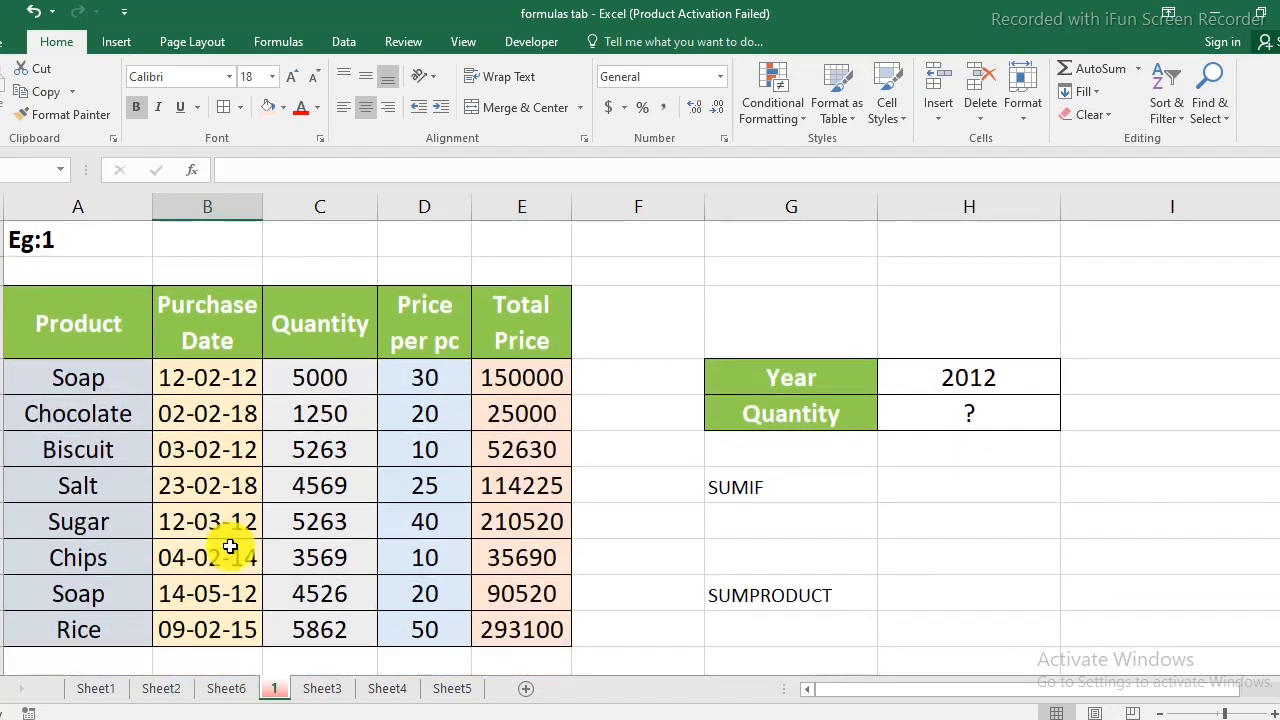
click(109, 335)
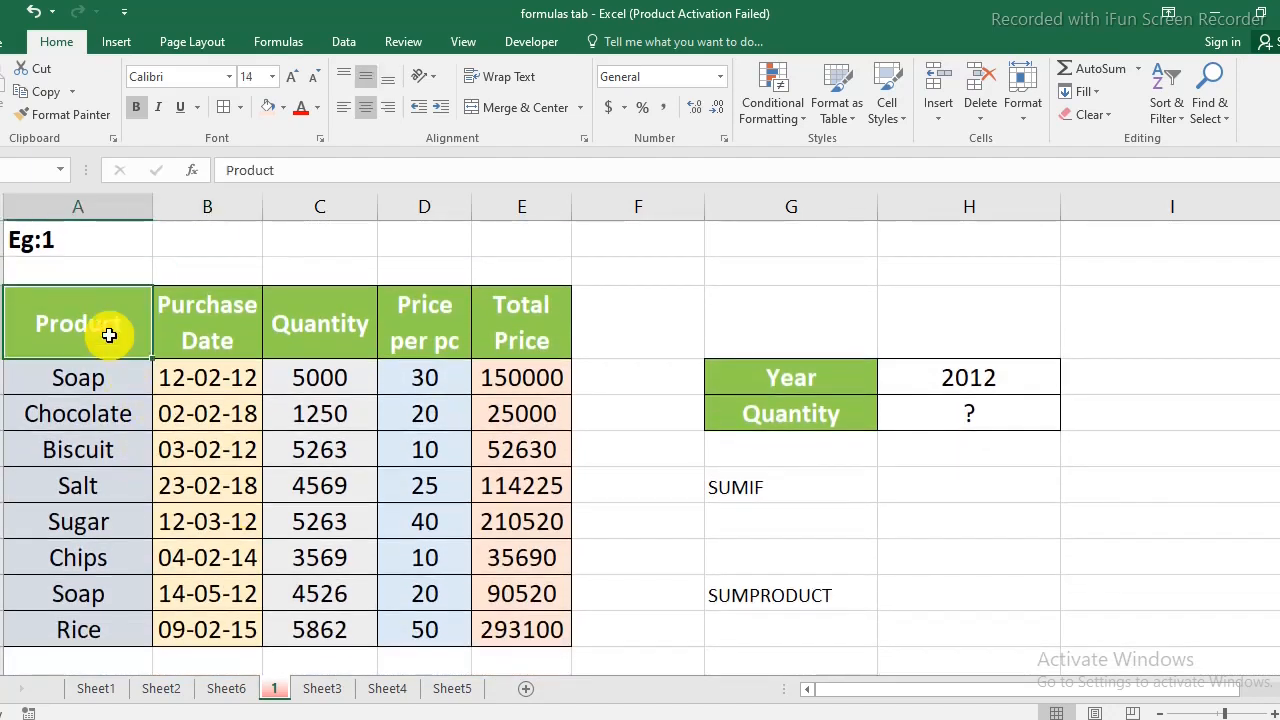
click(209, 334)
click(338, 341)
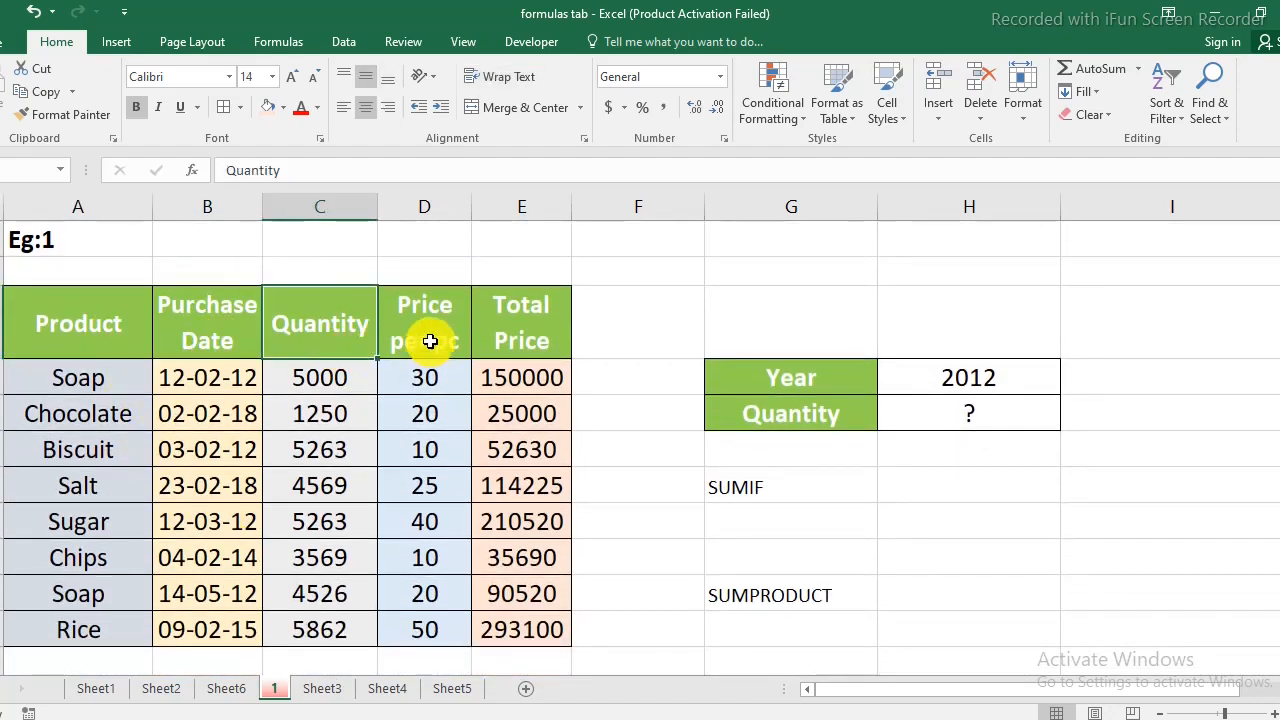
click(430, 341)
click(549, 343)
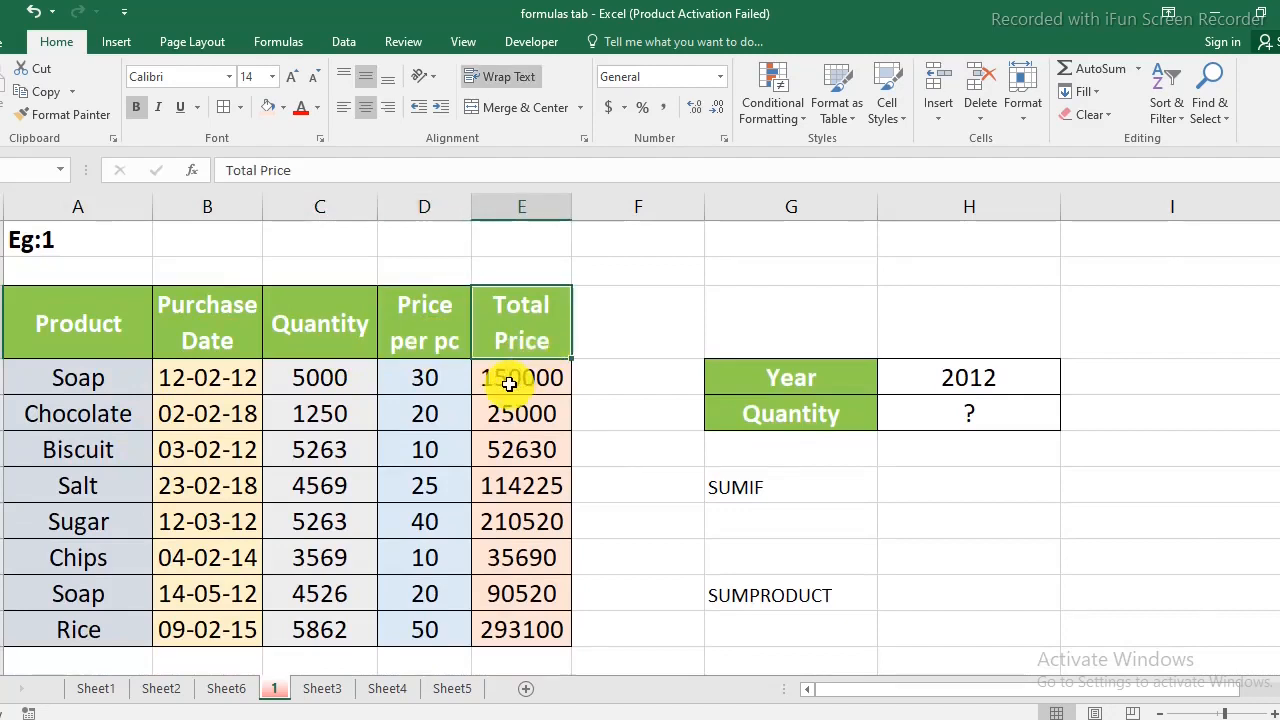
Step: Review the Year and Quantity criteria beside the table, the purchase dates, and the SUMIF and SUMPRODUCT labels
click(791, 377)
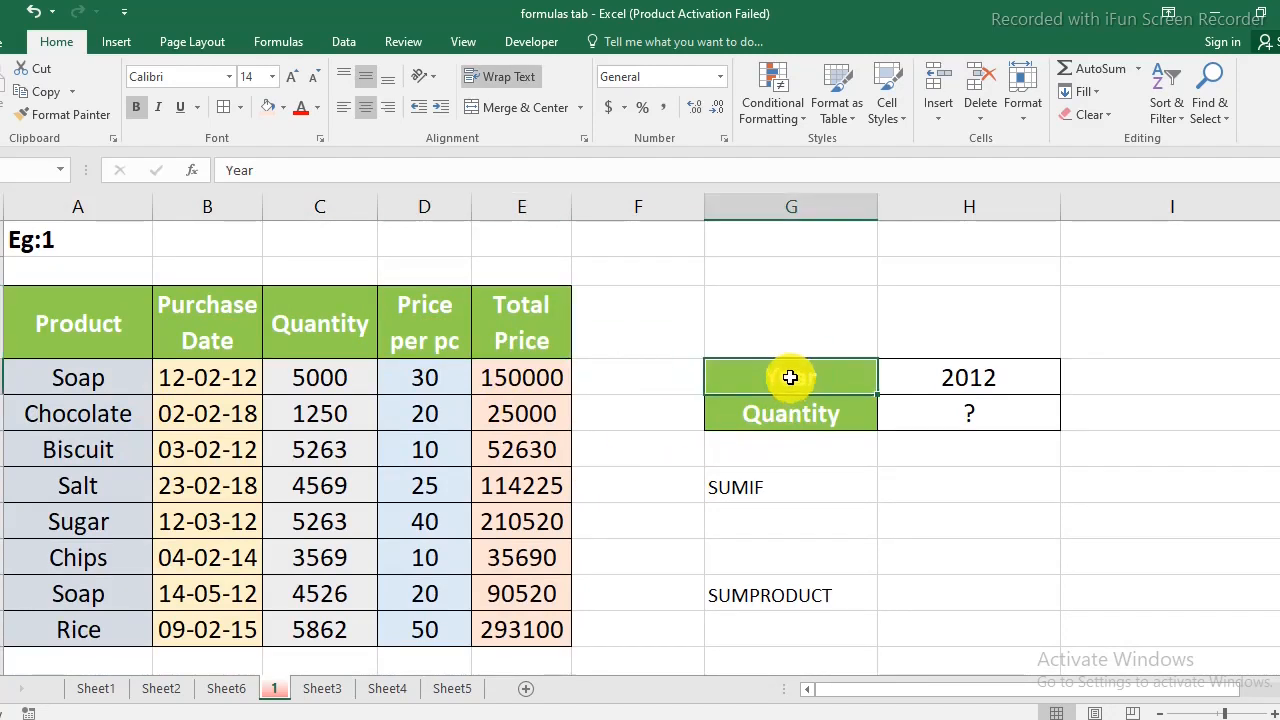
click(1003, 374)
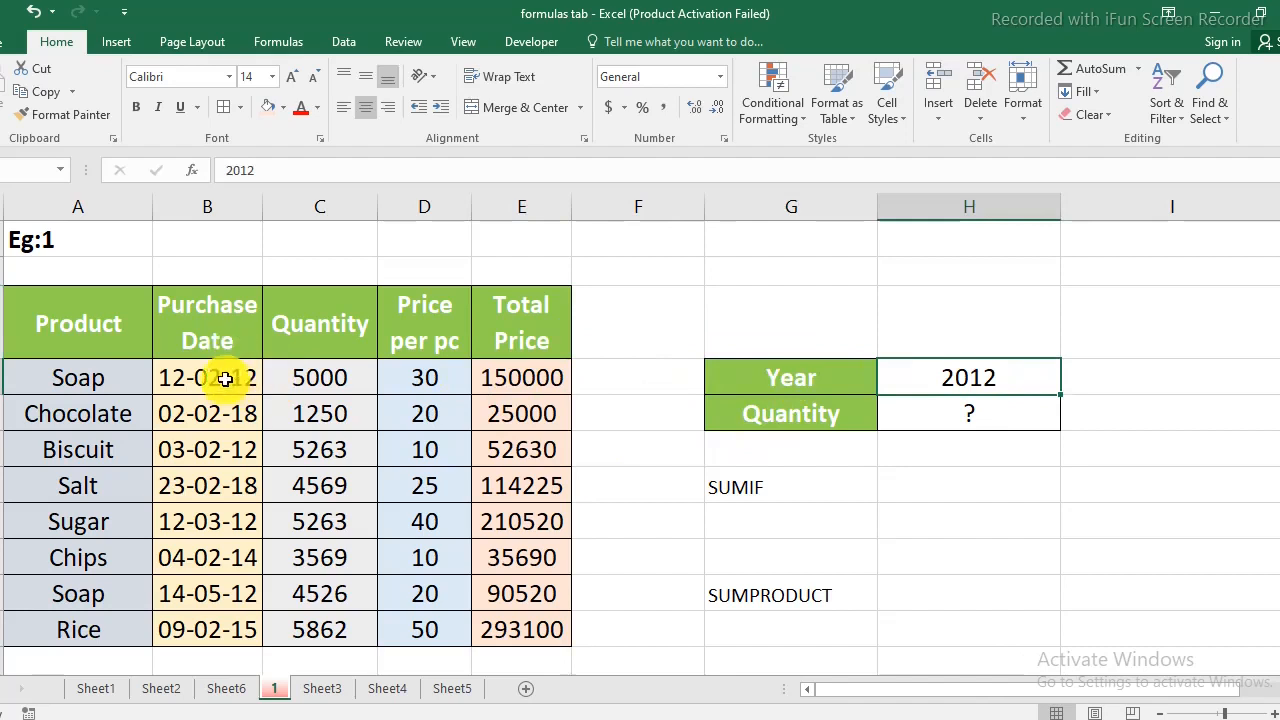
drag(222, 376, 221, 640)
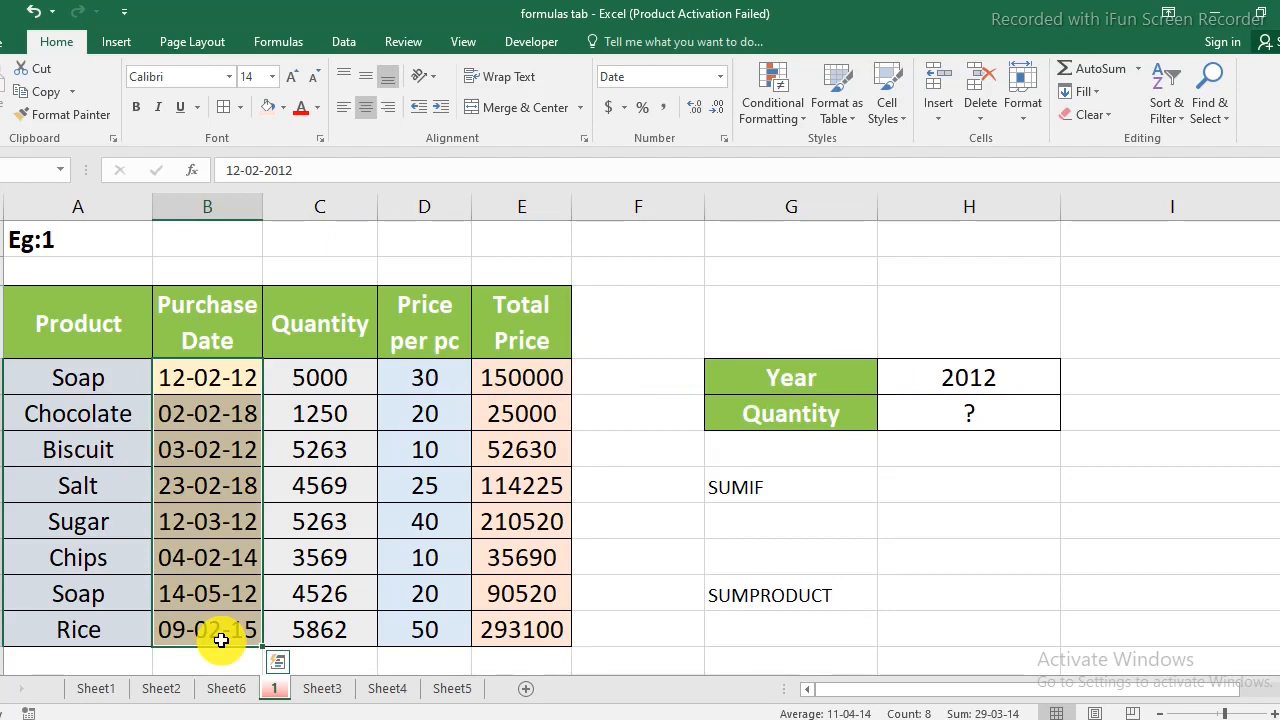
click(838, 421)
click(988, 411)
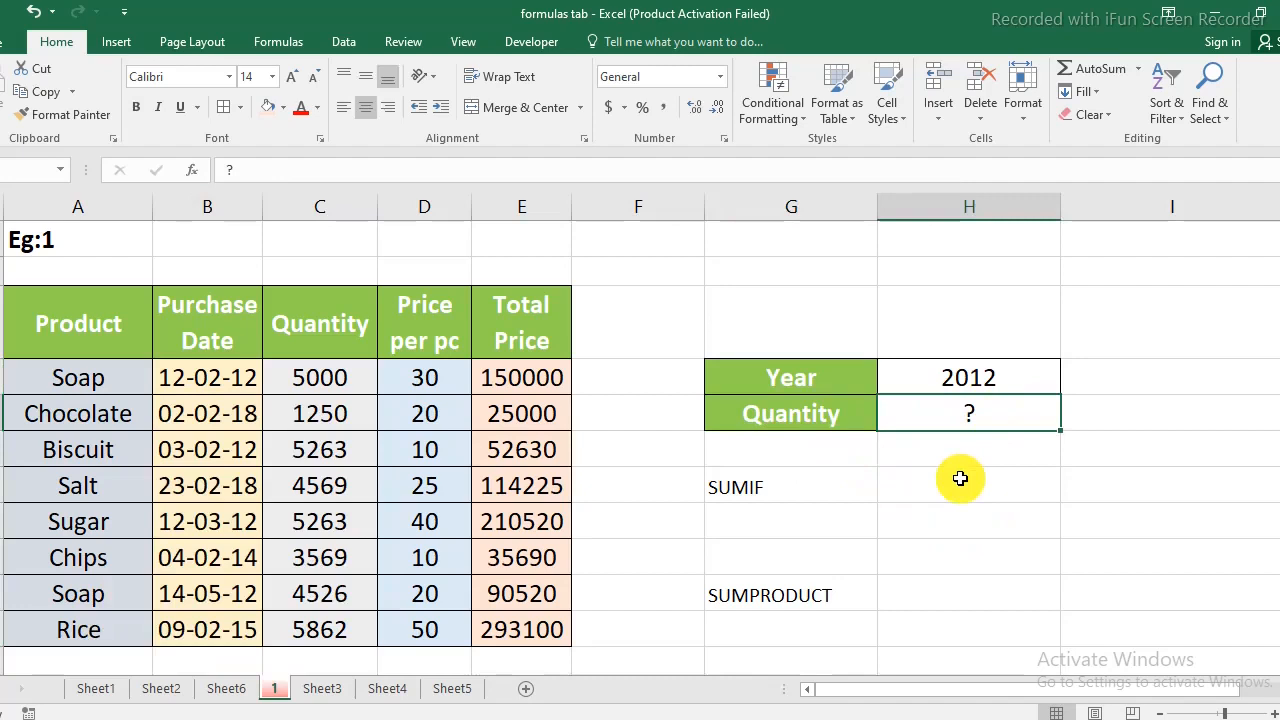
click(770, 490)
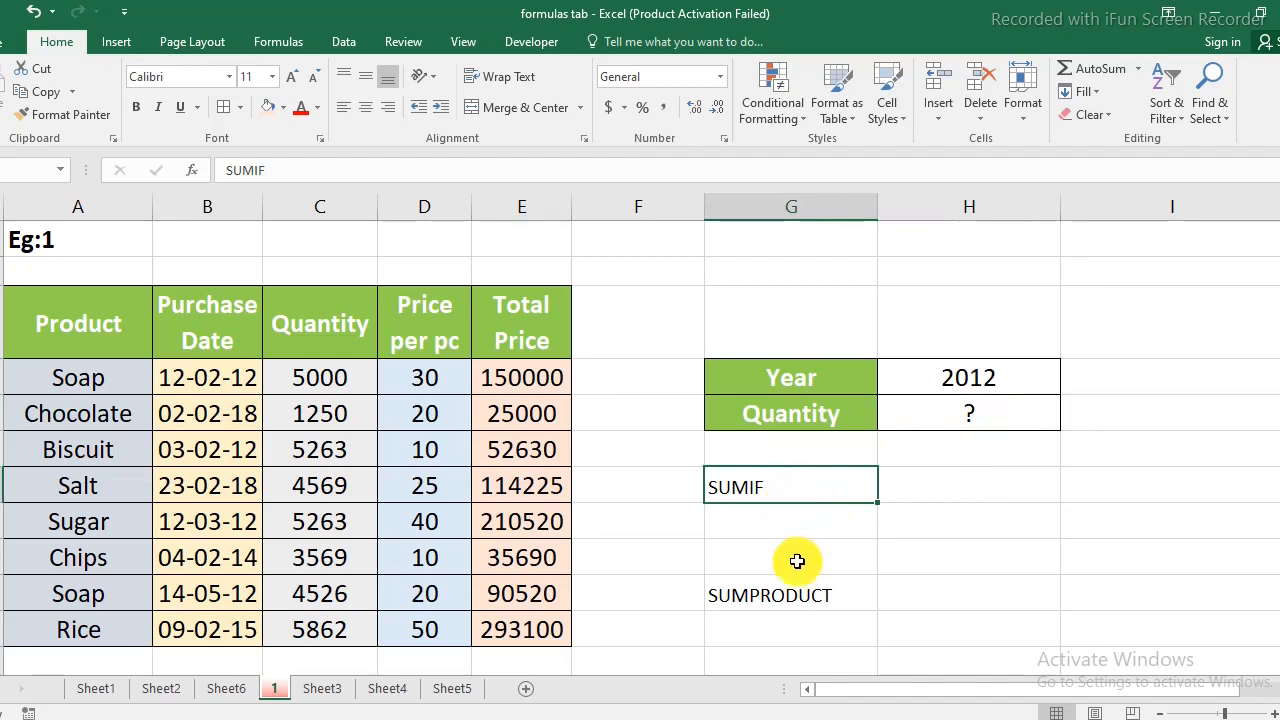
click(790, 596)
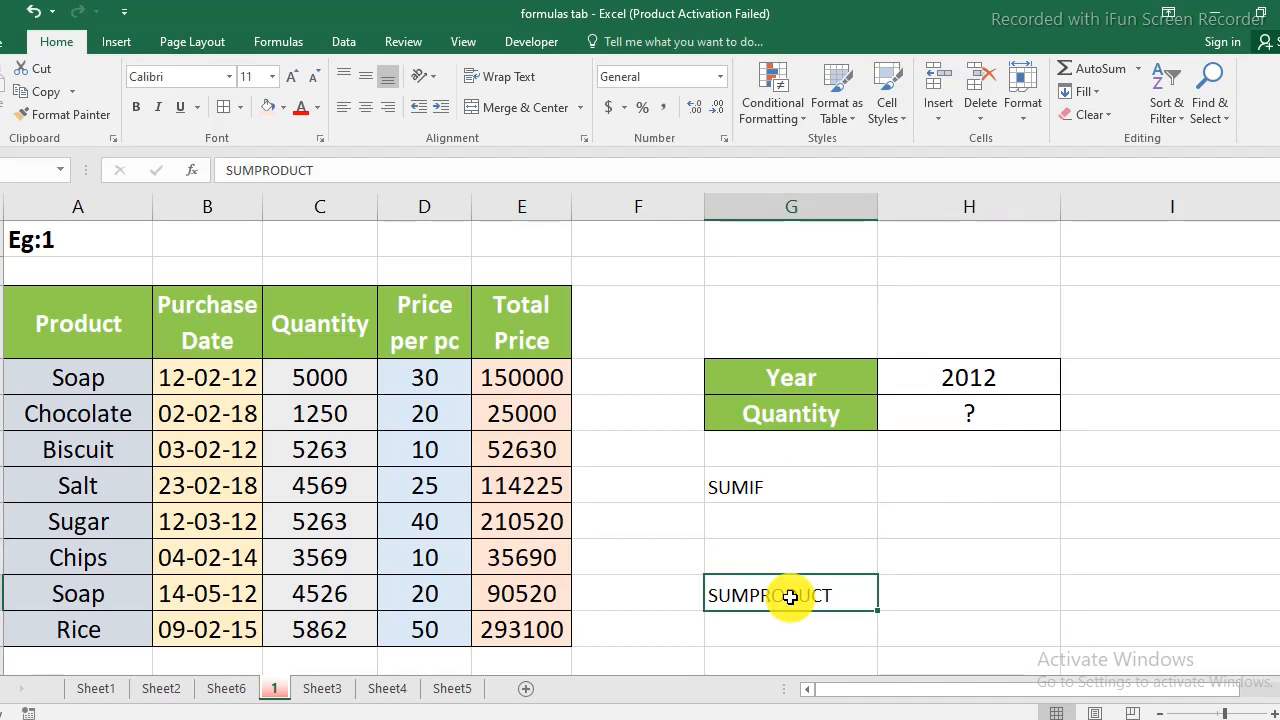
Step: Enter =SUMIF(B10:B17,H10,C10:C17) in the cell below the SUMIF label and check which ranges it references
click(754, 487)
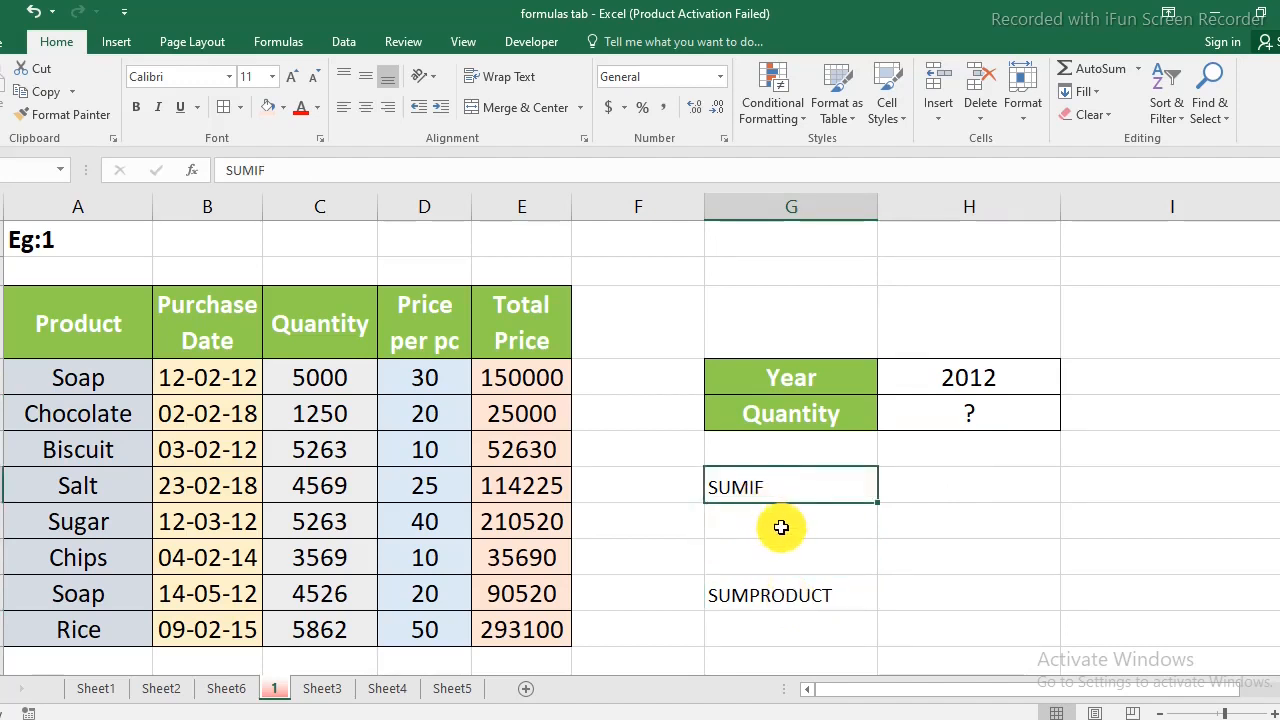
click(781, 527)
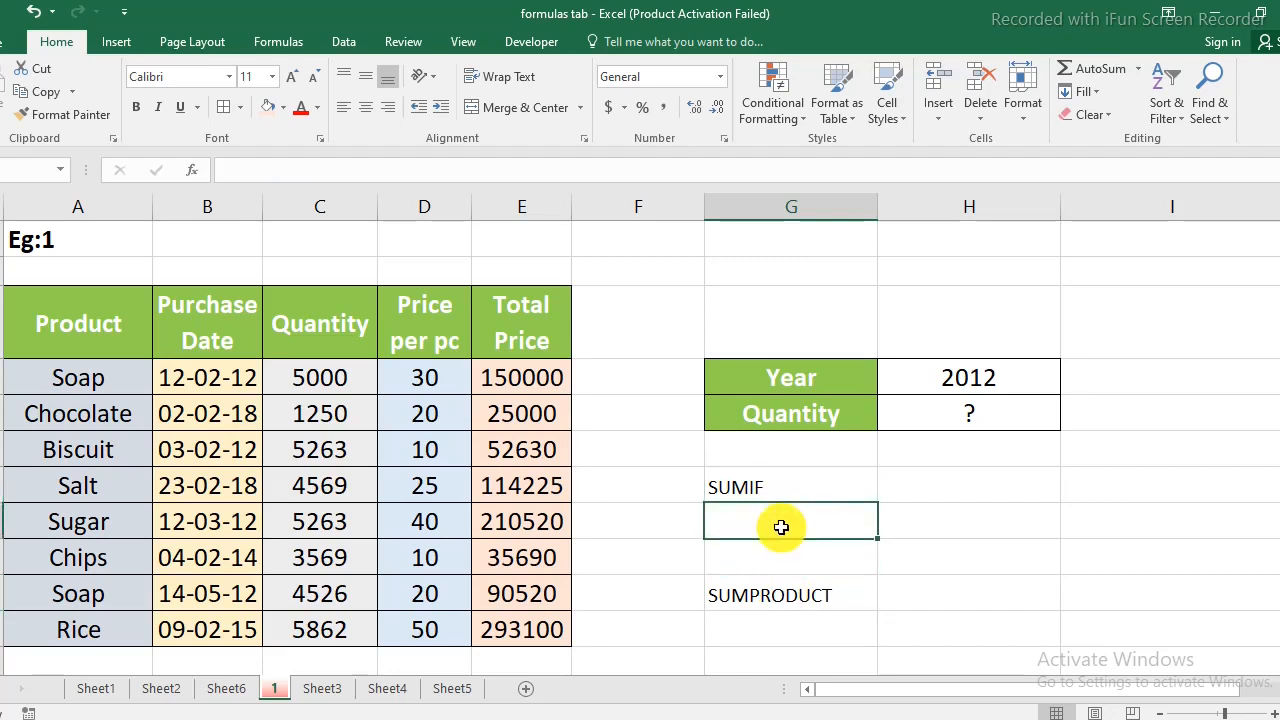
text(=SUMIF)
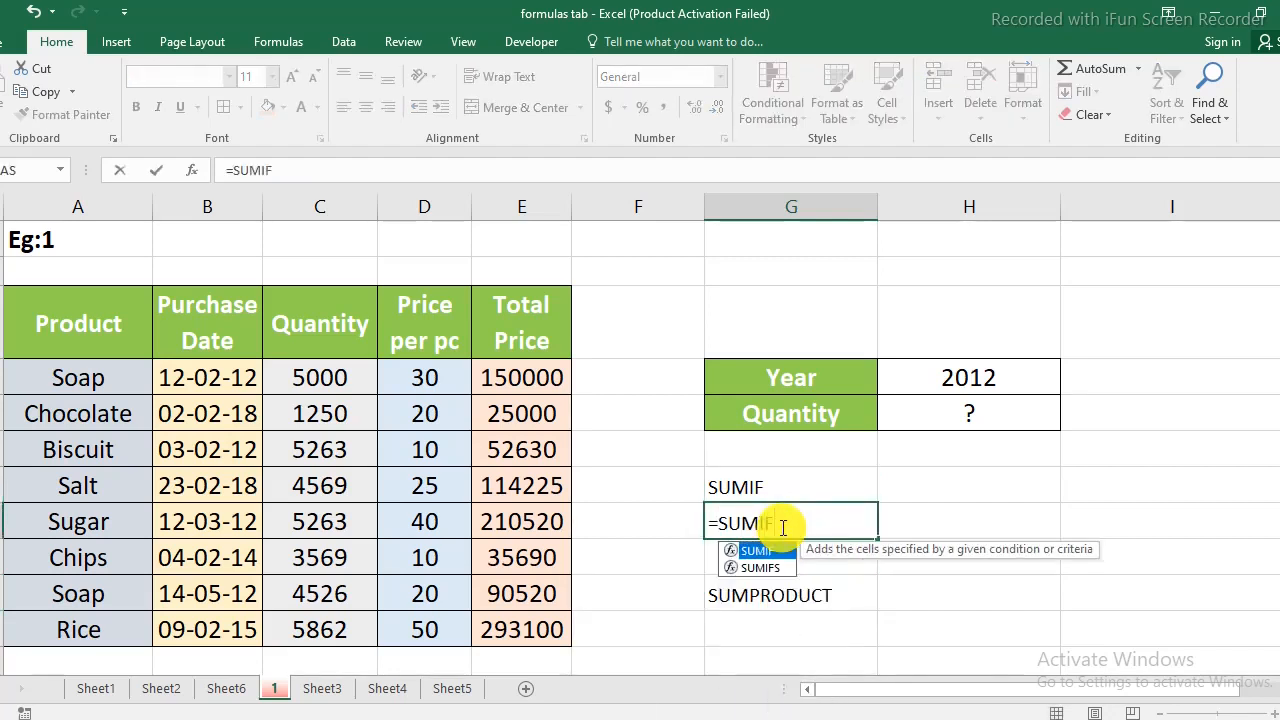
text(()
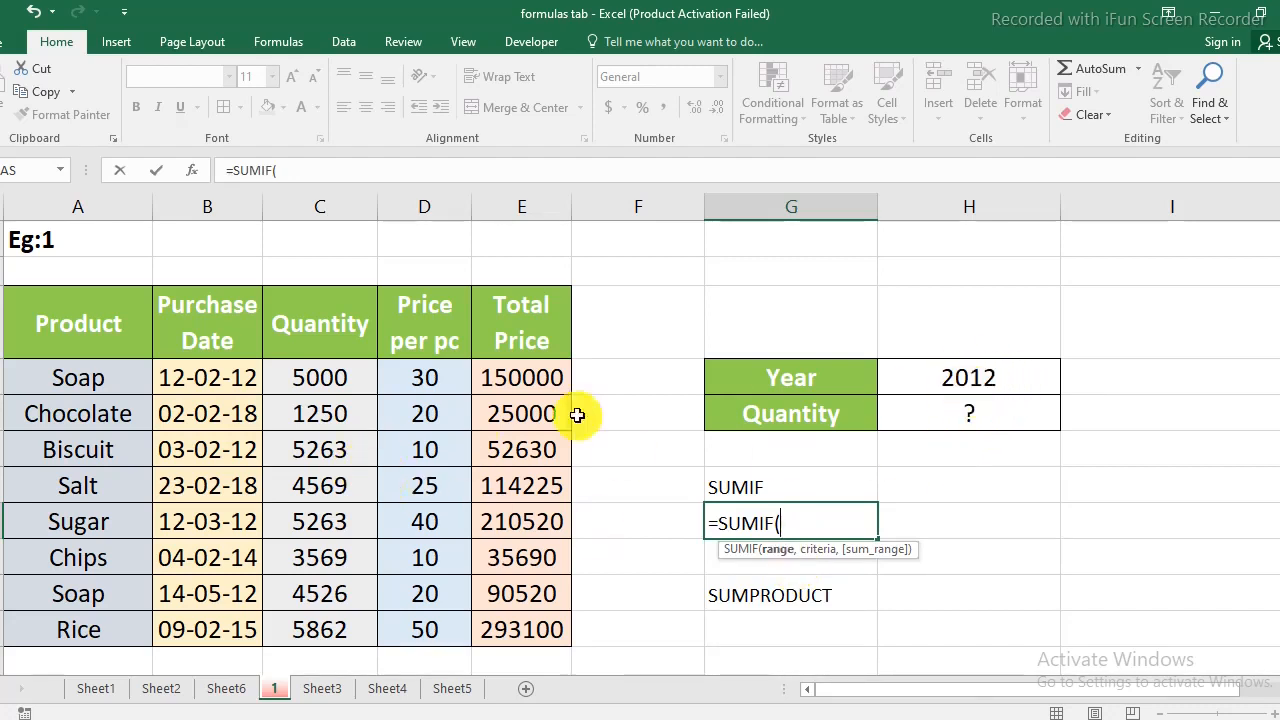
drag(210, 375, 221, 628)
text(,)
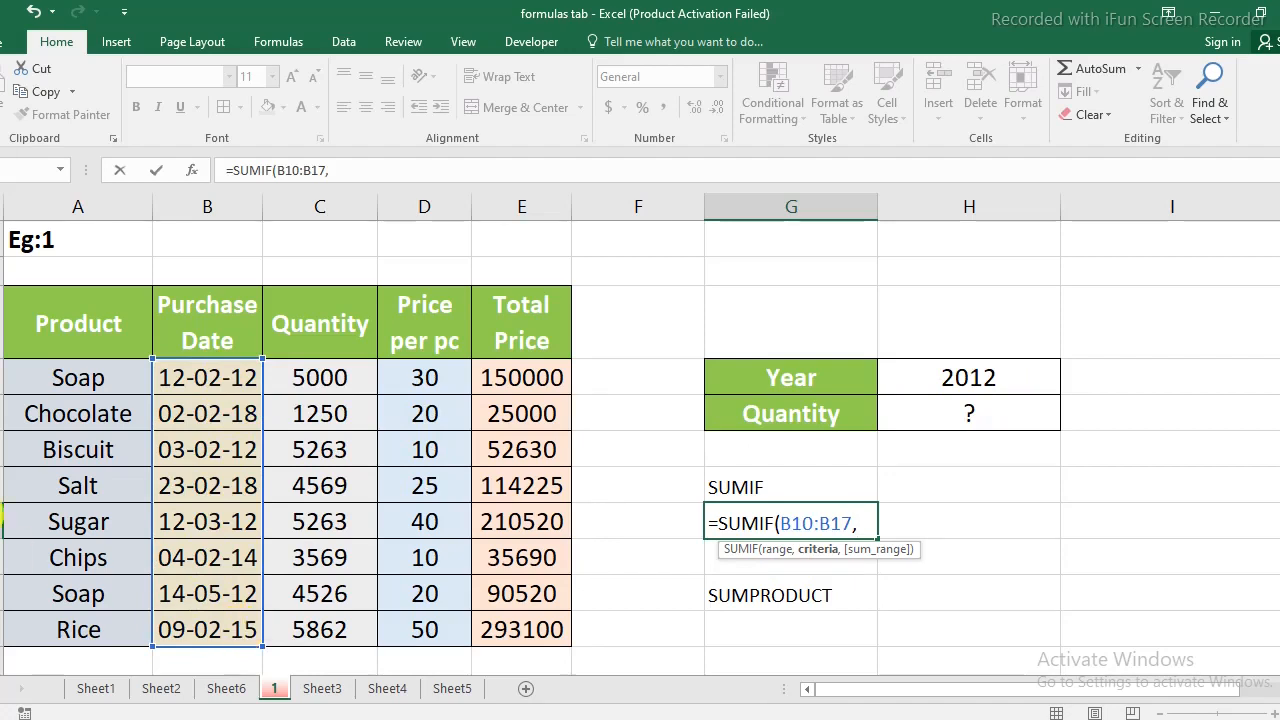
click(997, 376)
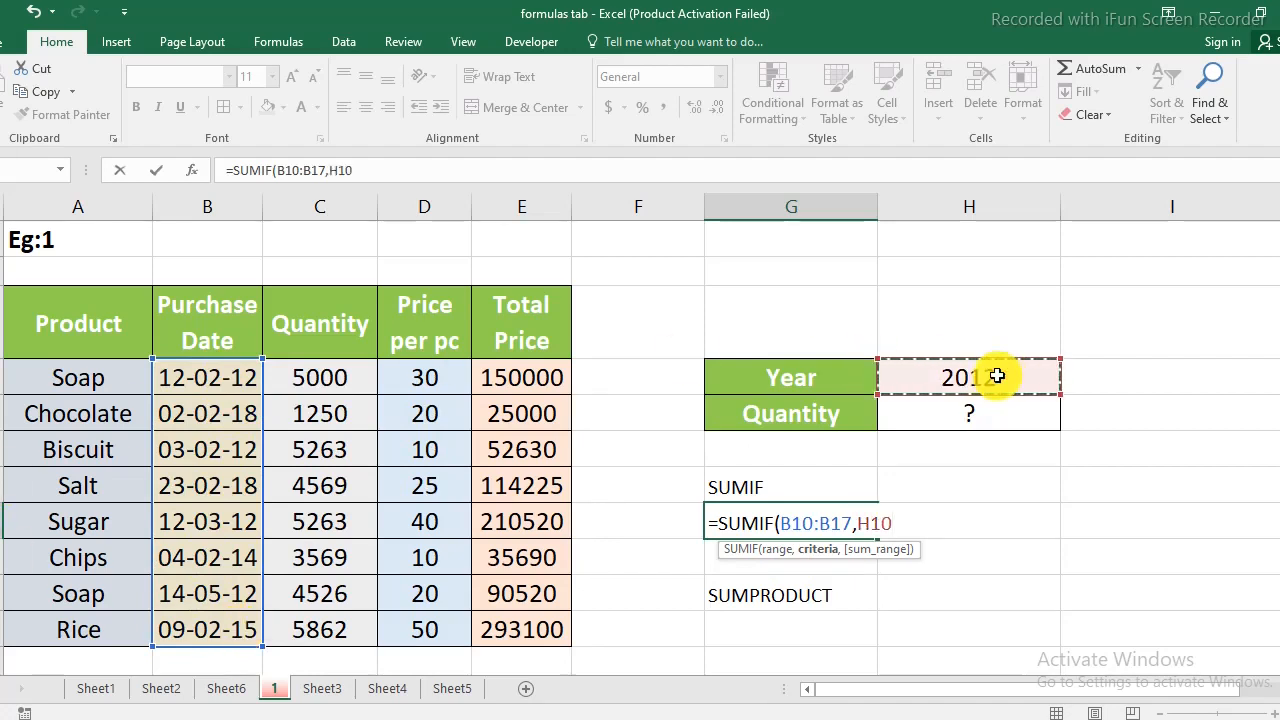
text(,)
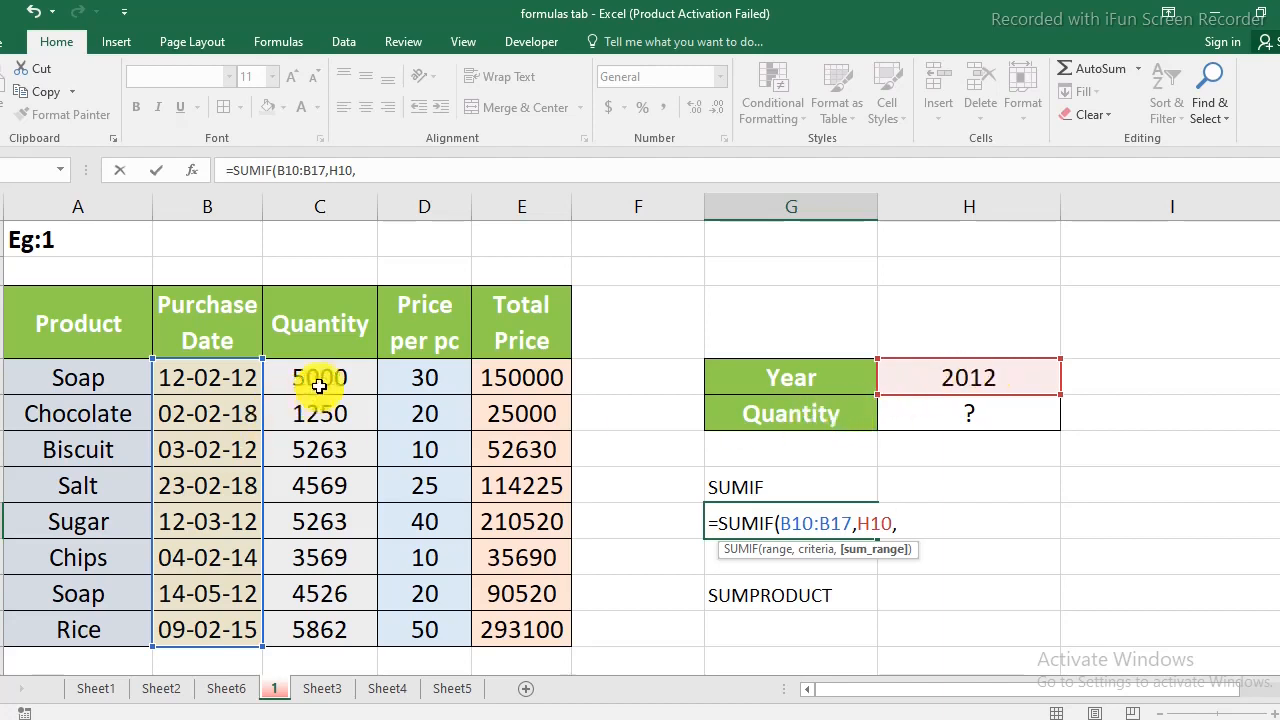
drag(319, 386, 322, 628)
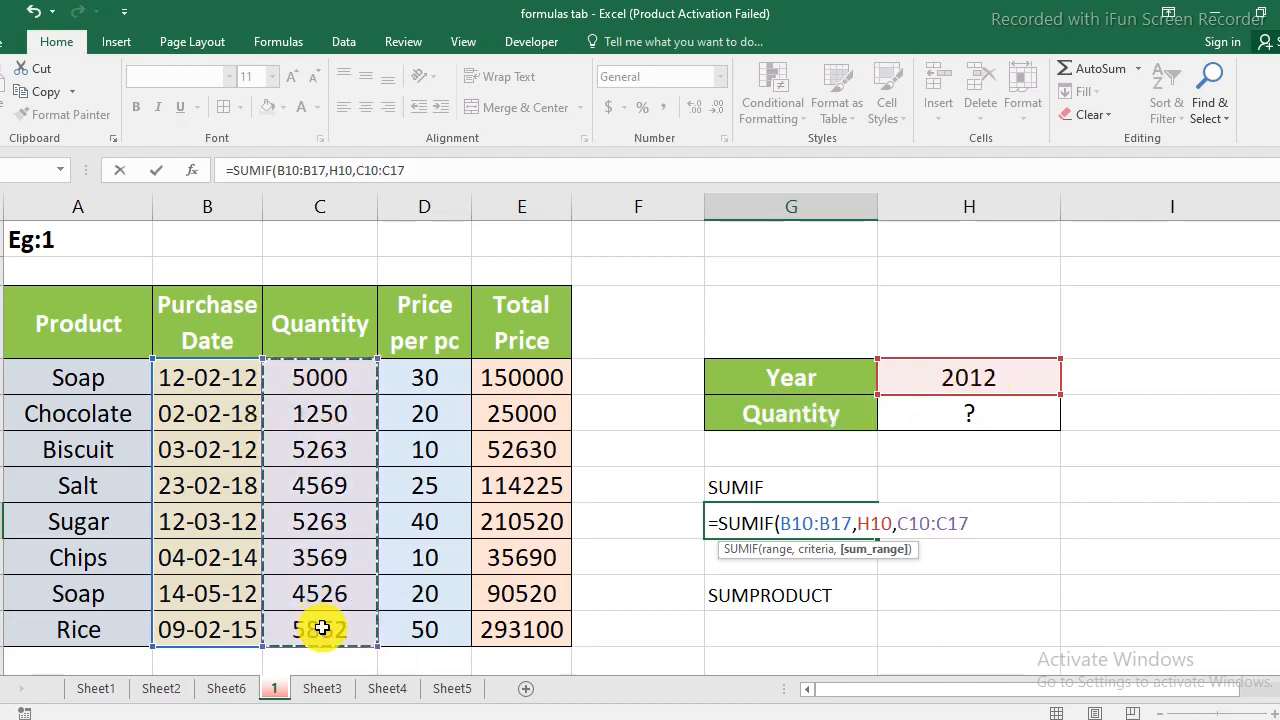
key(Return)
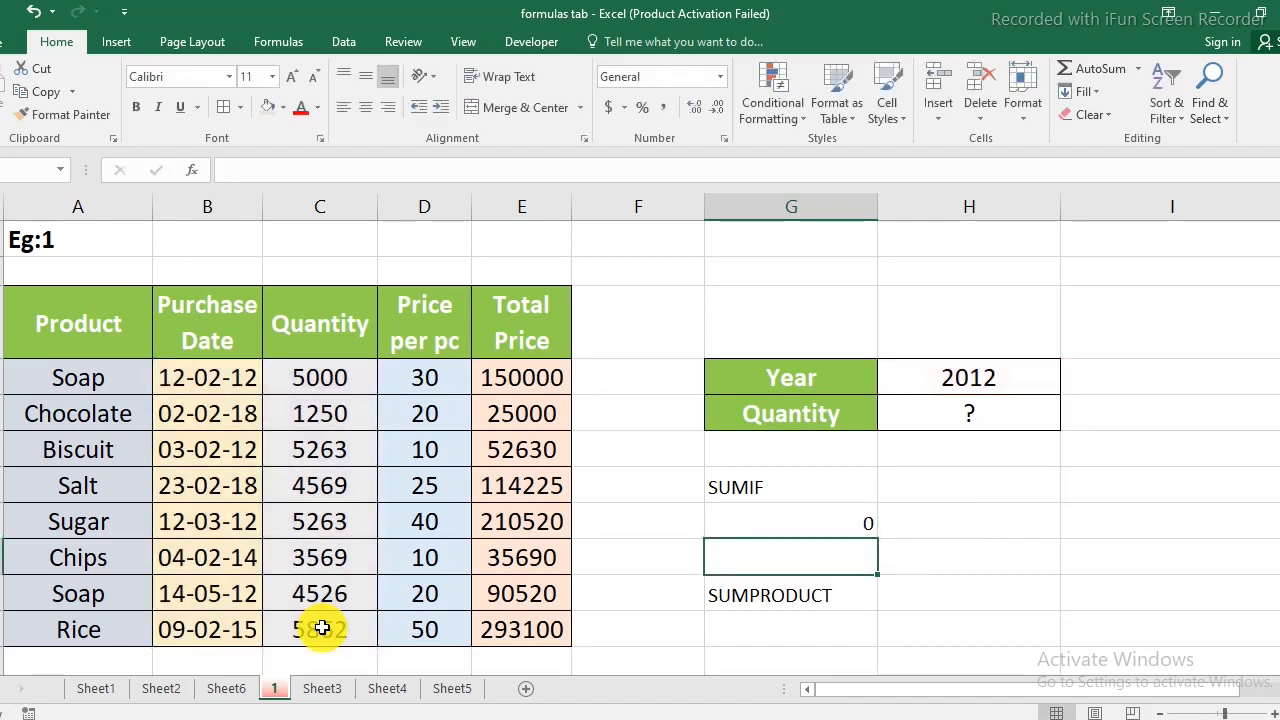
key(Up)
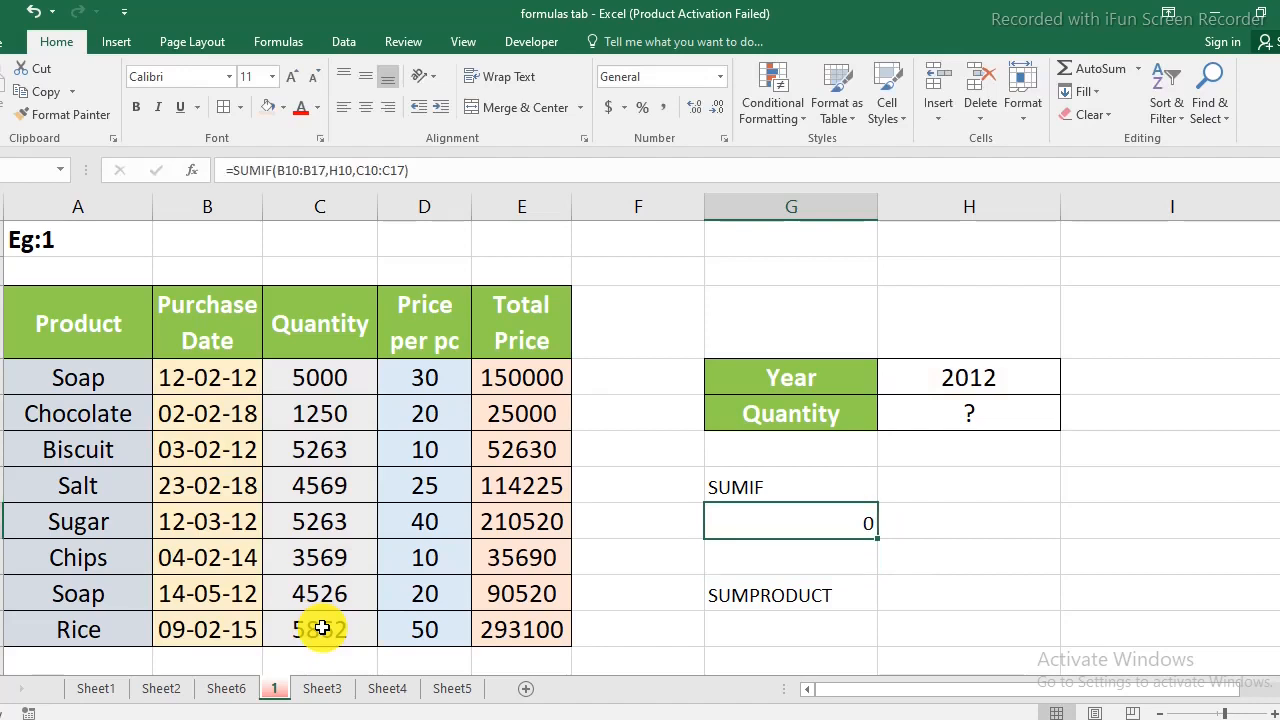
key(F2)
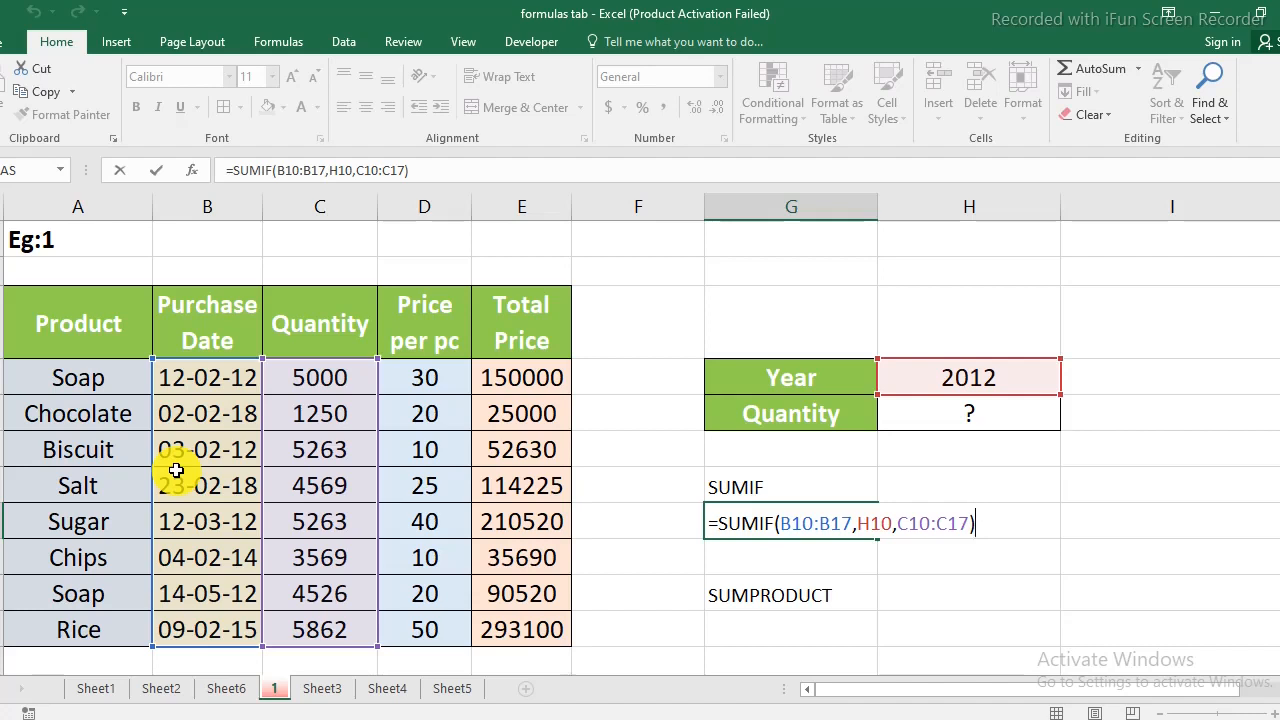
key(Return)
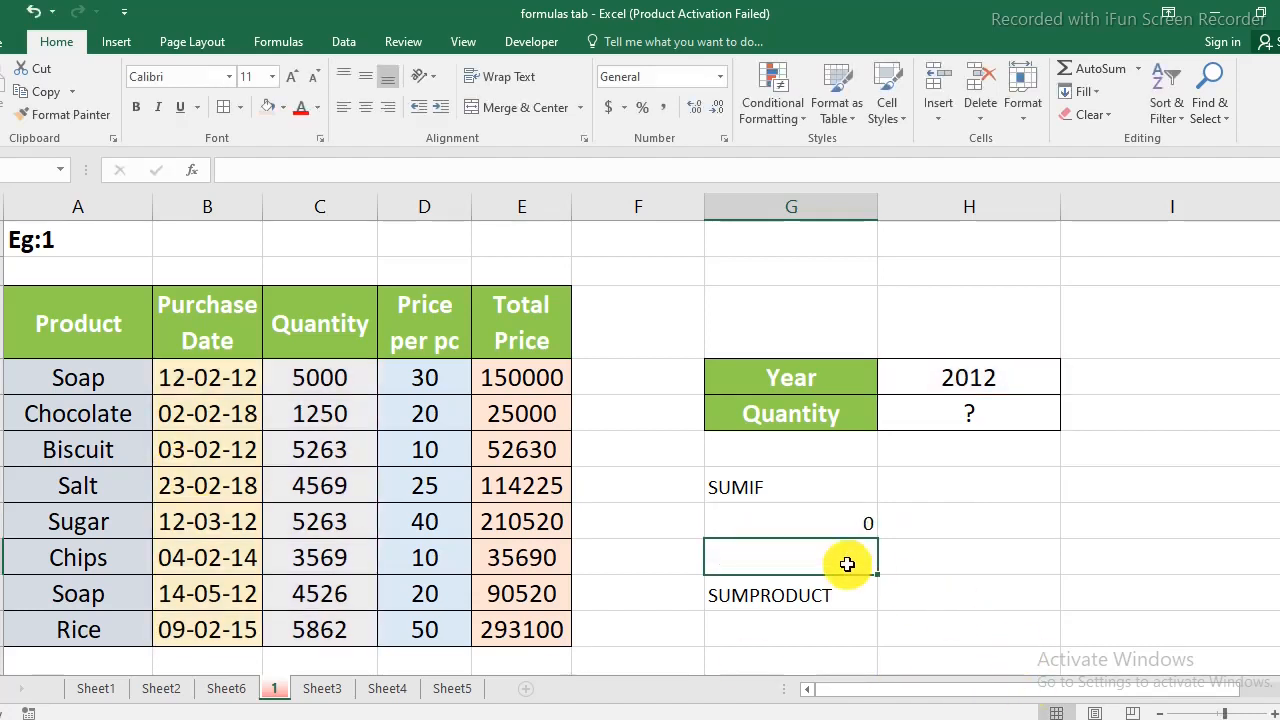
click(754, 523)
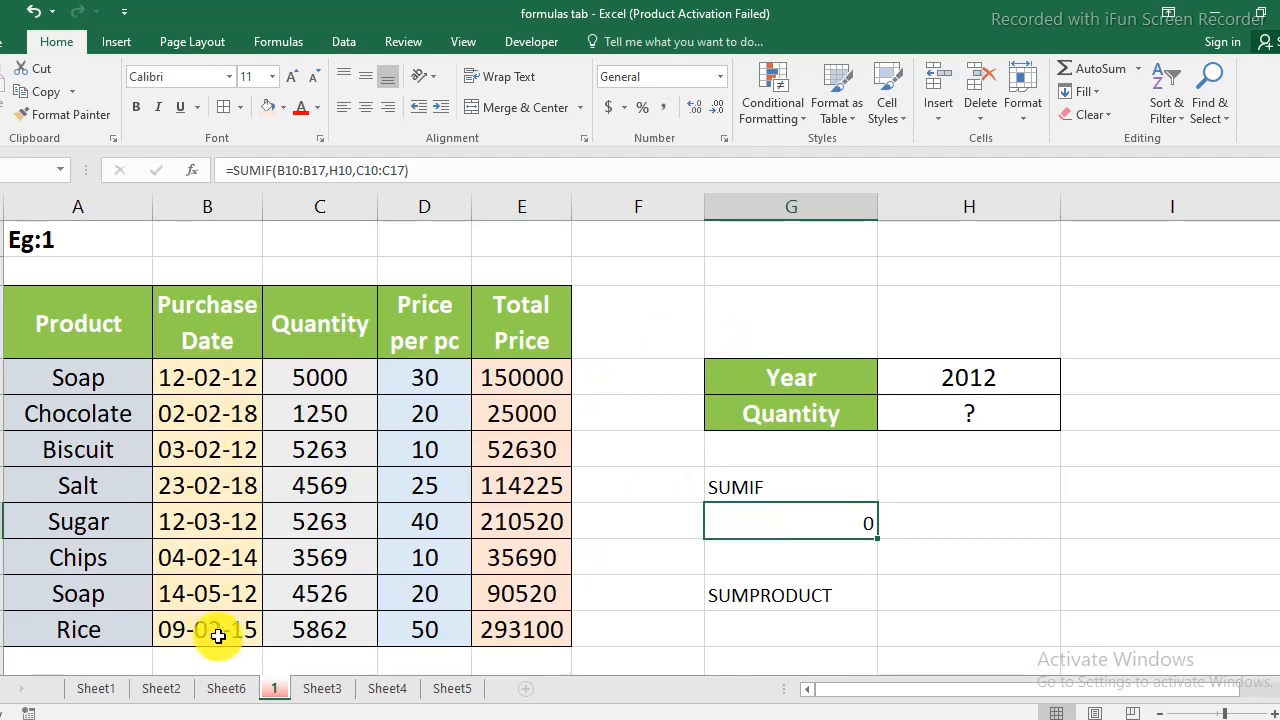
Step: Enter =YEAR(B10:B17) in F10, beside the table's first row, to extract the purchase year
click(619, 380)
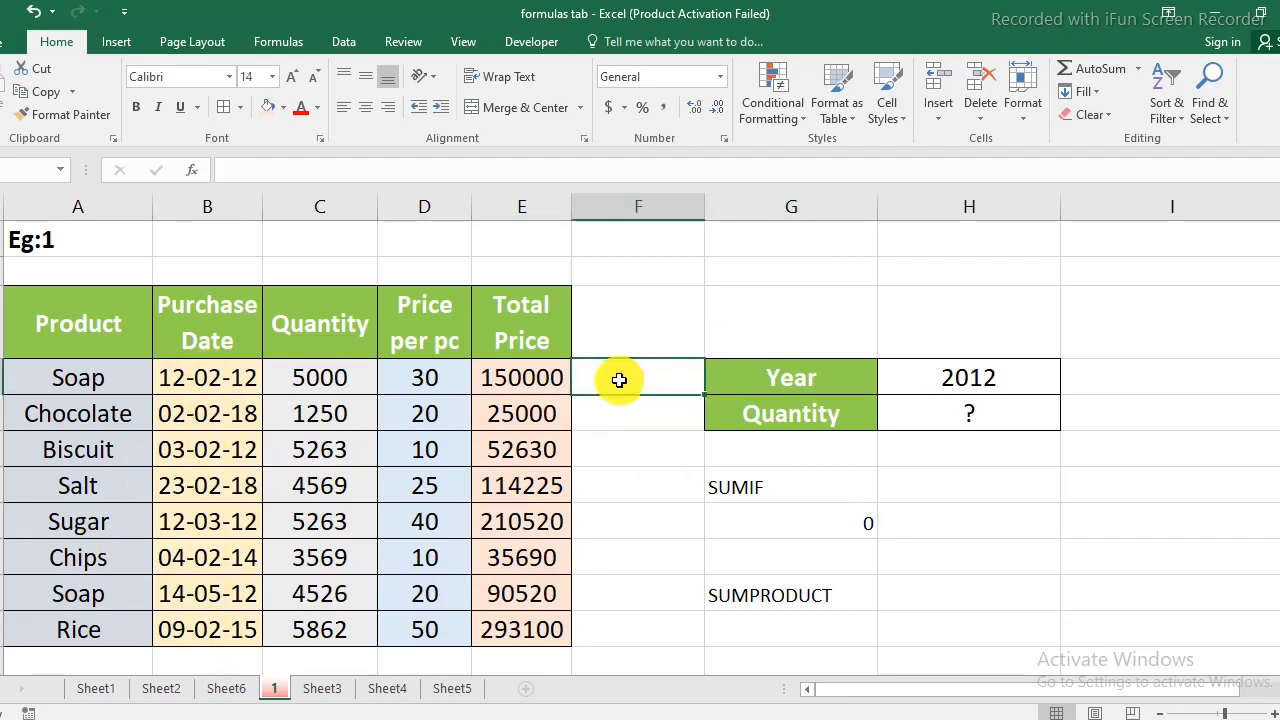
text(=YE)
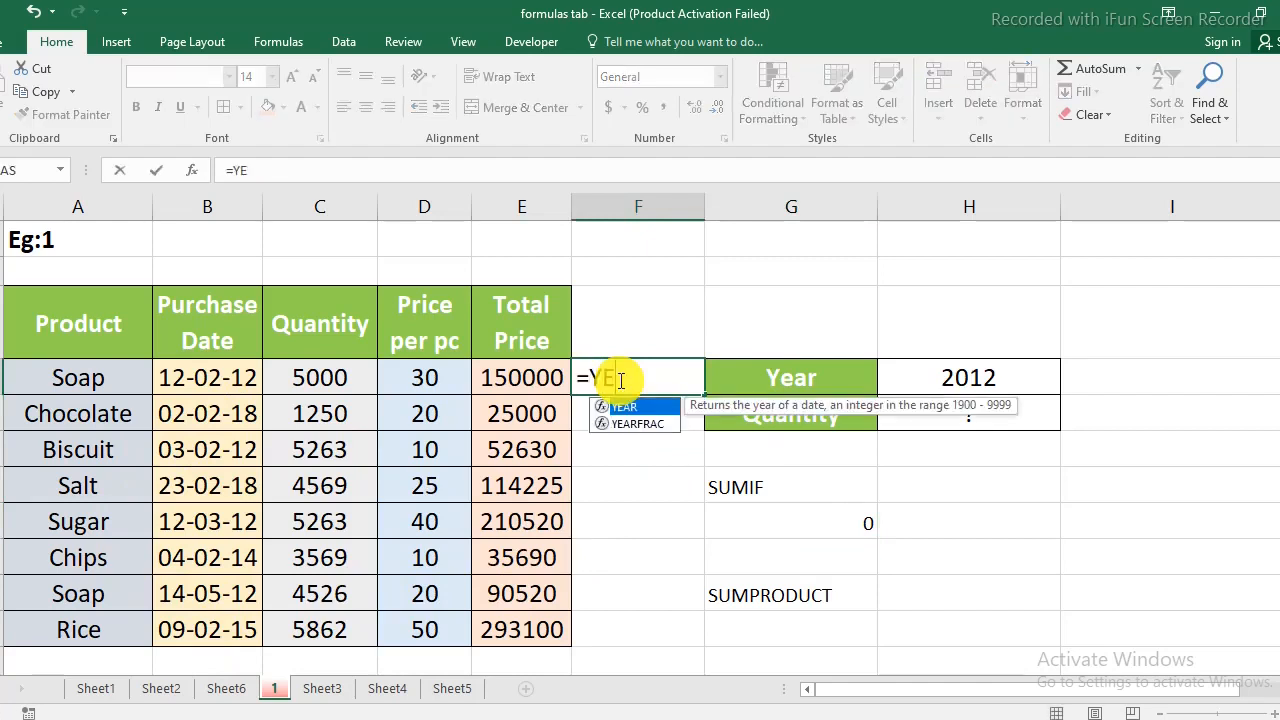
text(AR()
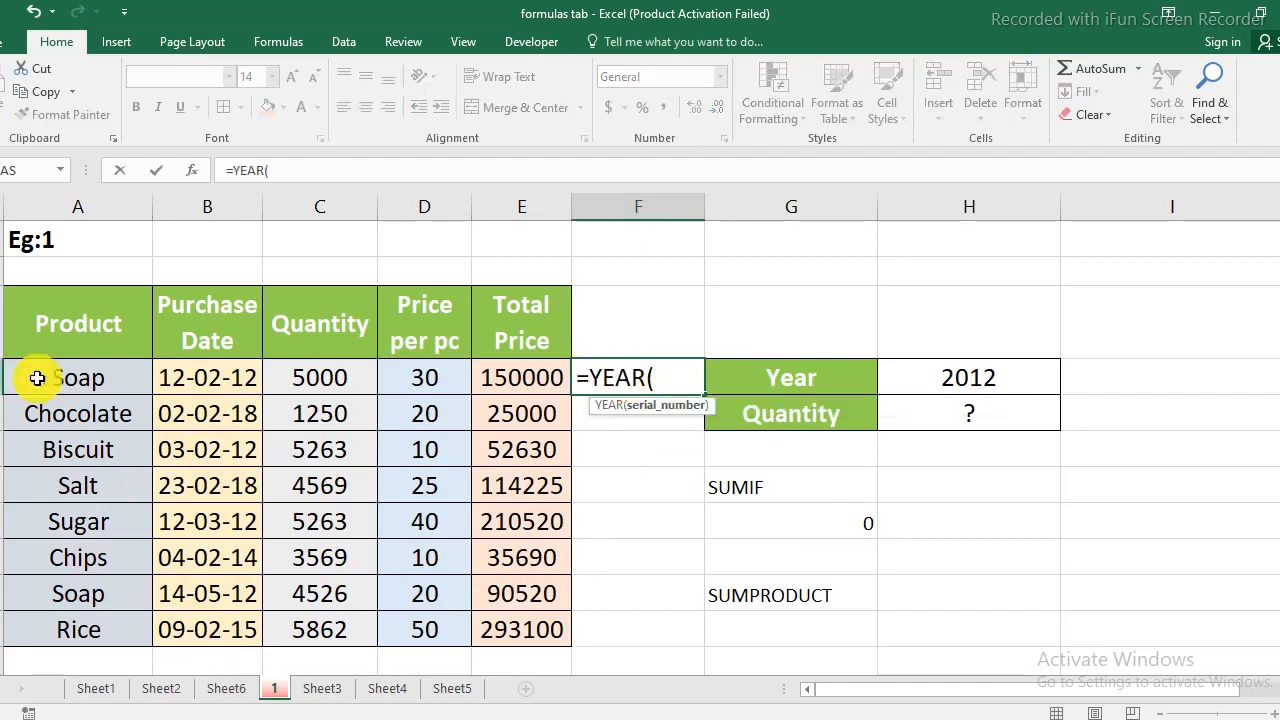
drag(168, 377, 202, 626)
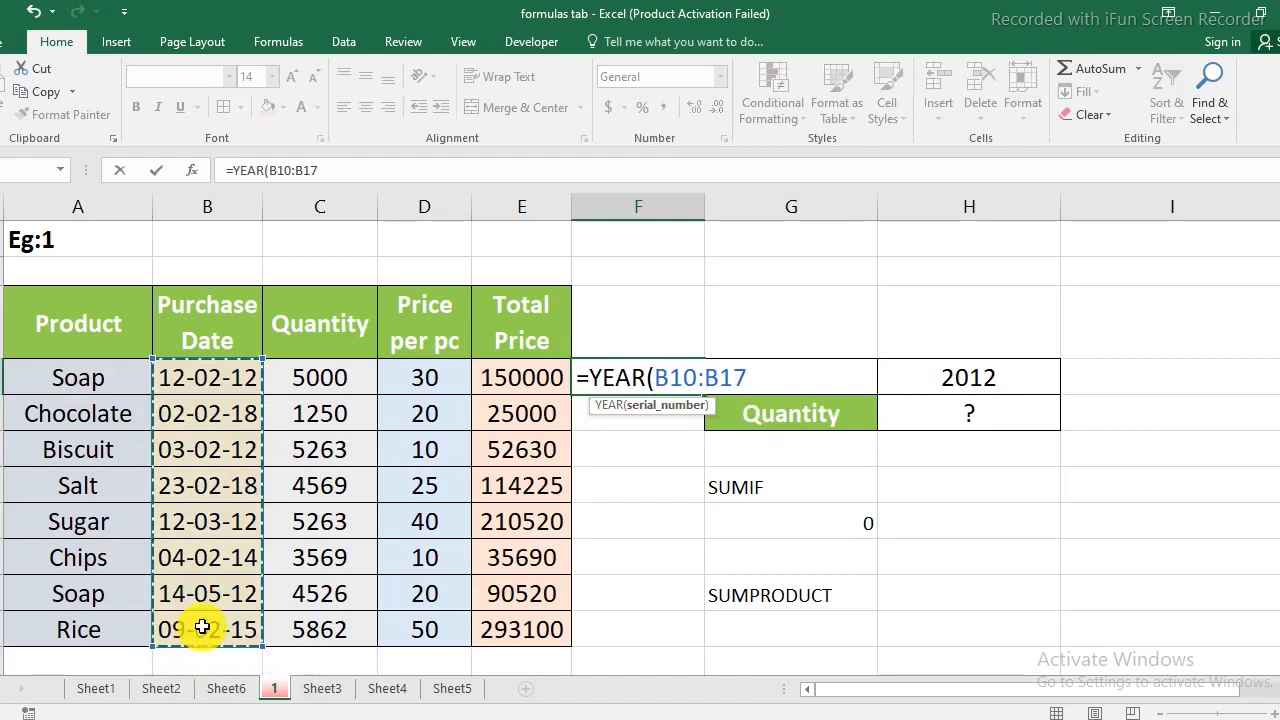
text())
key(Return)
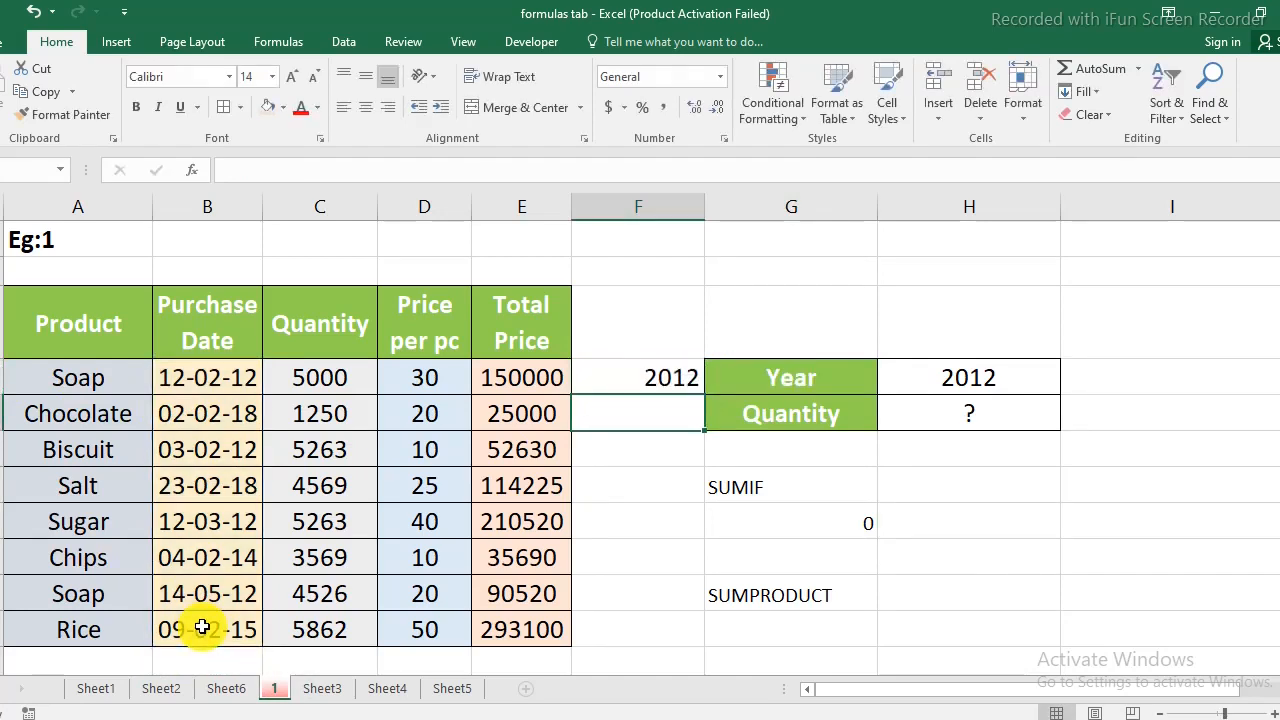
Step: Fill the YEAR formula from F10 down to F17 and centre the years horizontally
click(668, 390)
drag(700, 394, 664, 641)
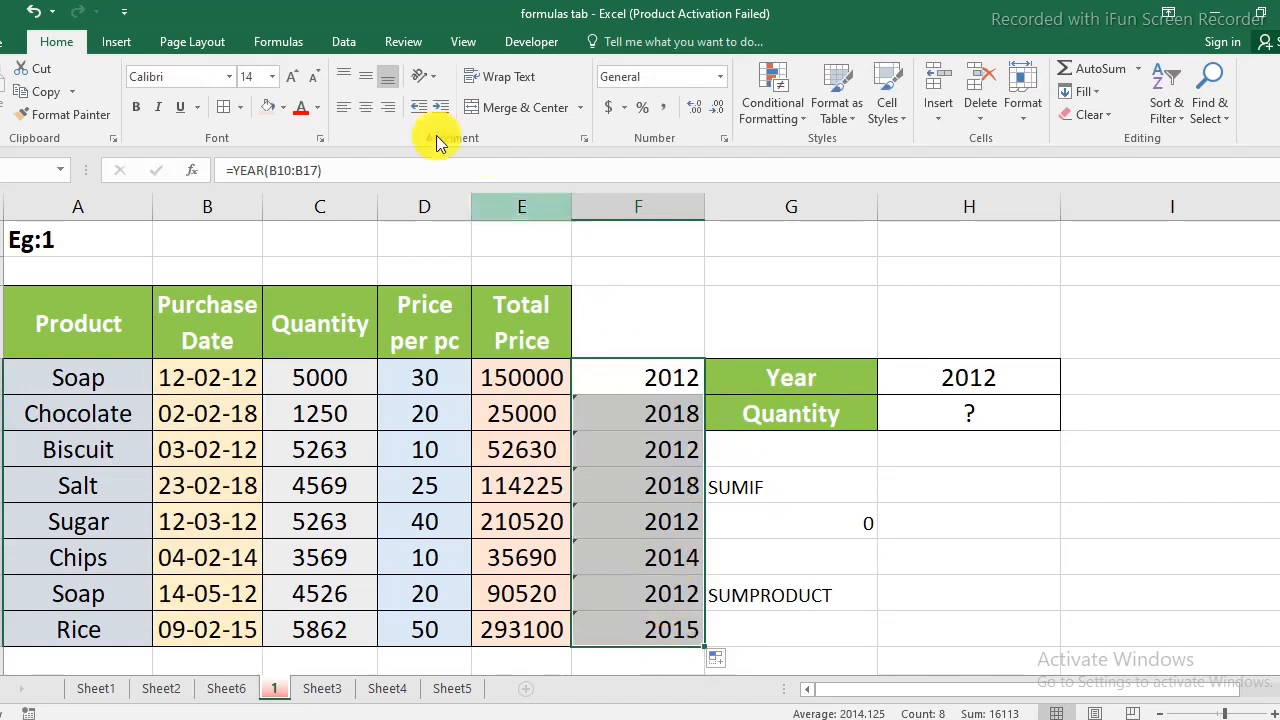
click(365, 107)
Step: Rewrite the formula below the SUMIF label as =SUMIF(F10:F17,H10,C10:C17), using the extracted years as the criteria range
click(777, 486)
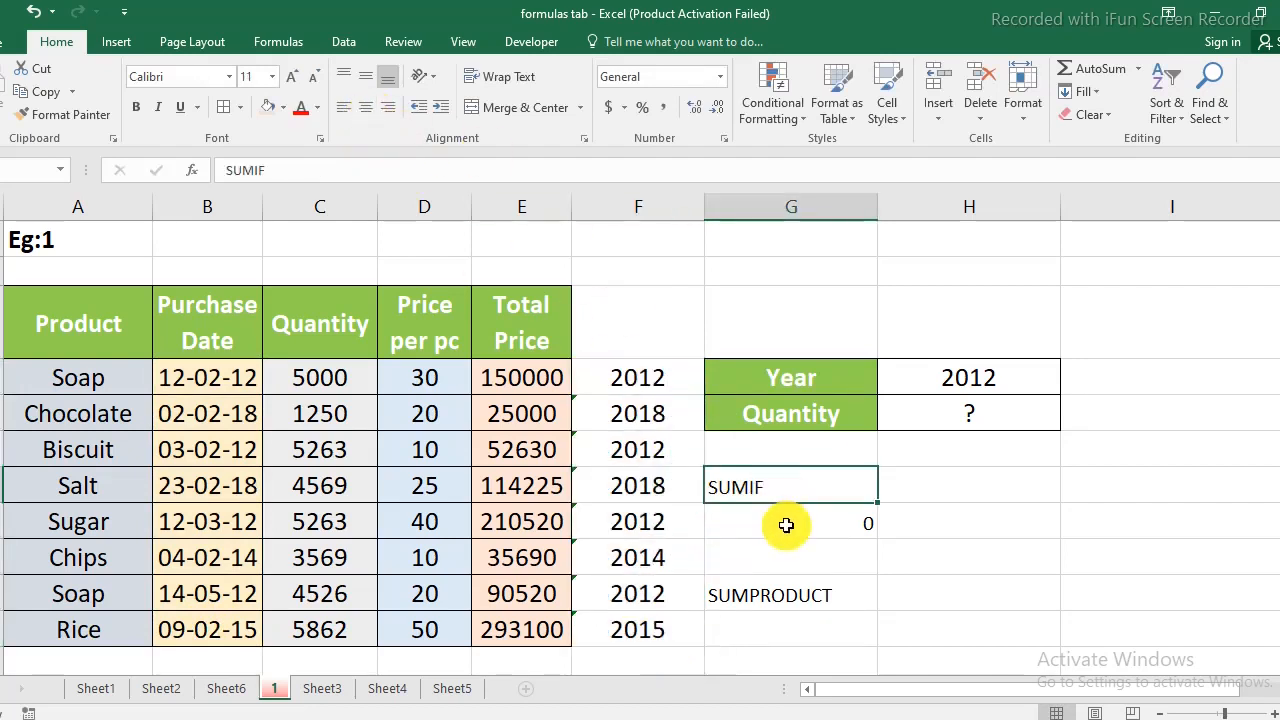
click(786, 525)
key(F2)
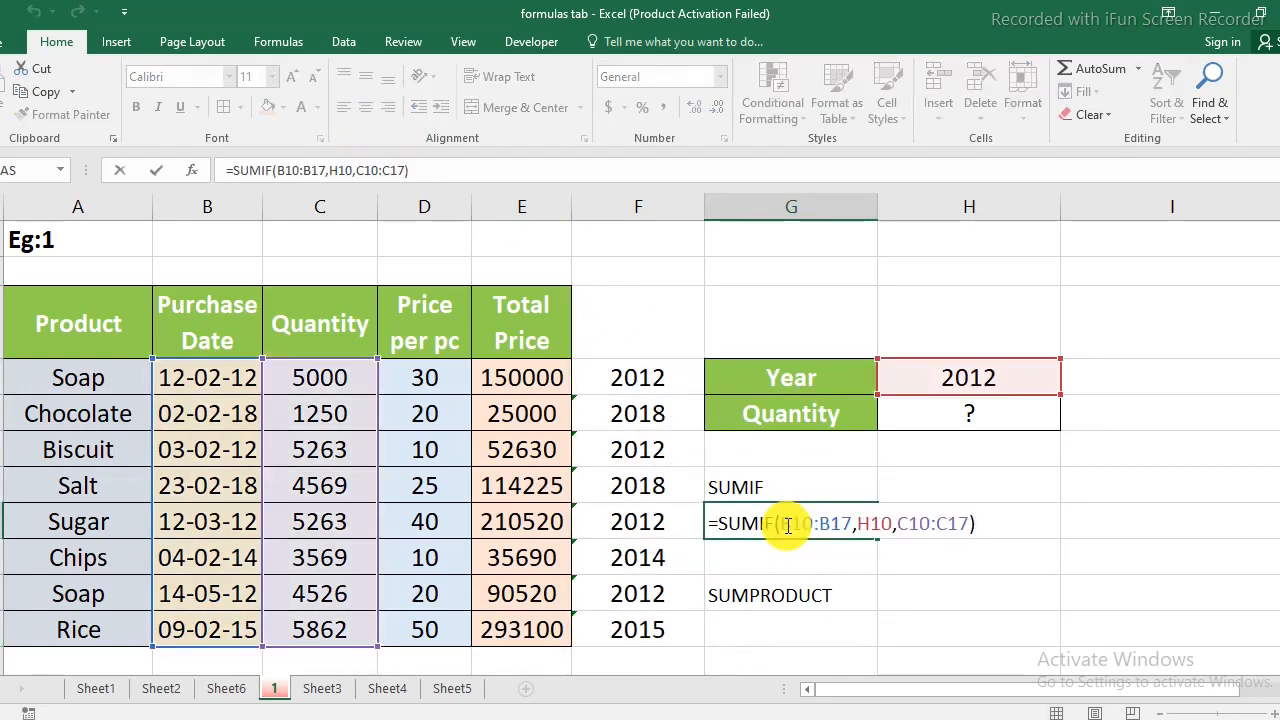
drag(982, 523, 778, 527)
key(BackSpace)
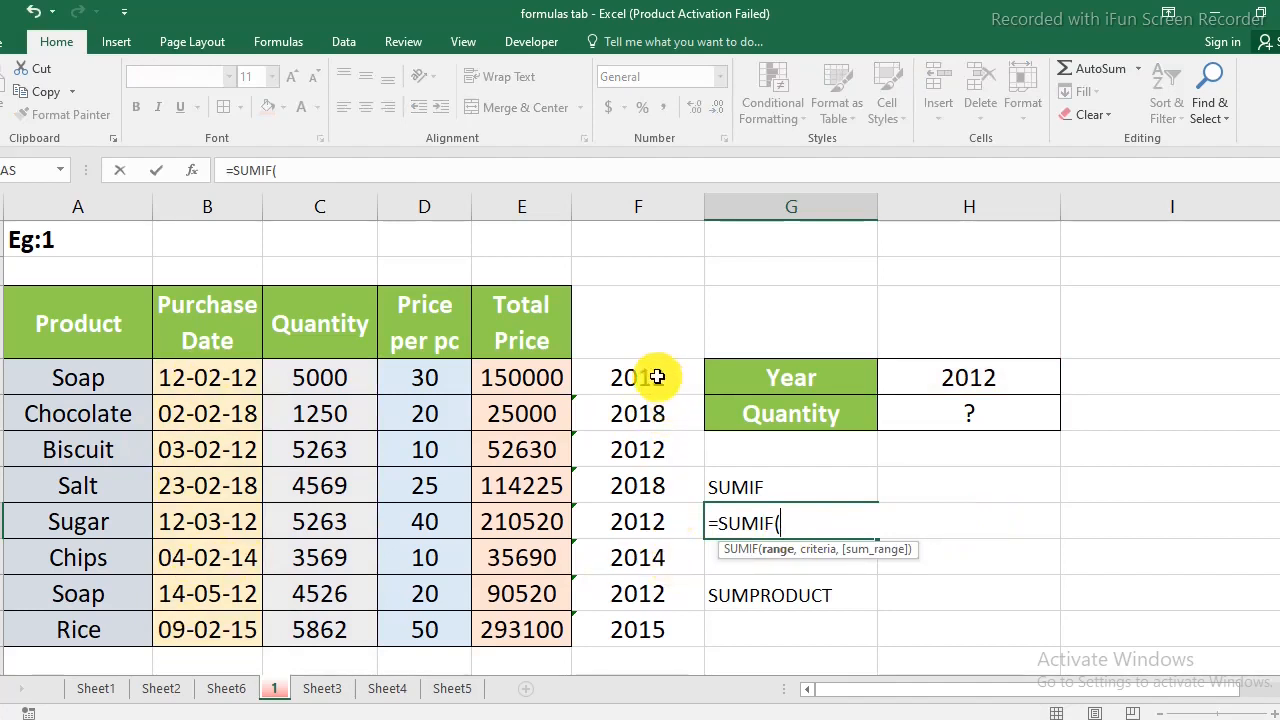
drag(657, 377, 654, 625)
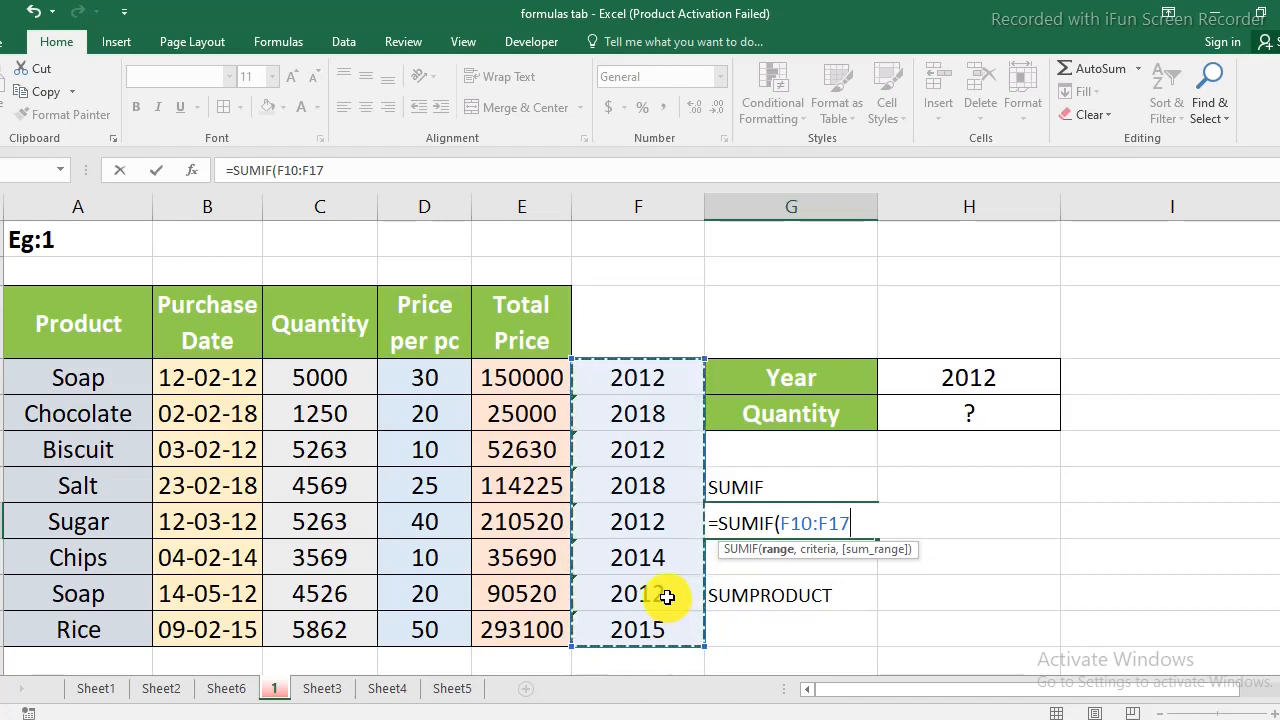
text(,)
click(975, 377)
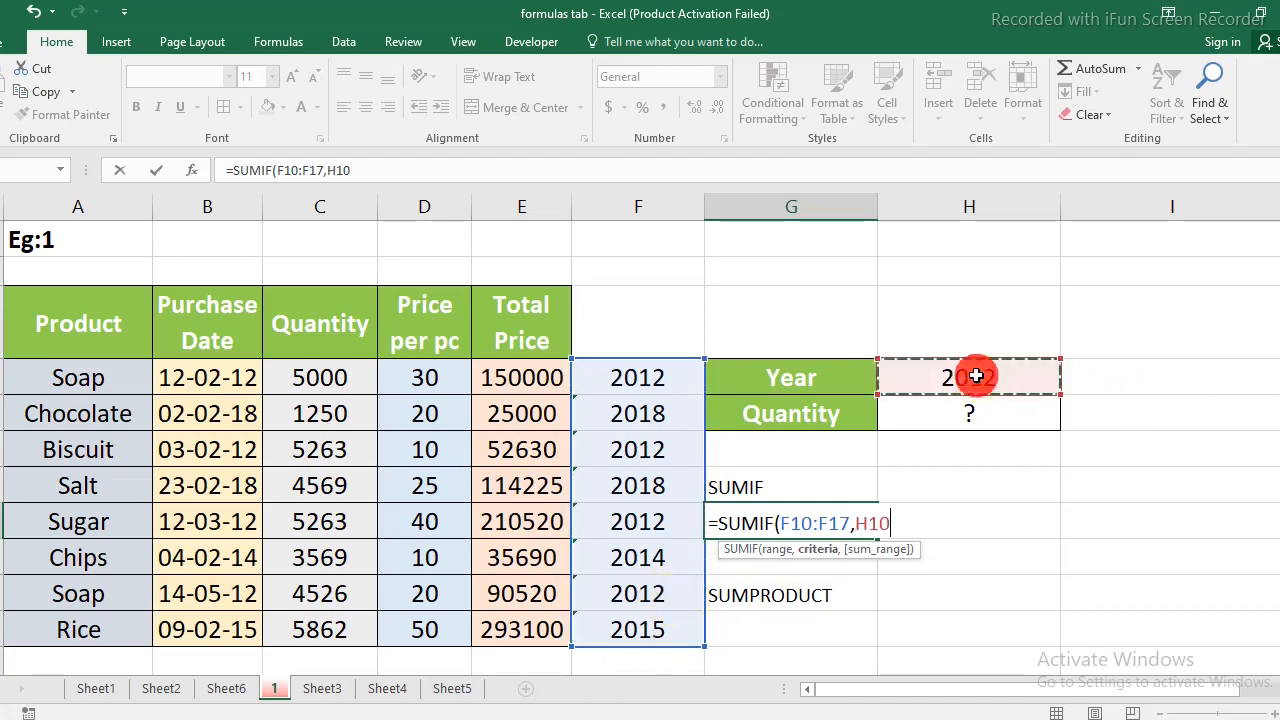
text(,)
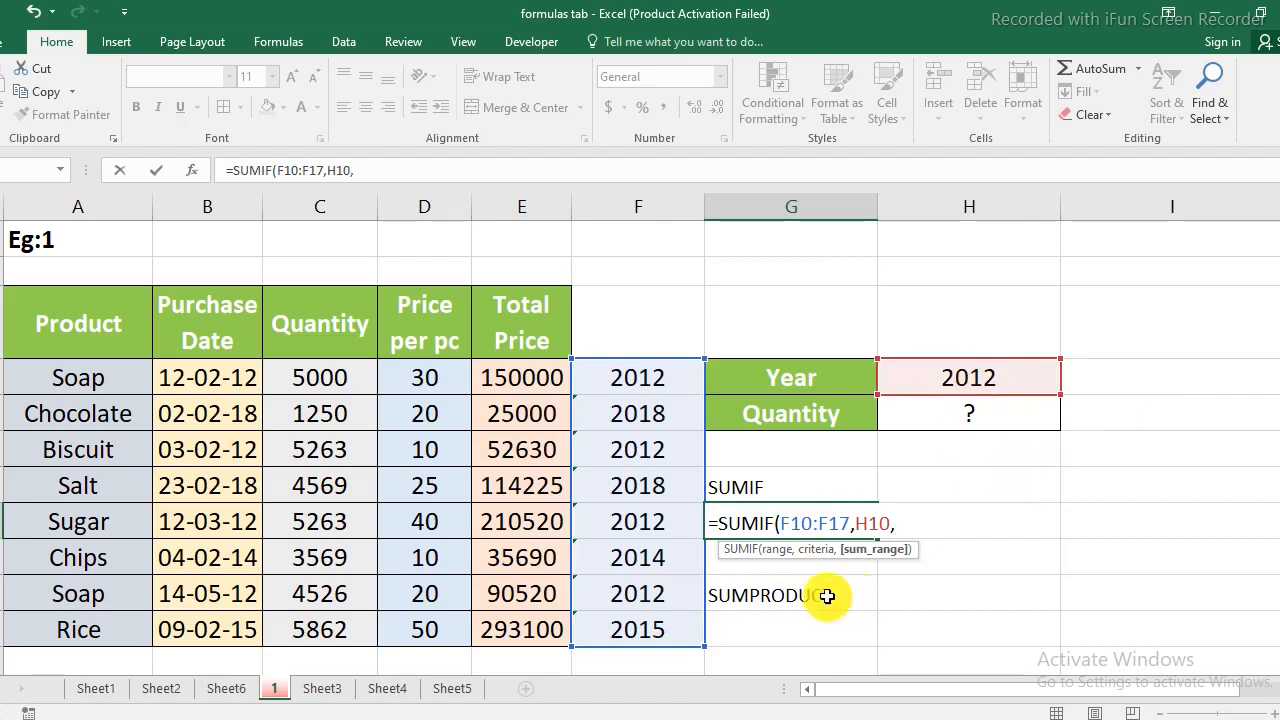
drag(323, 388, 323, 625)
key(Return)
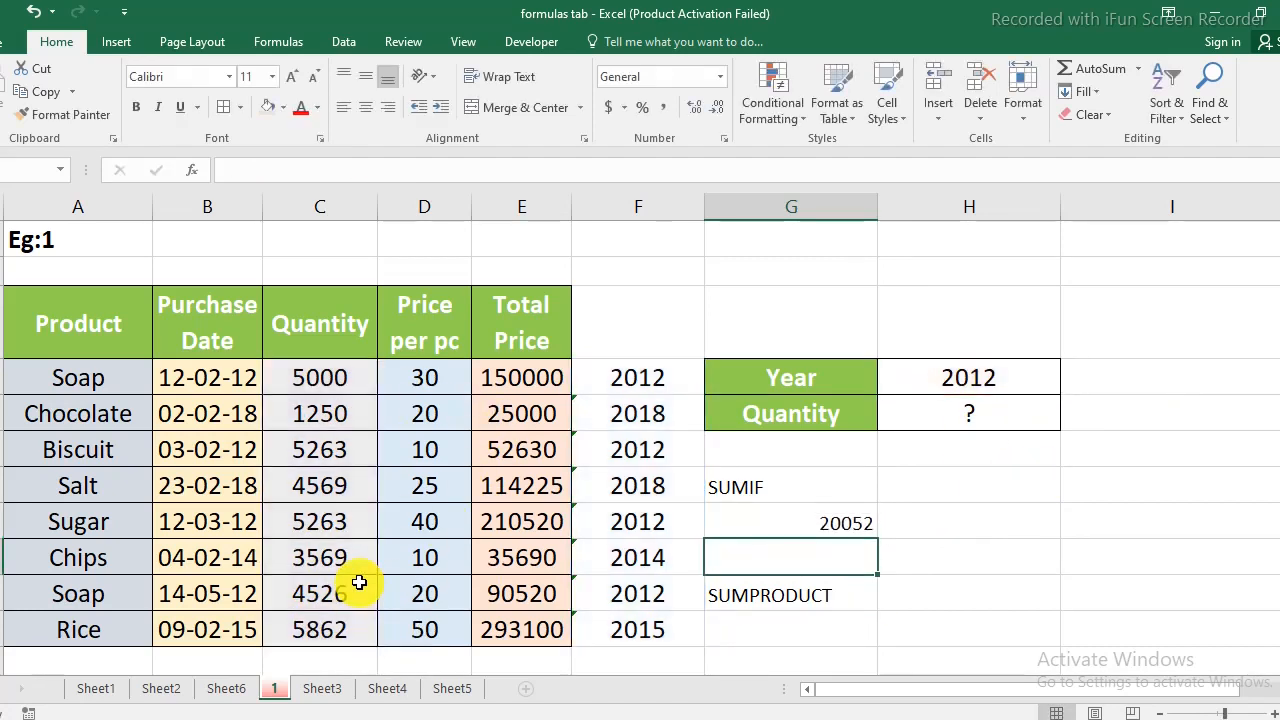
click(768, 524)
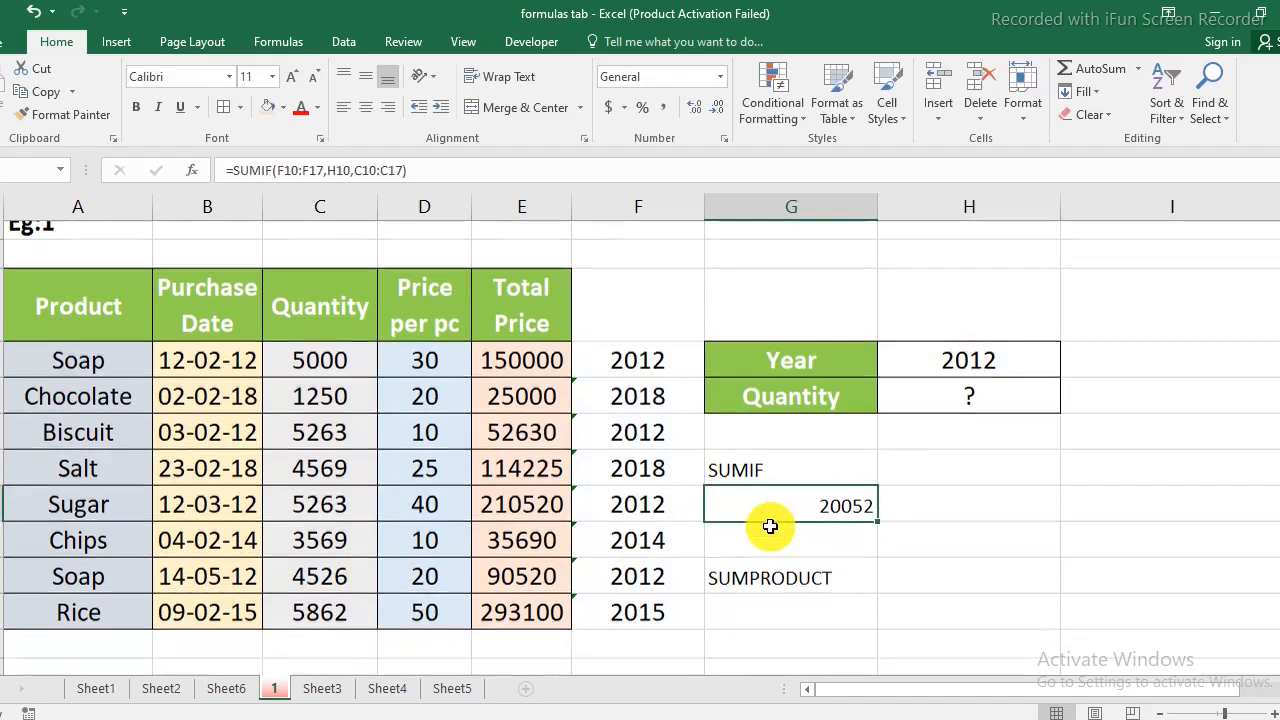
Step: Start a SUMPRODUCT formula below the SUMPRODUCT label with the year condition =SUMPRODUCT((YEAR(B10:B17)=H10
scroll(766, 500, down, 2)
click(799, 397)
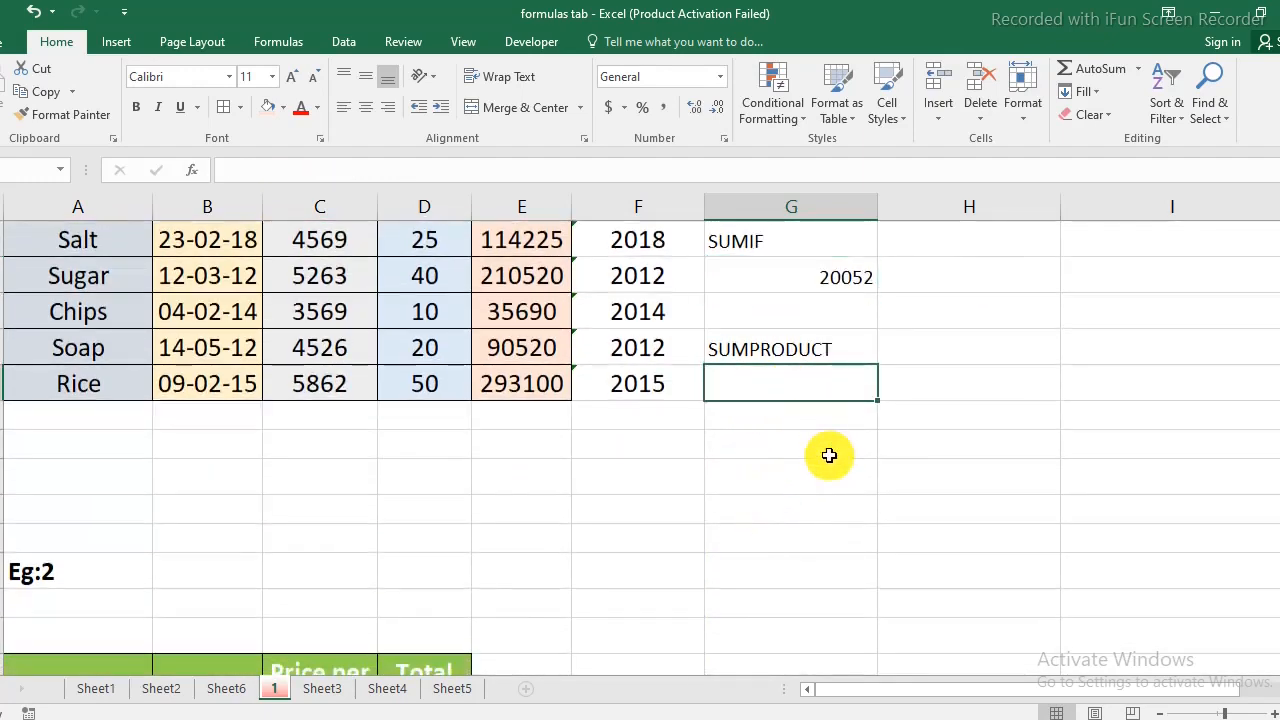
text(=SUMPRO)
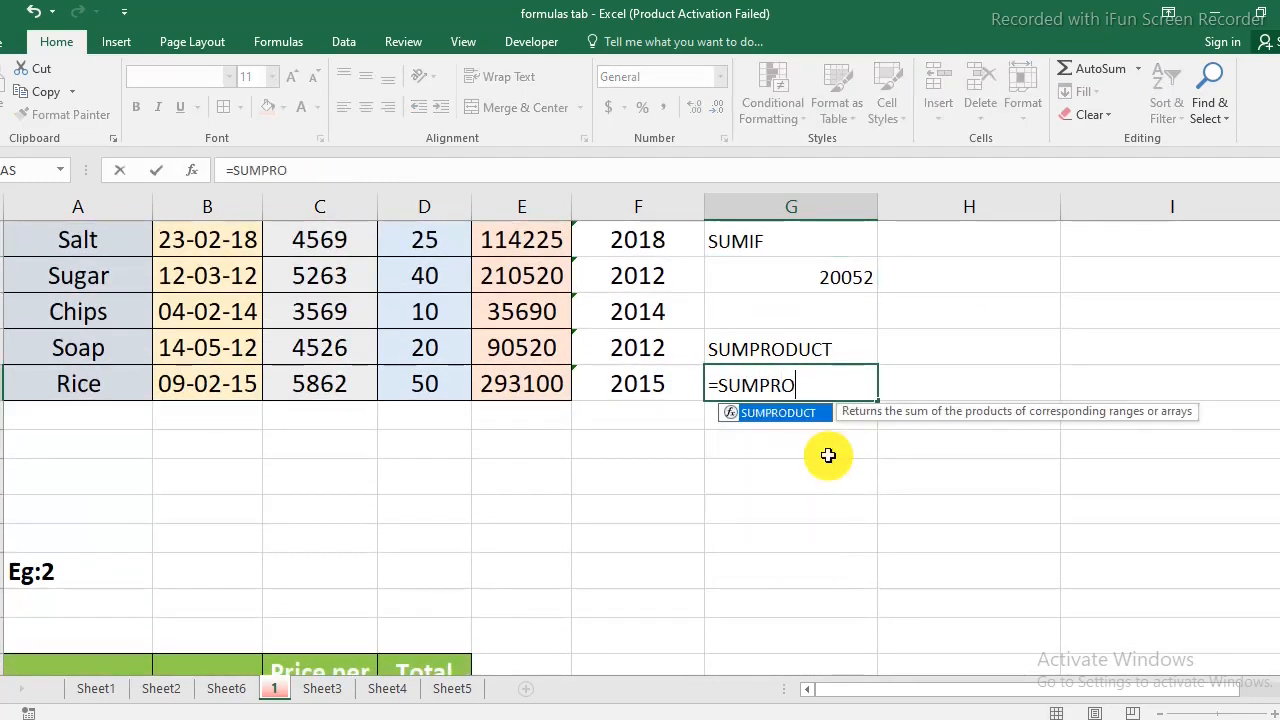
double_click(789, 414)
scroll(776, 478, up, 1)
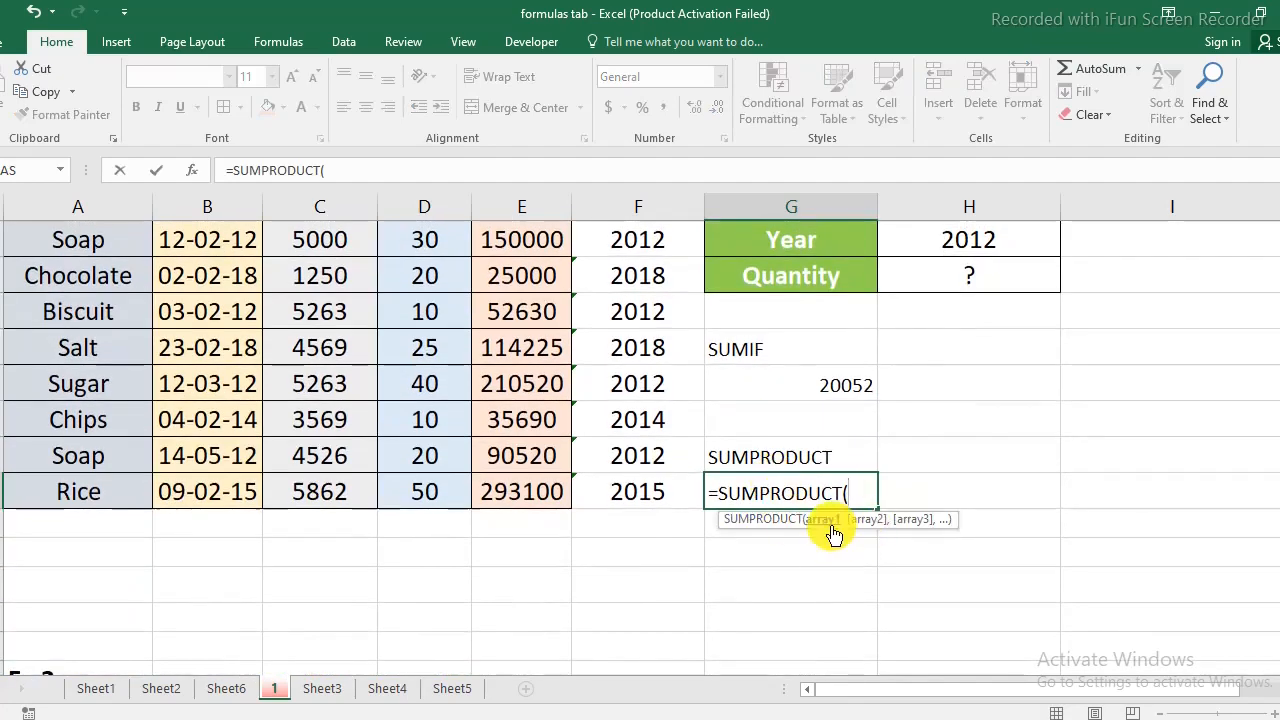
scroll(830, 530, up, 1)
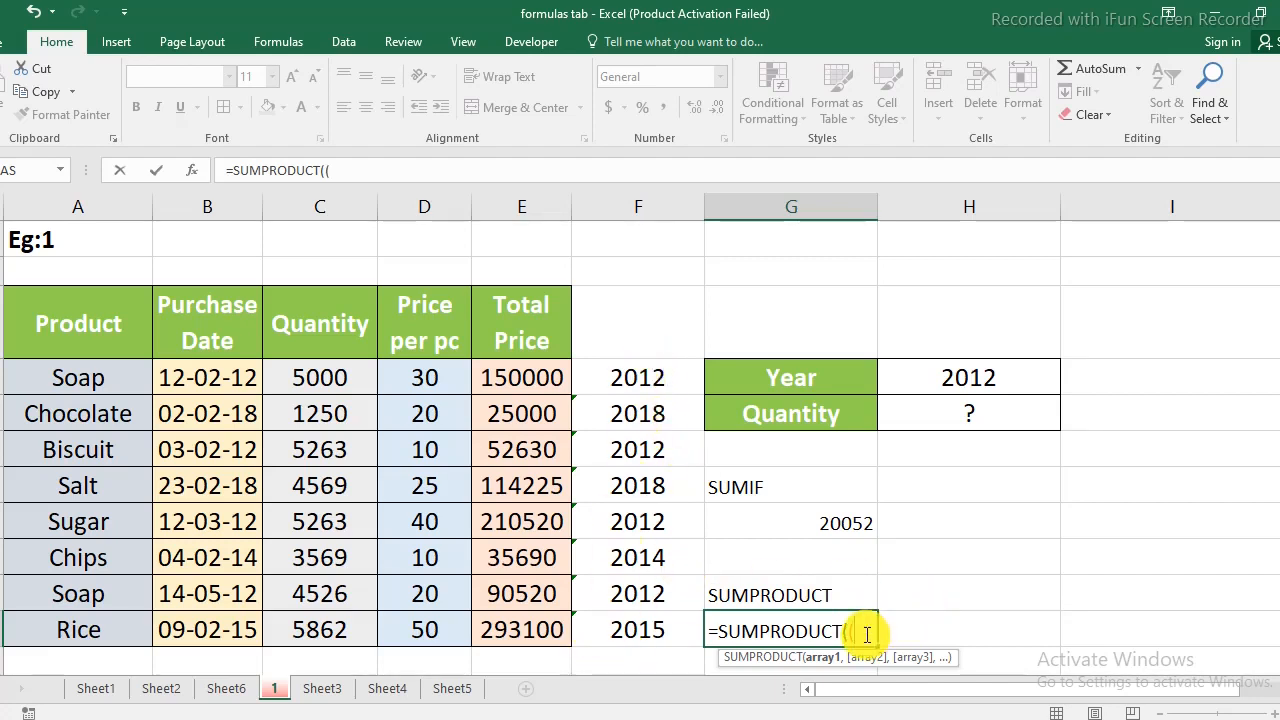
text(YEAR)
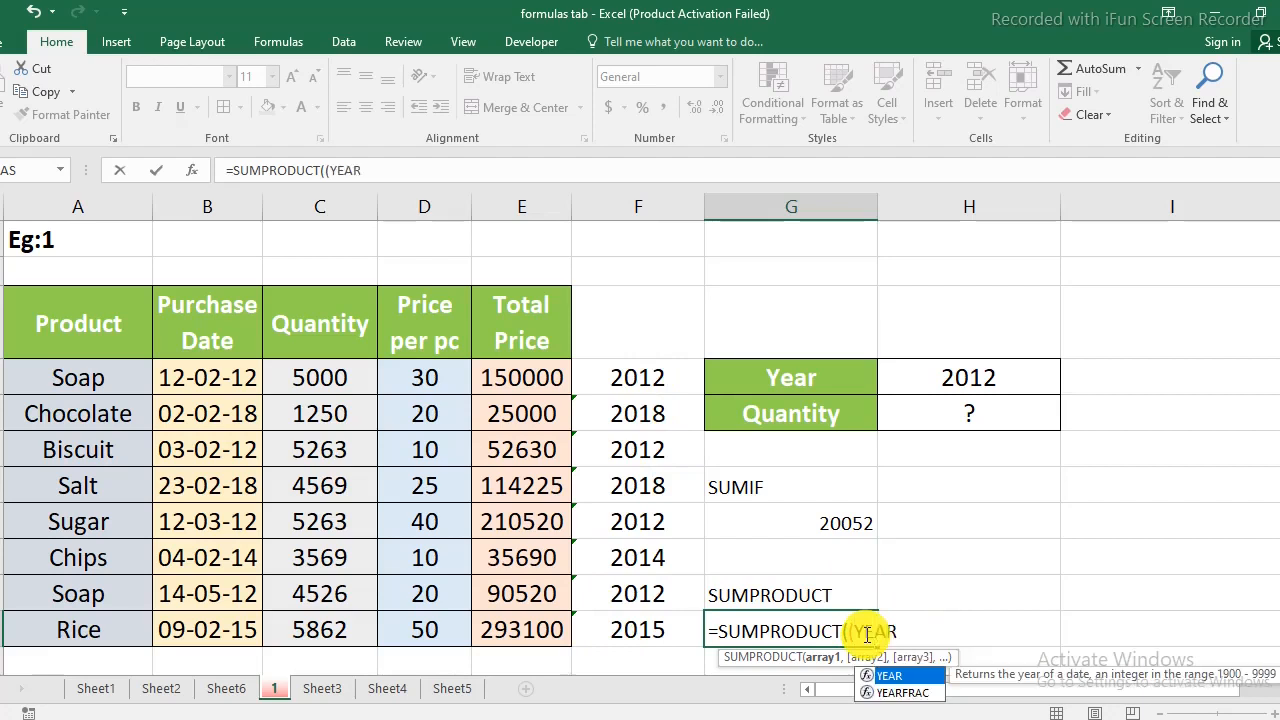
text(()
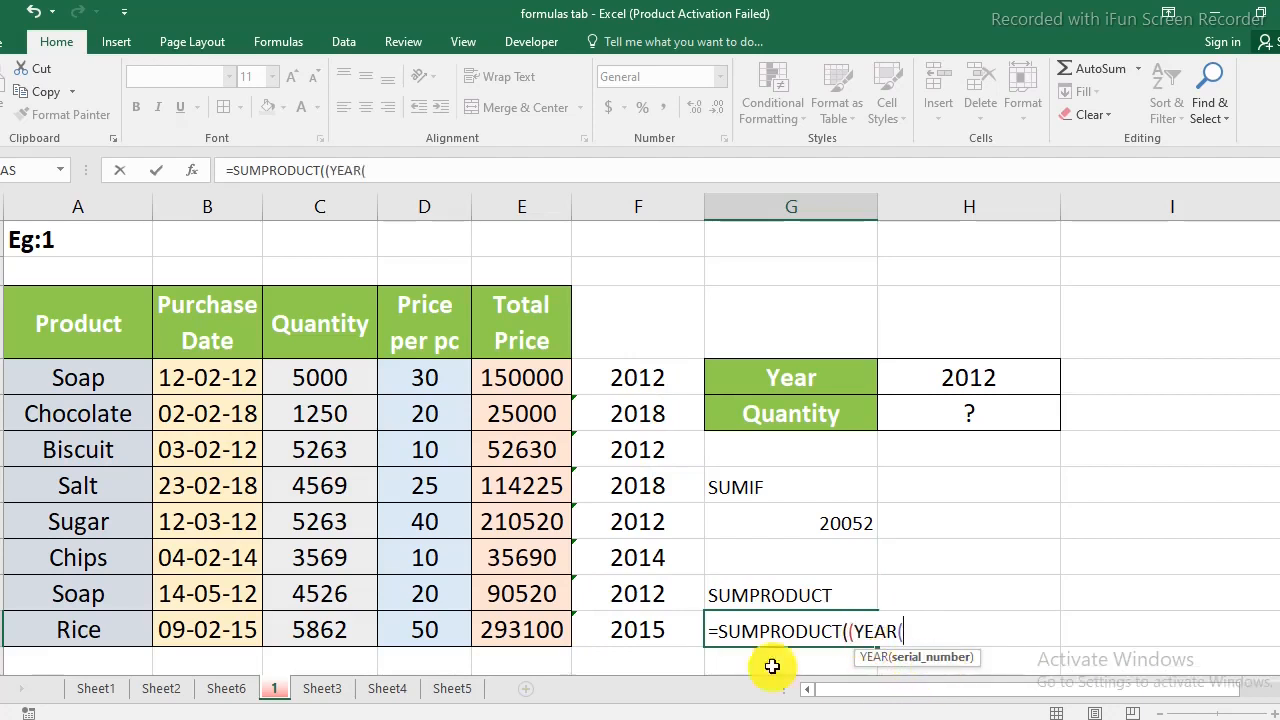
drag(213, 375, 223, 626)
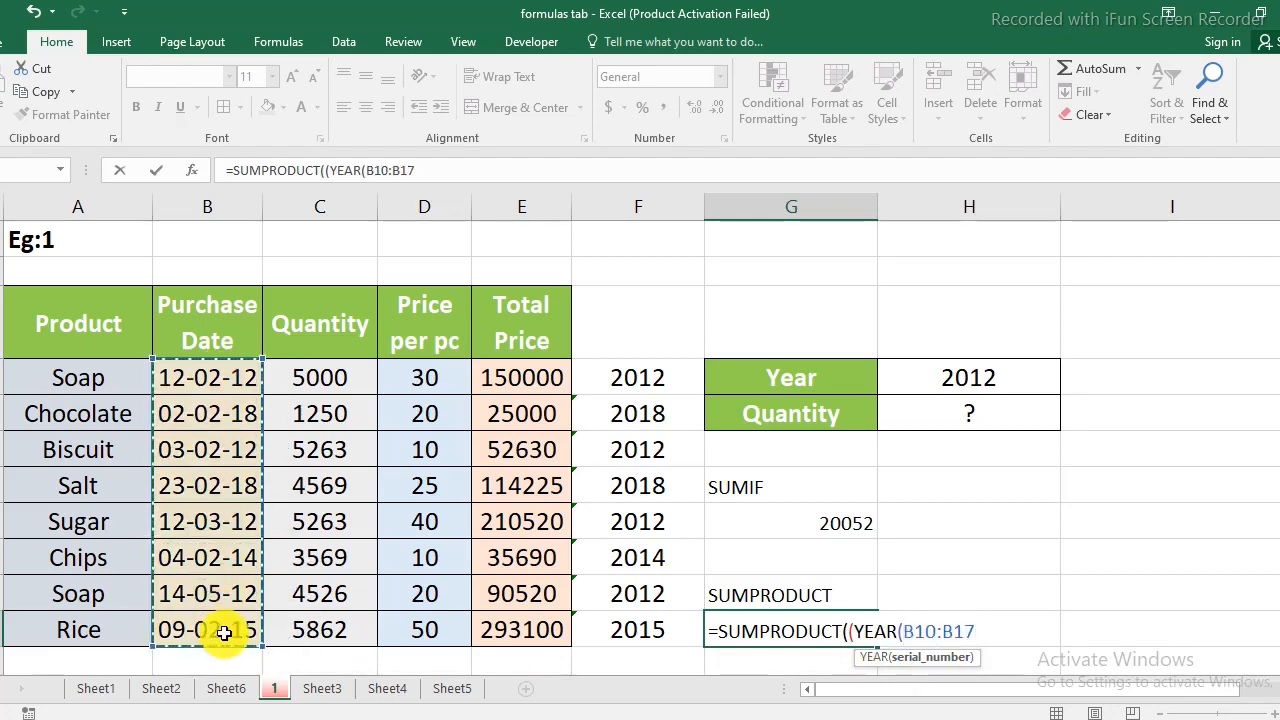
text()=)
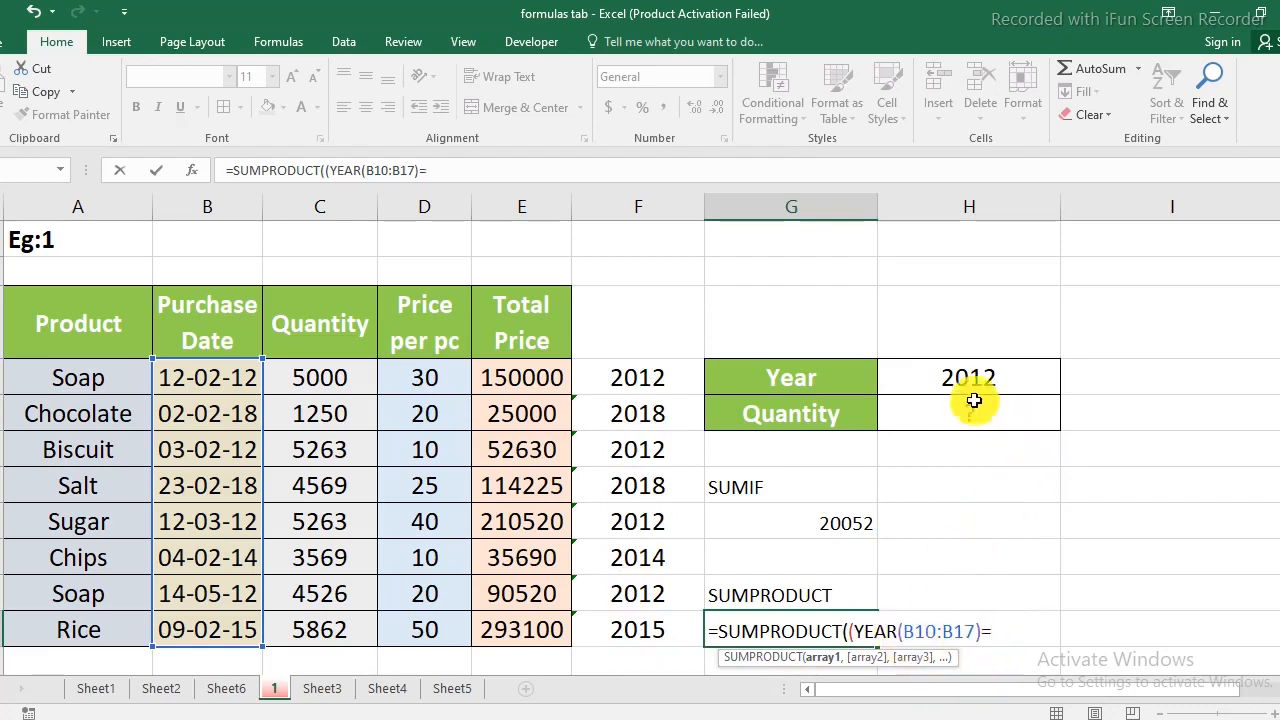
click(948, 379)
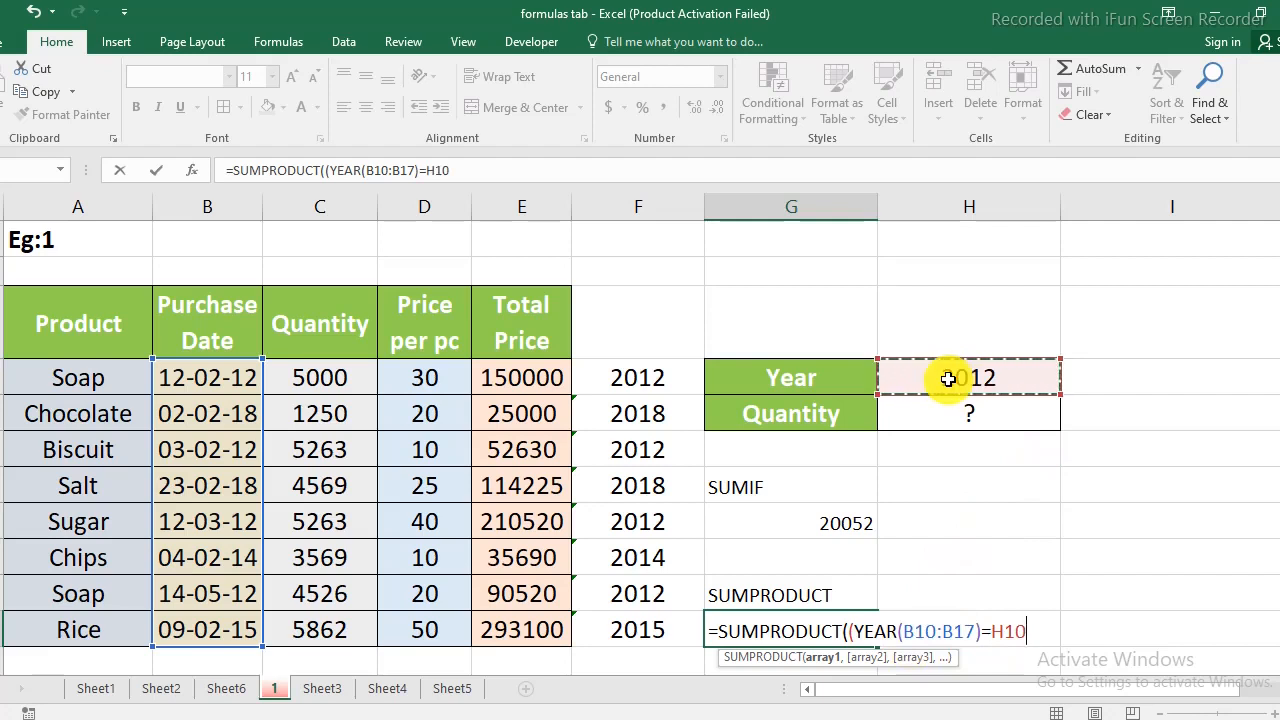
Step: Complete the formula as =SUMPRODUCT((YEAR(B10:B17)=H10)*C10:C17) and compare it with the SUMIF cell
text()*)
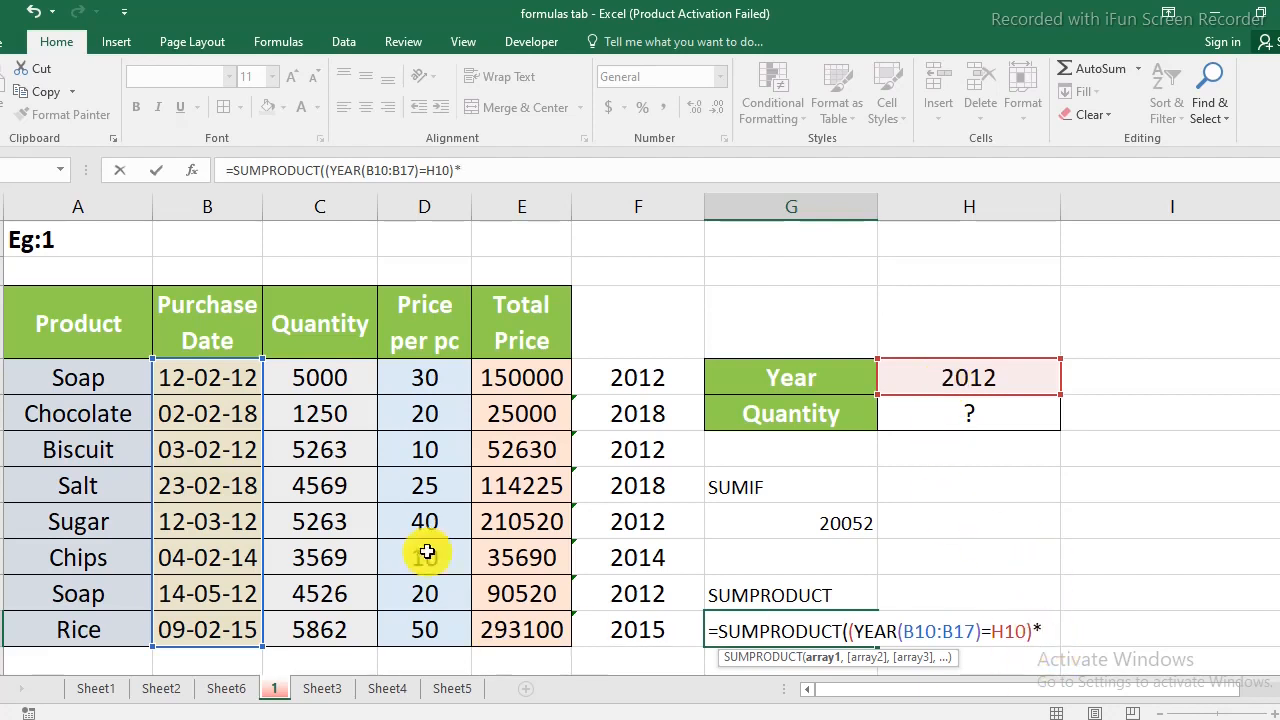
drag(331, 375, 300, 640)
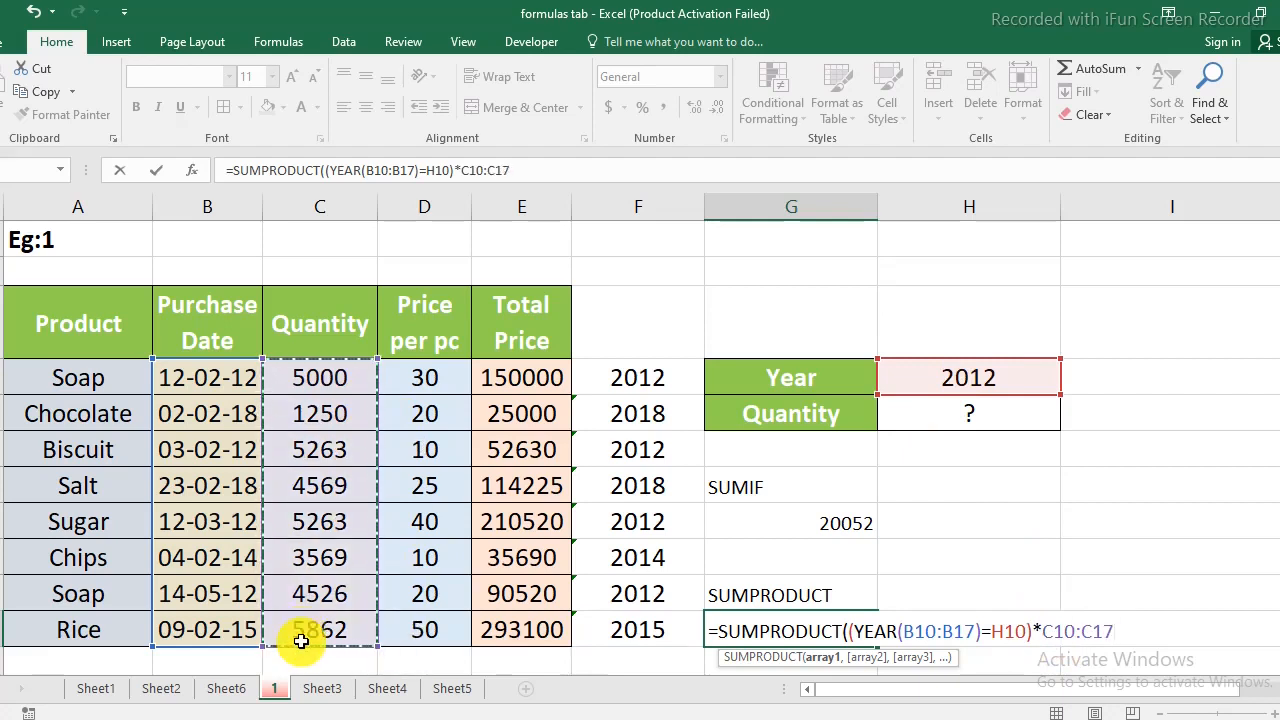
text())
key(Return)
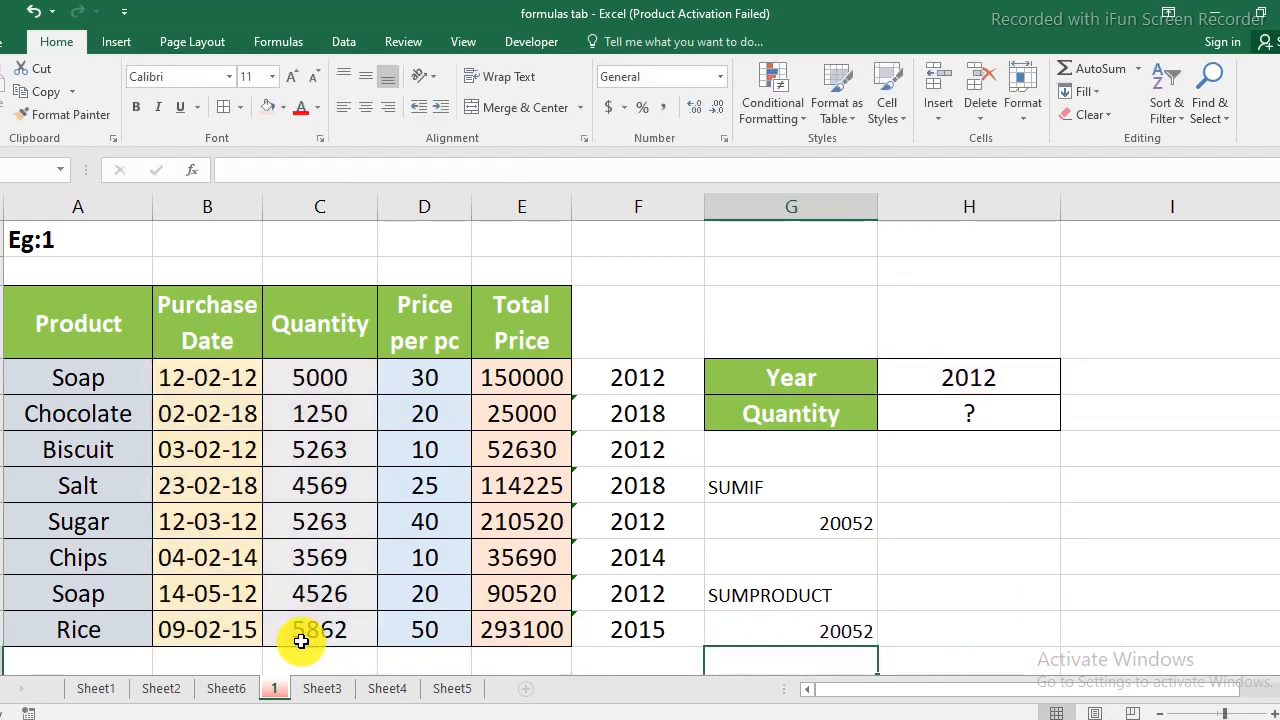
click(824, 634)
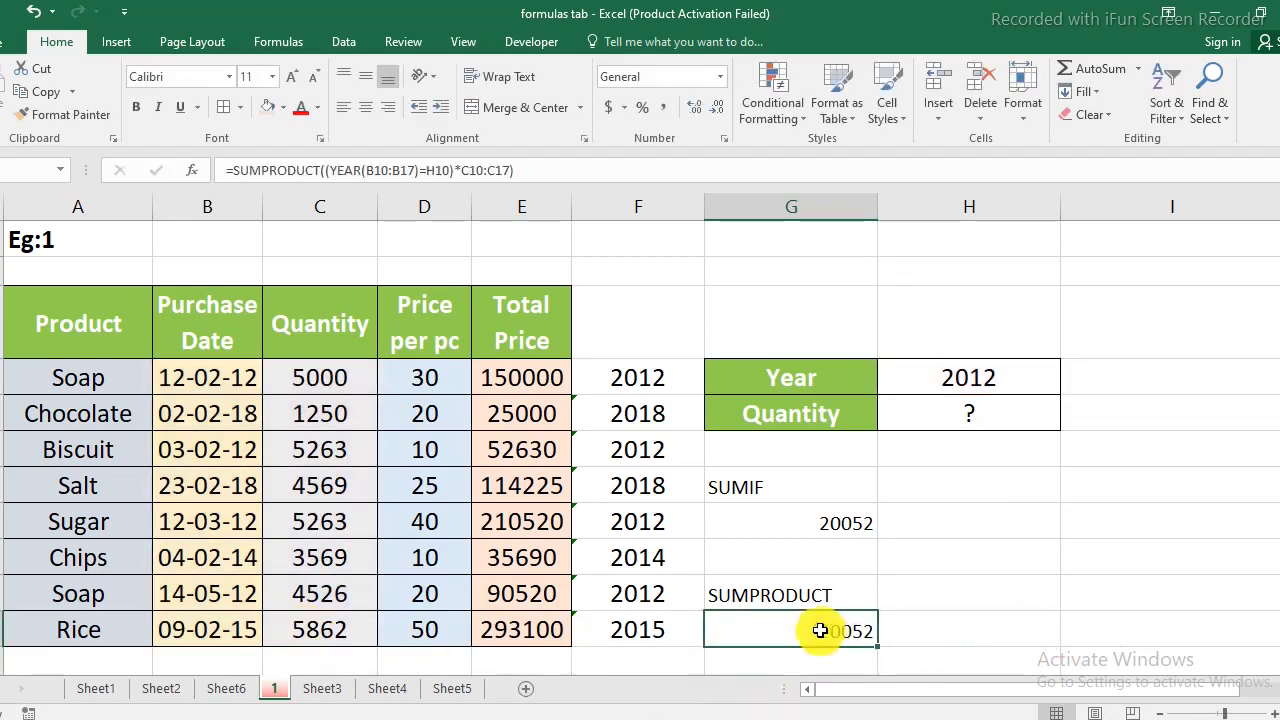
click(834, 523)
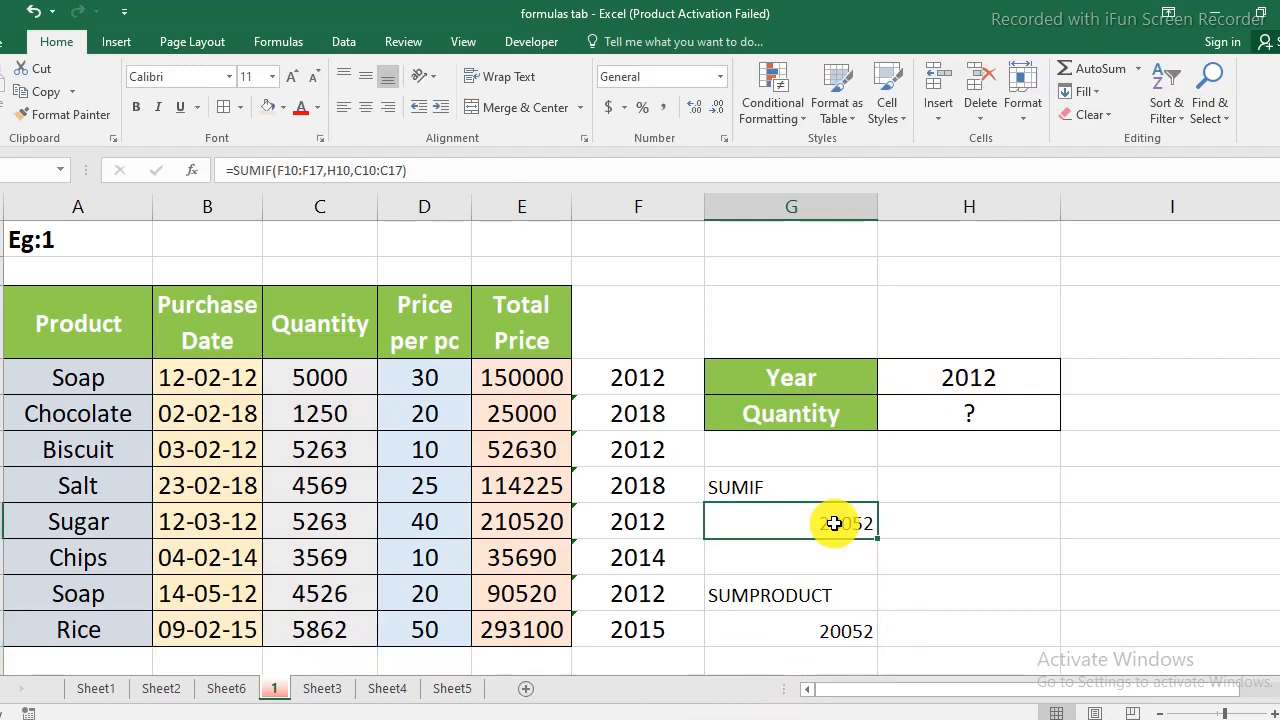
Step: Show the SUMPRODUCT formula as plain text by inserting a space before its equals sign
click(790, 630)
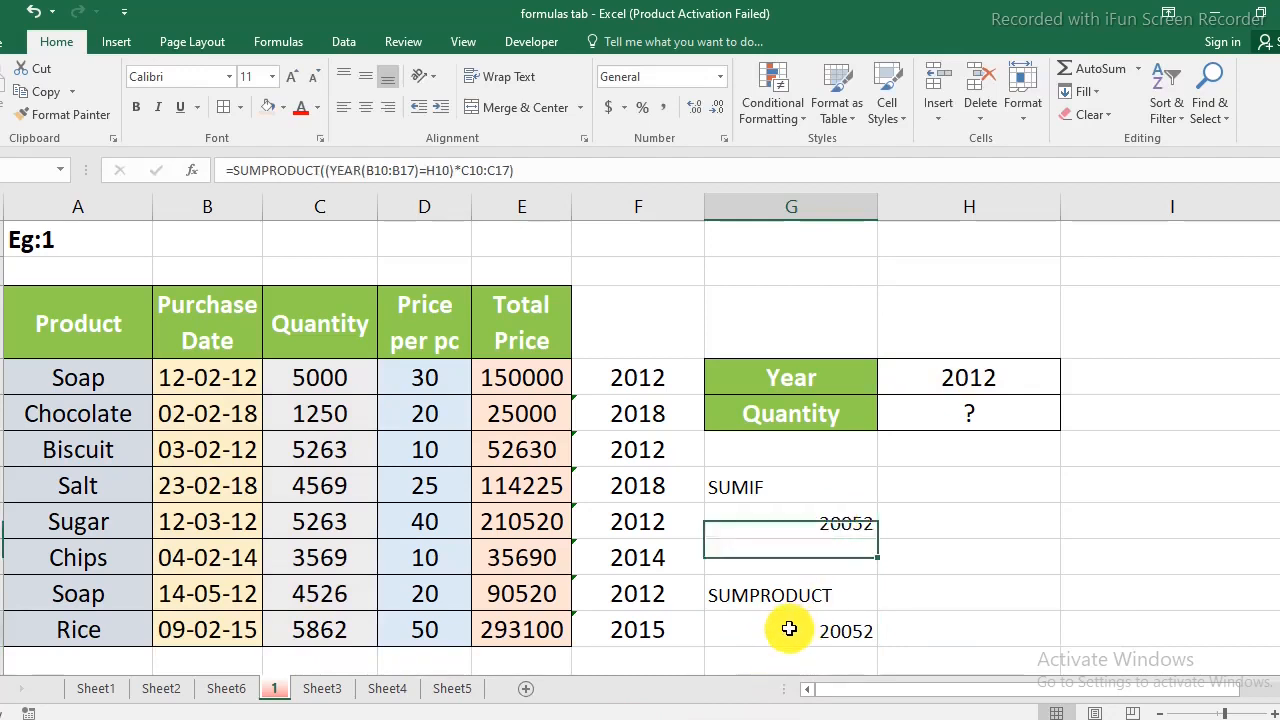
double_click(790, 630)
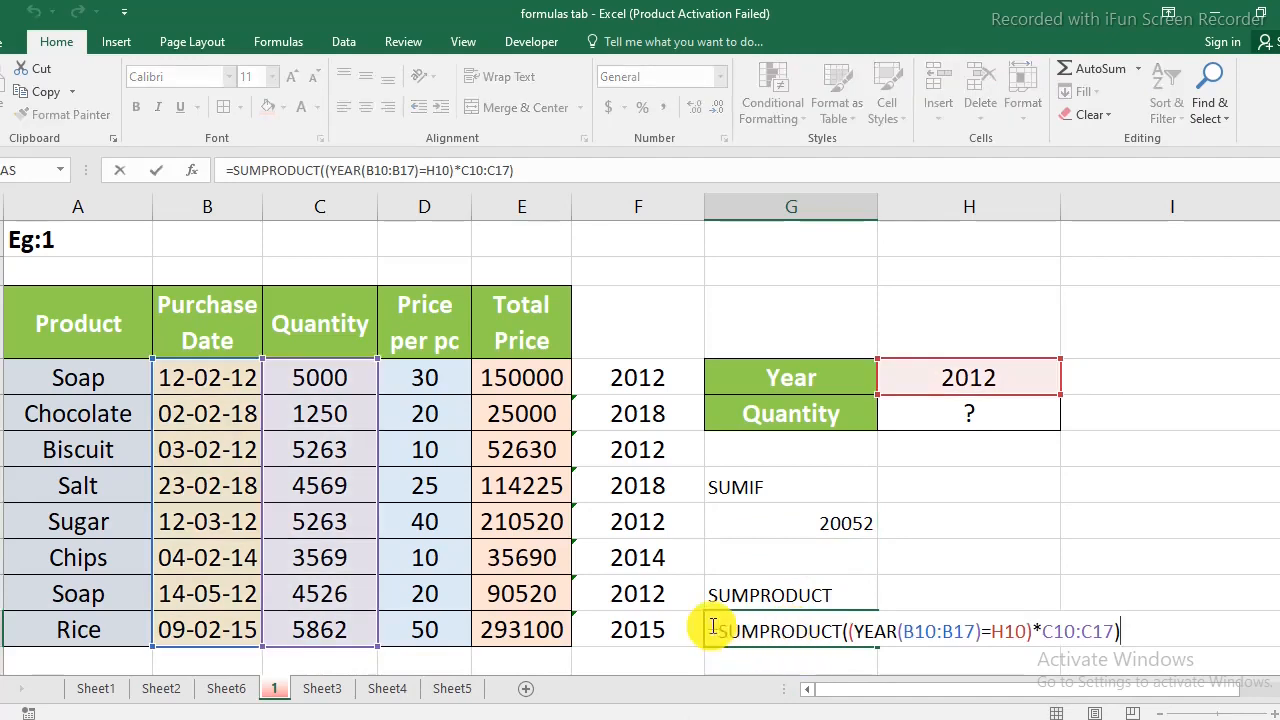
click(849, 659)
Step: Wrap the criteria range of the SUMIF formula in YEAR so it reads =SUMIF(YEAR(F10:F17),H10,C10:C17)
click(814, 521)
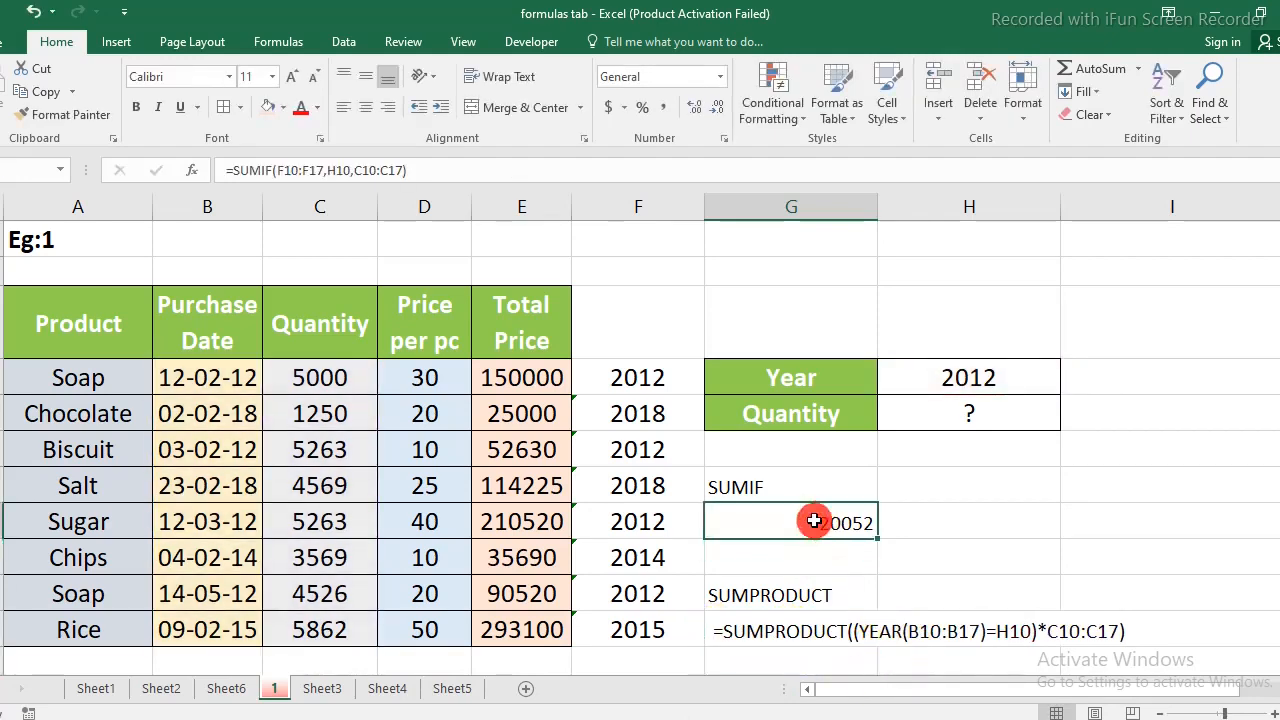
double_click(814, 521)
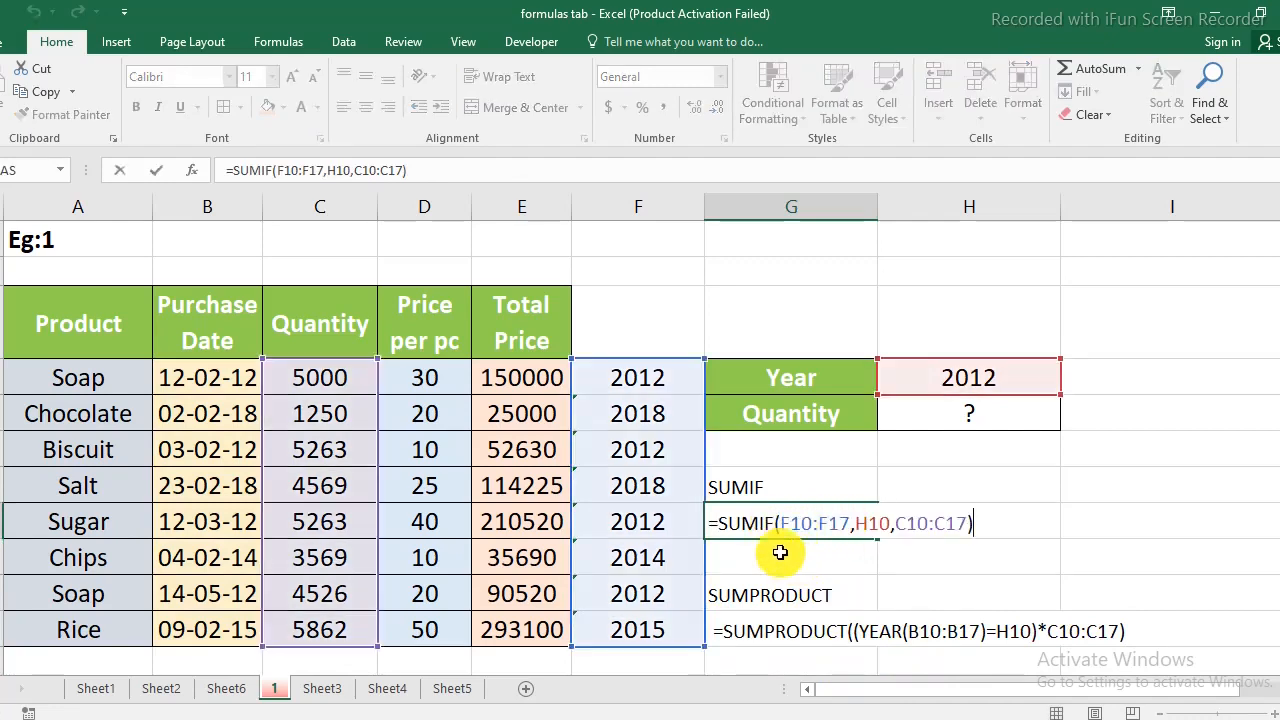
click(783, 520)
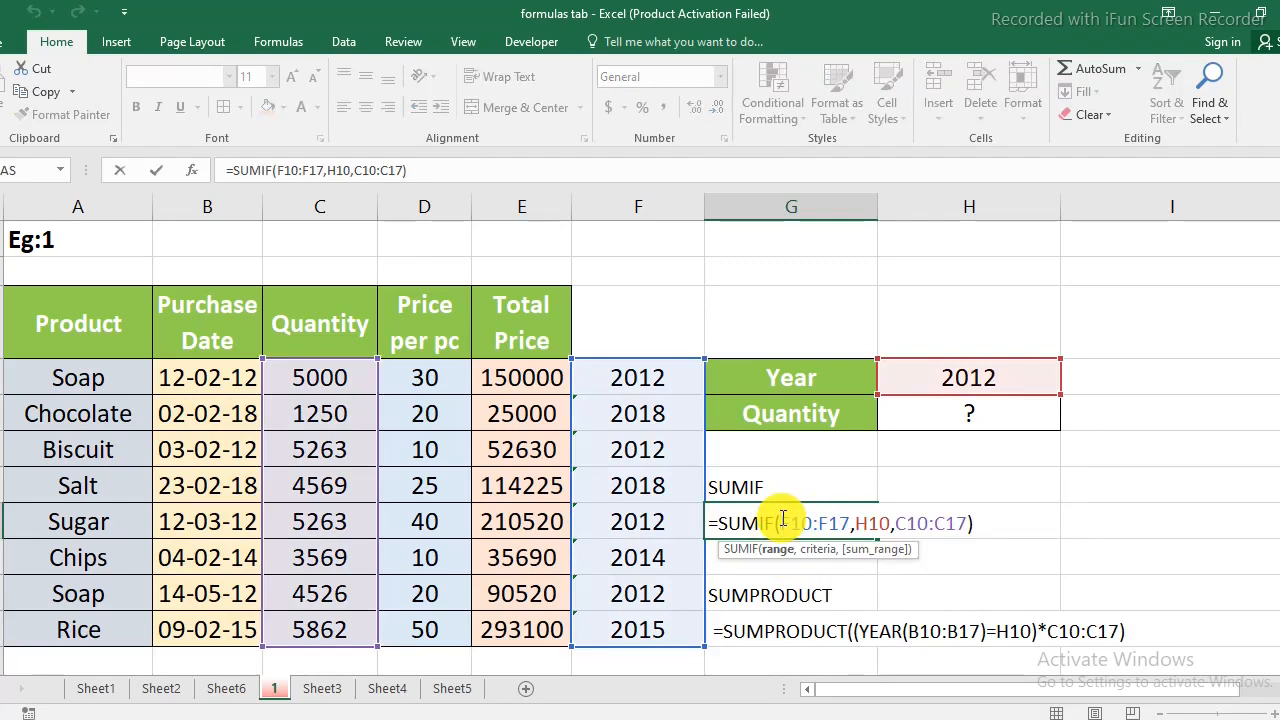
text(YEAR()
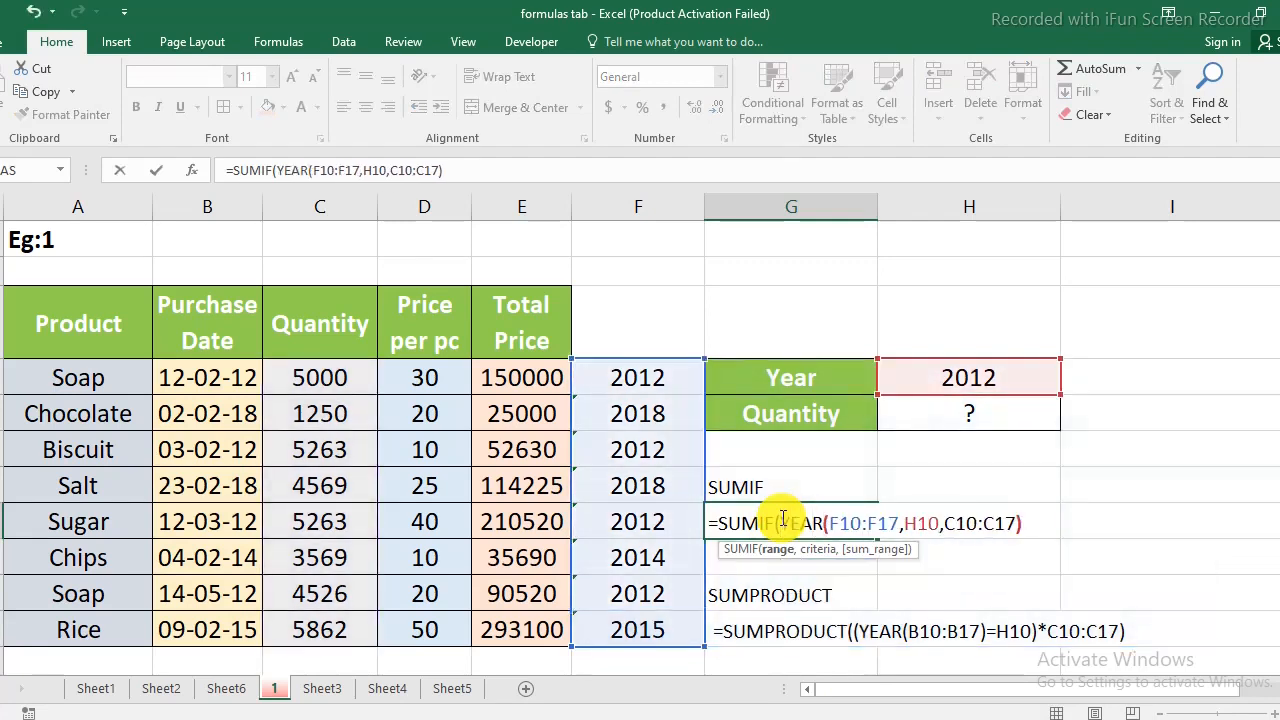
click(890, 523)
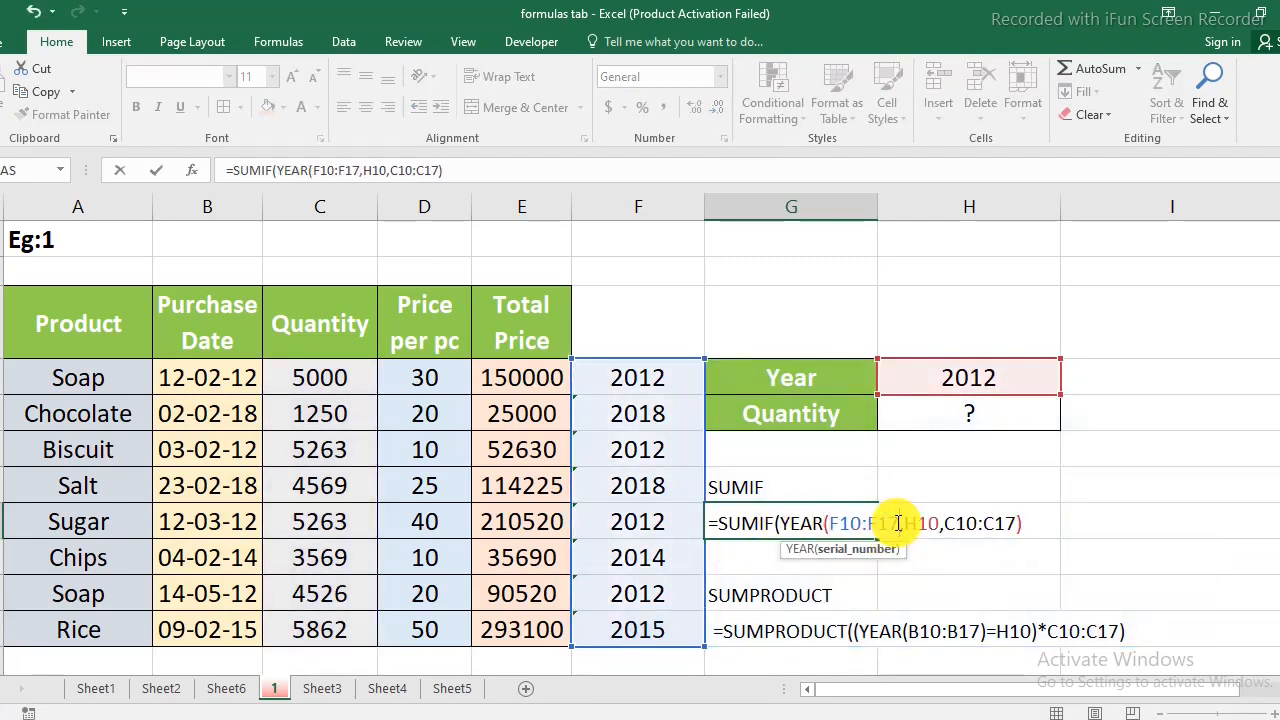
text())
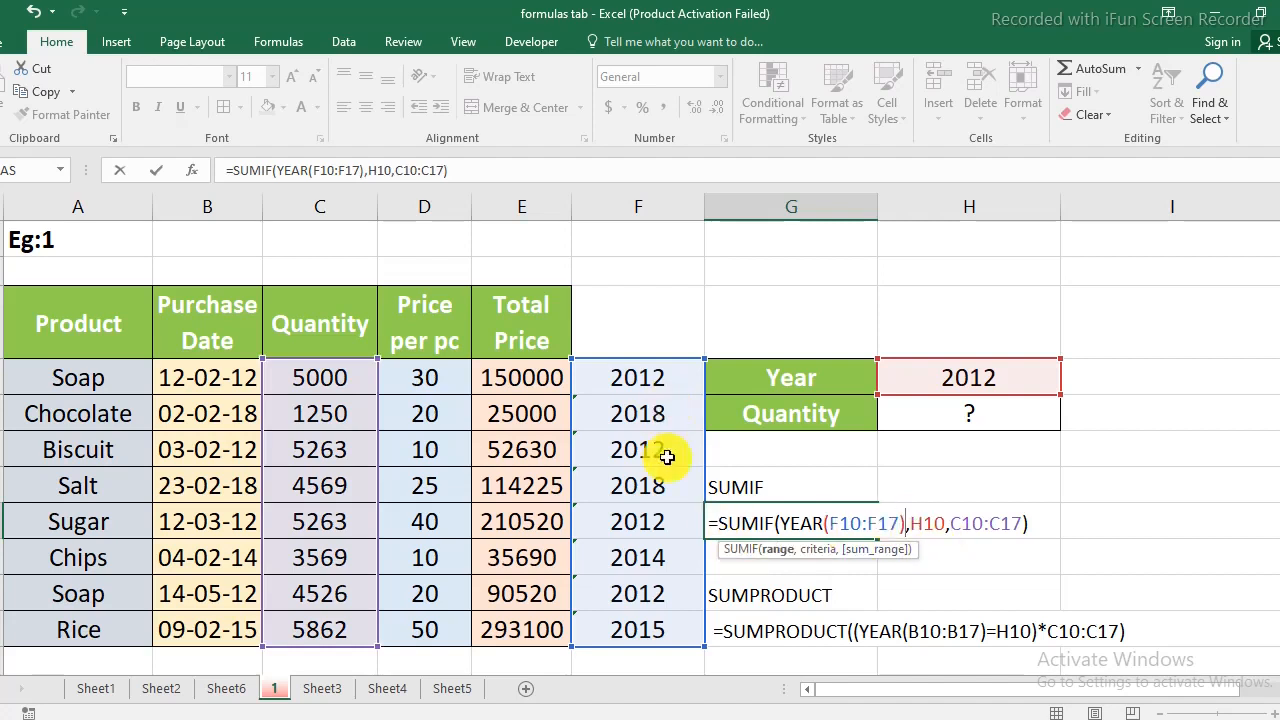
Step: Try to run SUMIF directly on the purchase dates with =SUMIF(YEAR(B10:B17),H10,C10:C17)
drag(900, 521, 829, 523)
key(BackSpace)
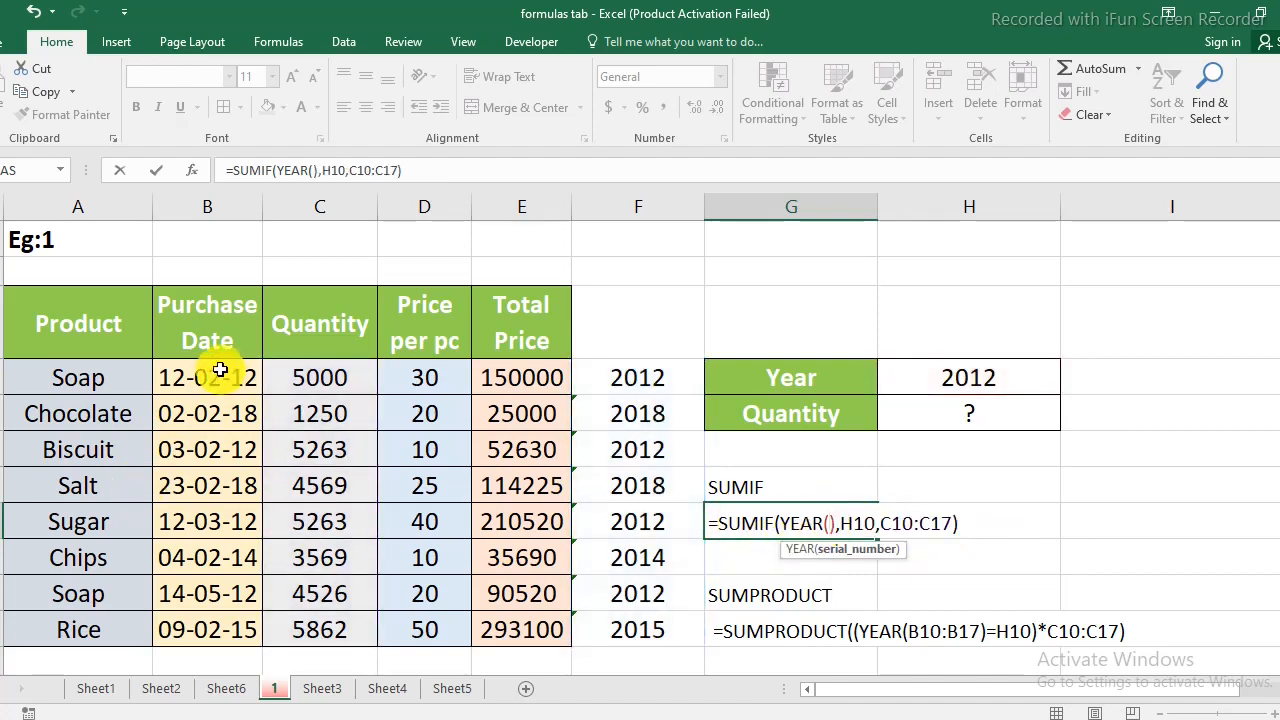
drag(196, 375, 213, 628)
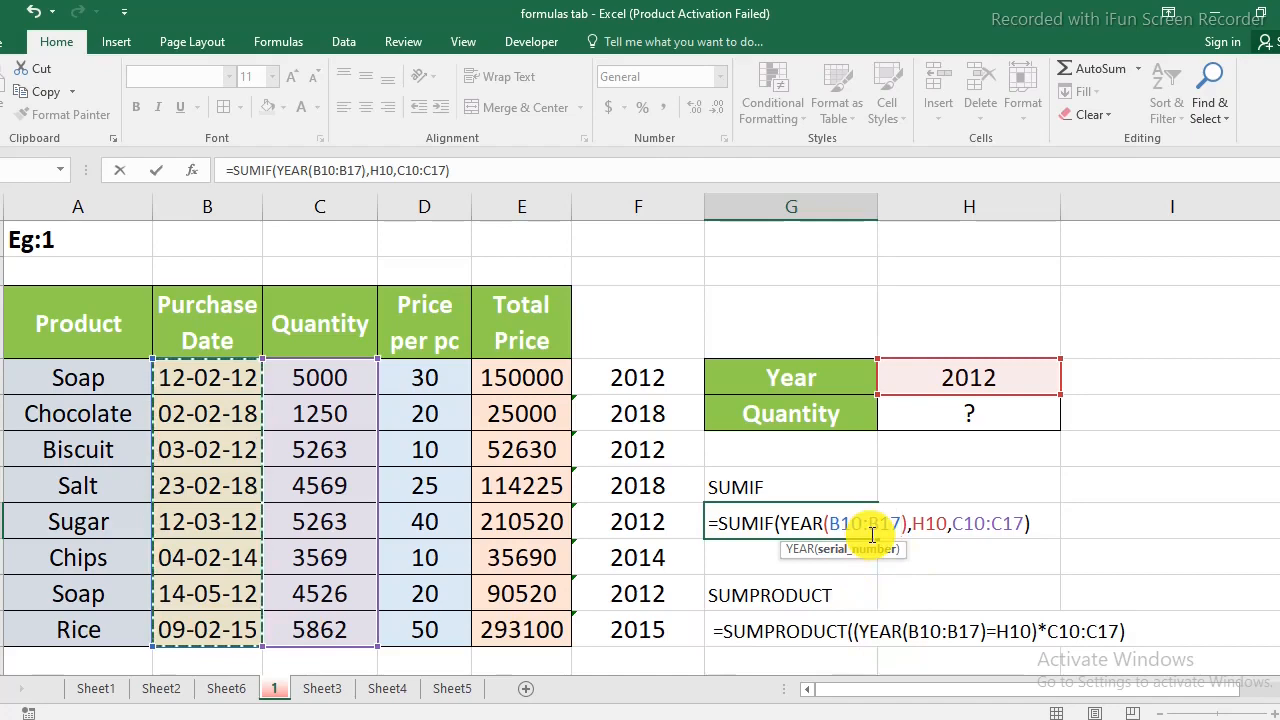
key(Return)
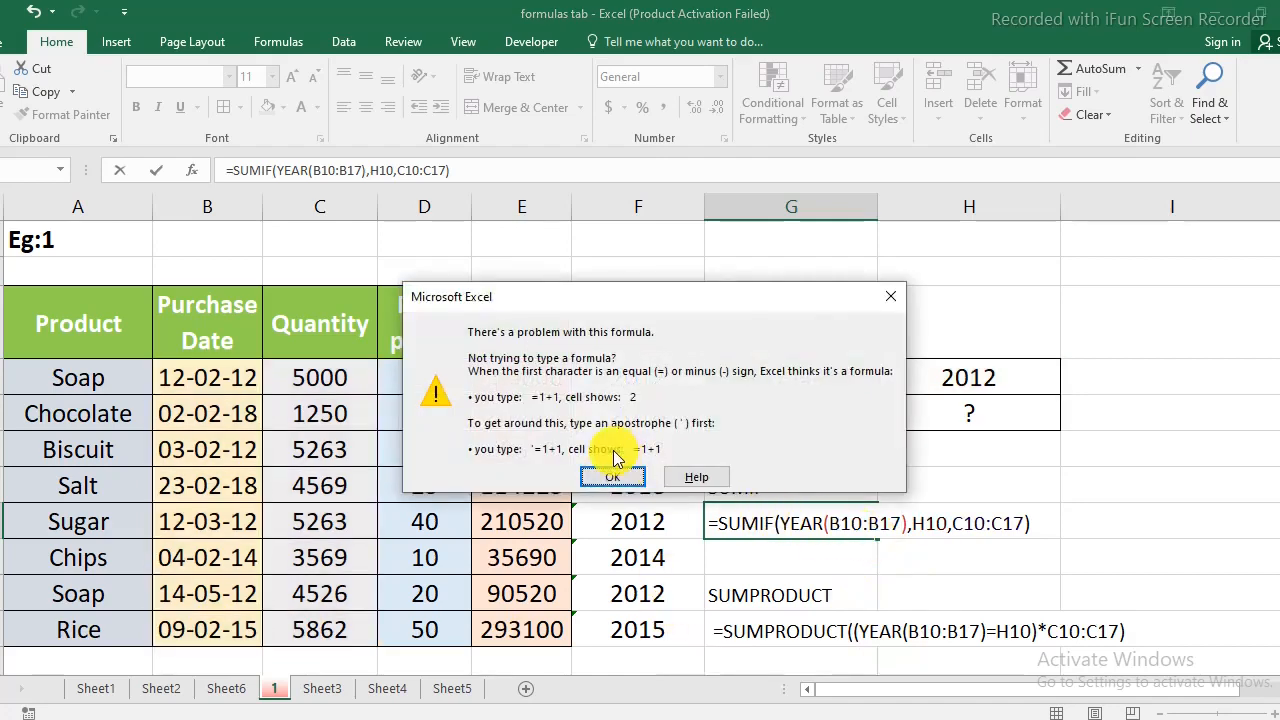
click(897, 296)
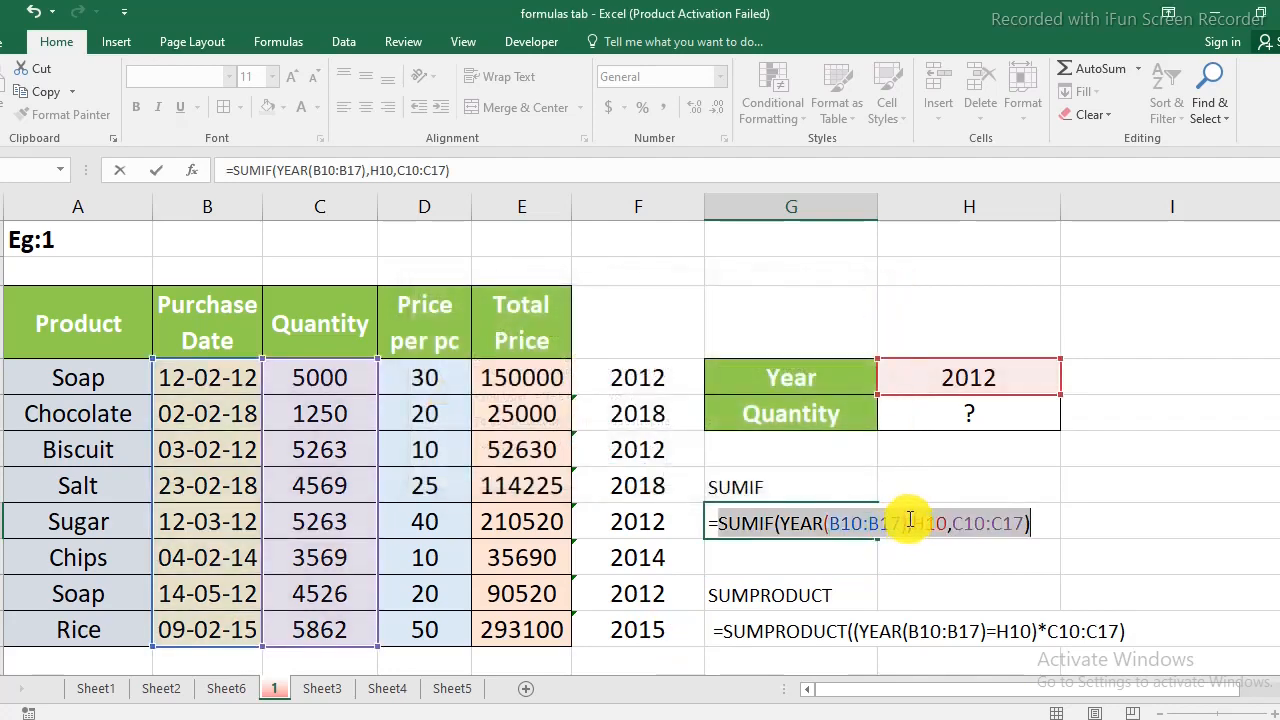
Step: Replace the YEAR expression in the SUMIF formula with the helper range so it reads =SUMIF(F10:F17,H10,C10:C17)
drag(905, 523, 778, 522)
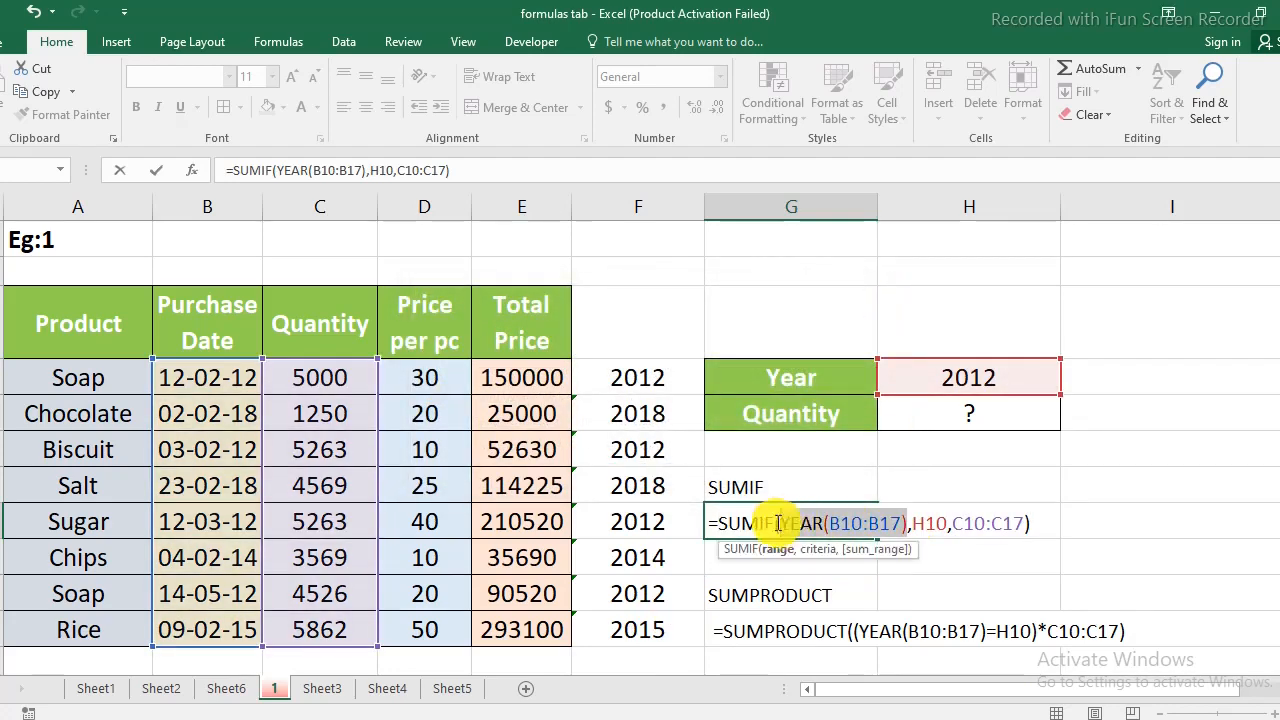
key(BackSpace)
drag(594, 390, 614, 640)
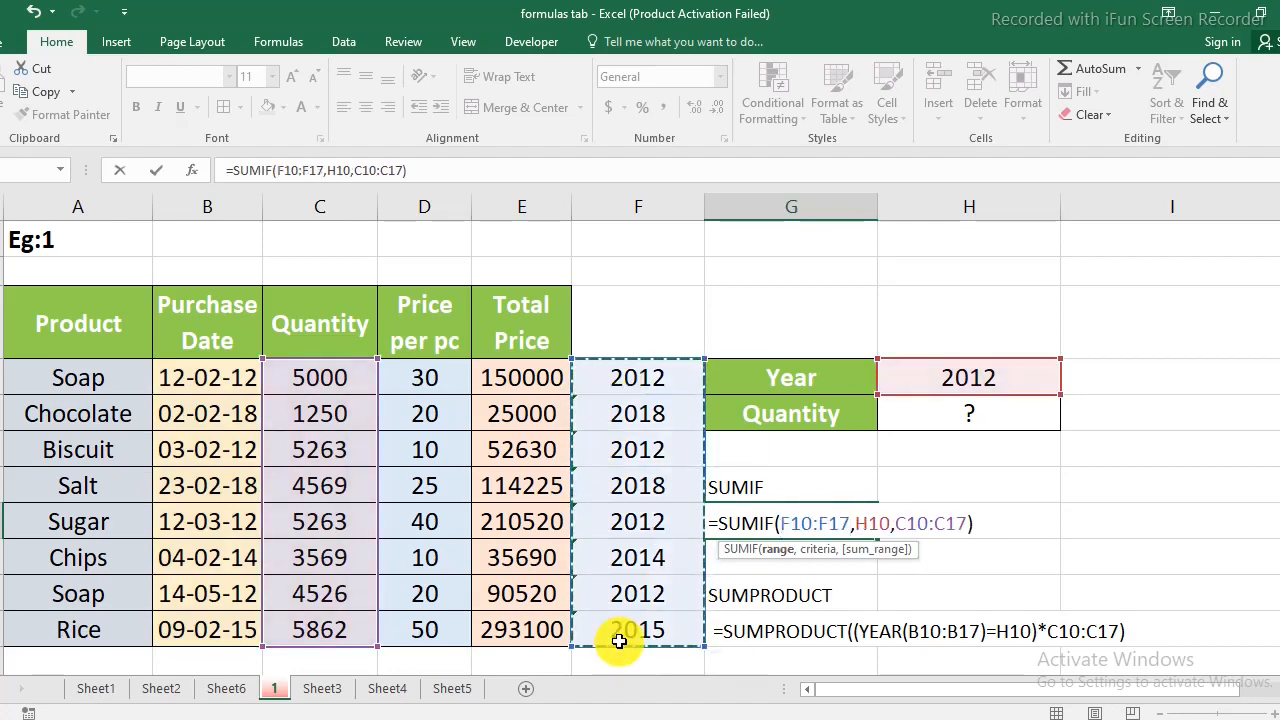
key(Return)
key(Down)
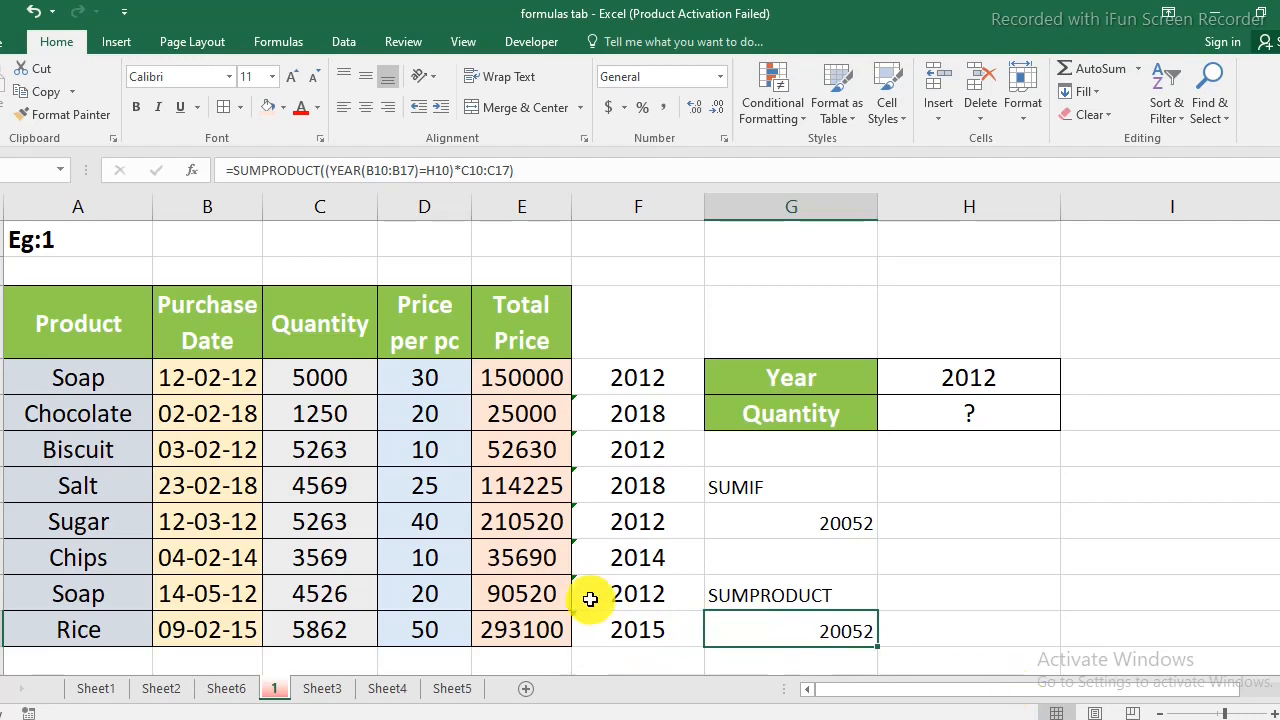
Step: Examine the second example's column headers and its Product ID and Quantity criteria box
scroll(334, 458, down, 5)
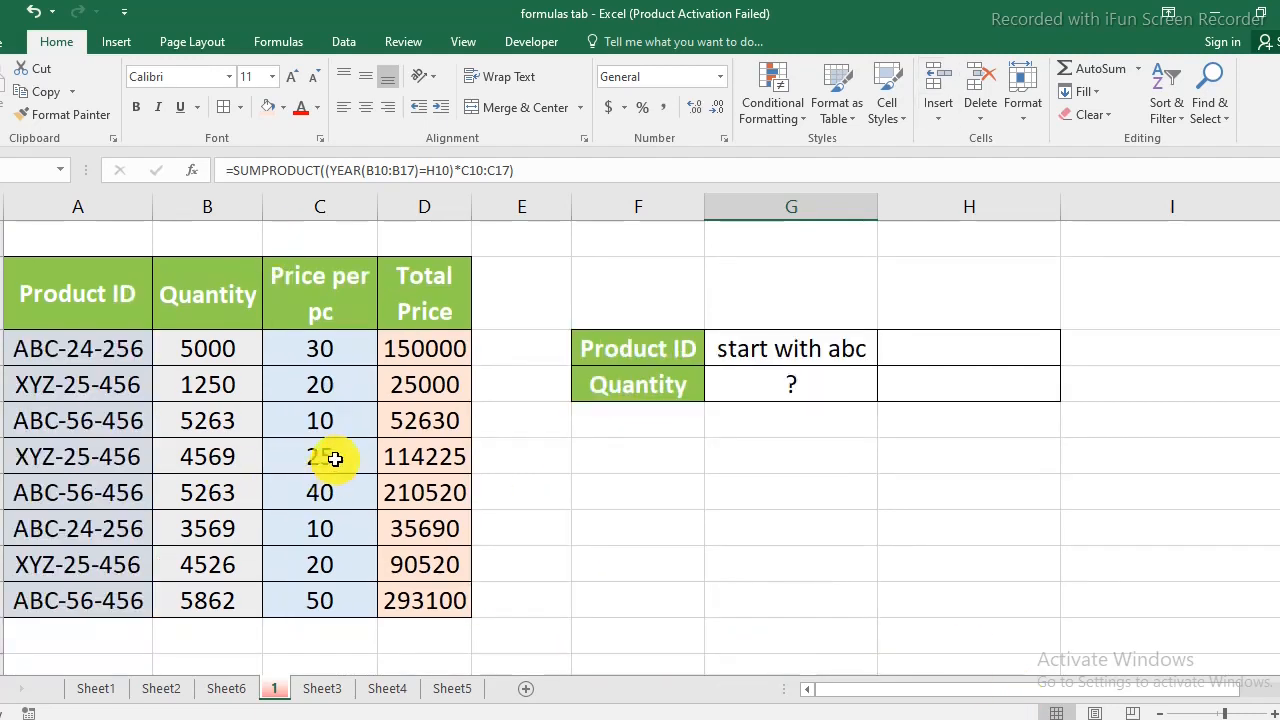
click(94, 297)
click(247, 312)
click(322, 308)
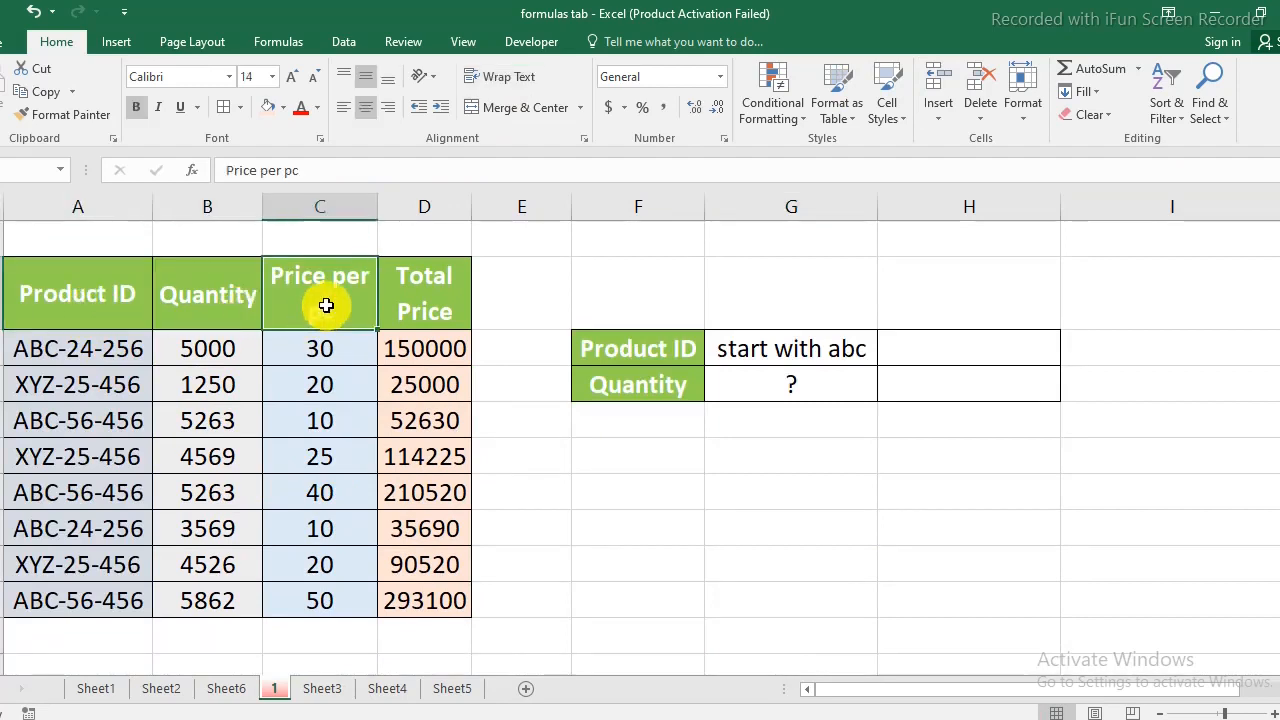
click(427, 318)
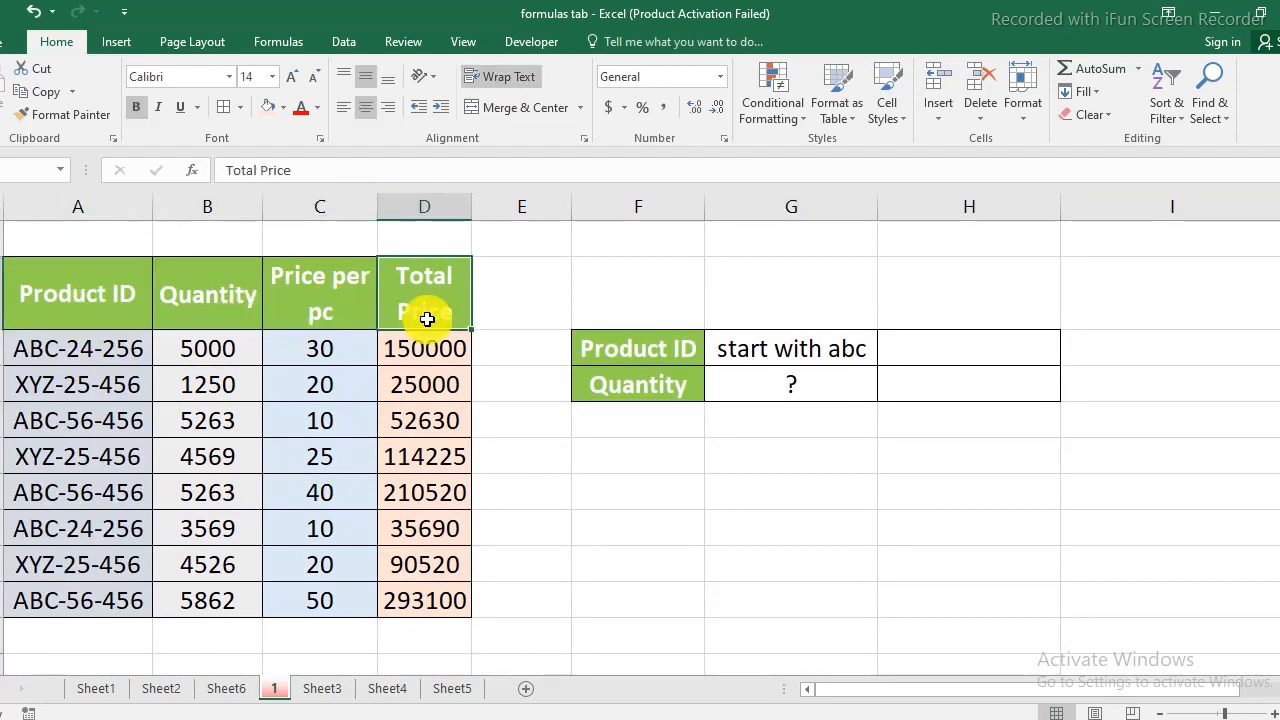
click(665, 349)
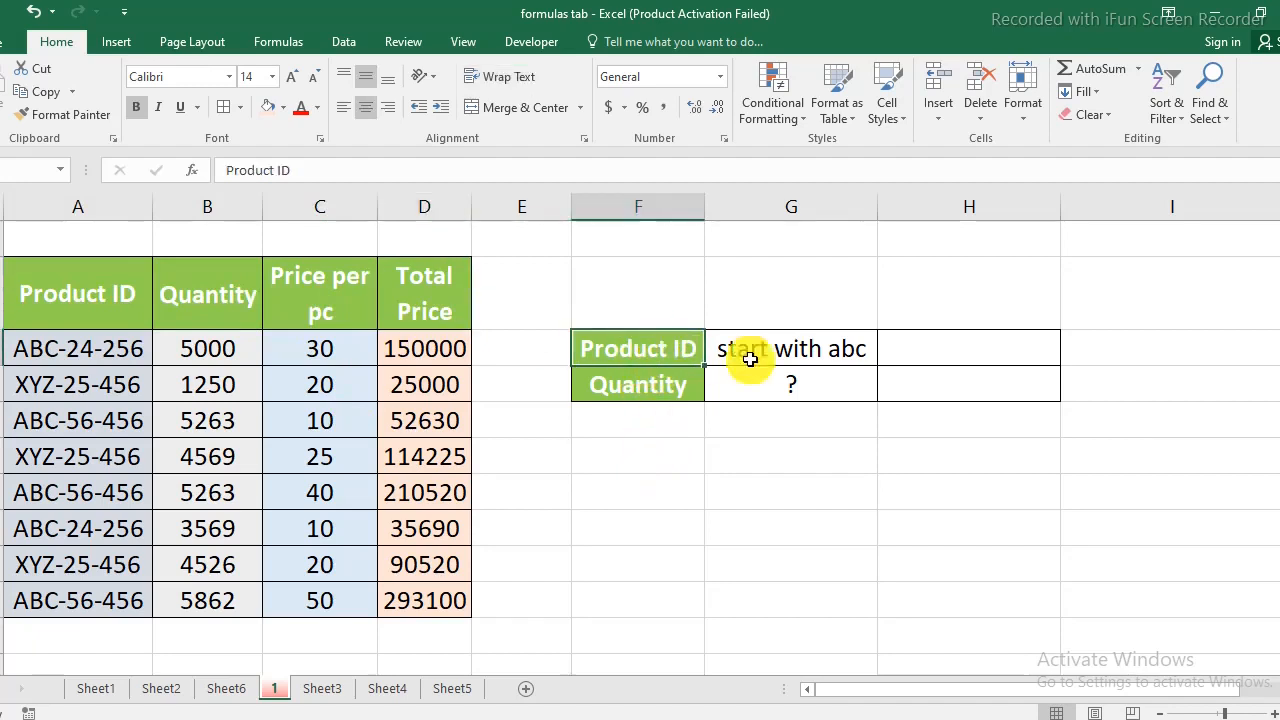
click(866, 352)
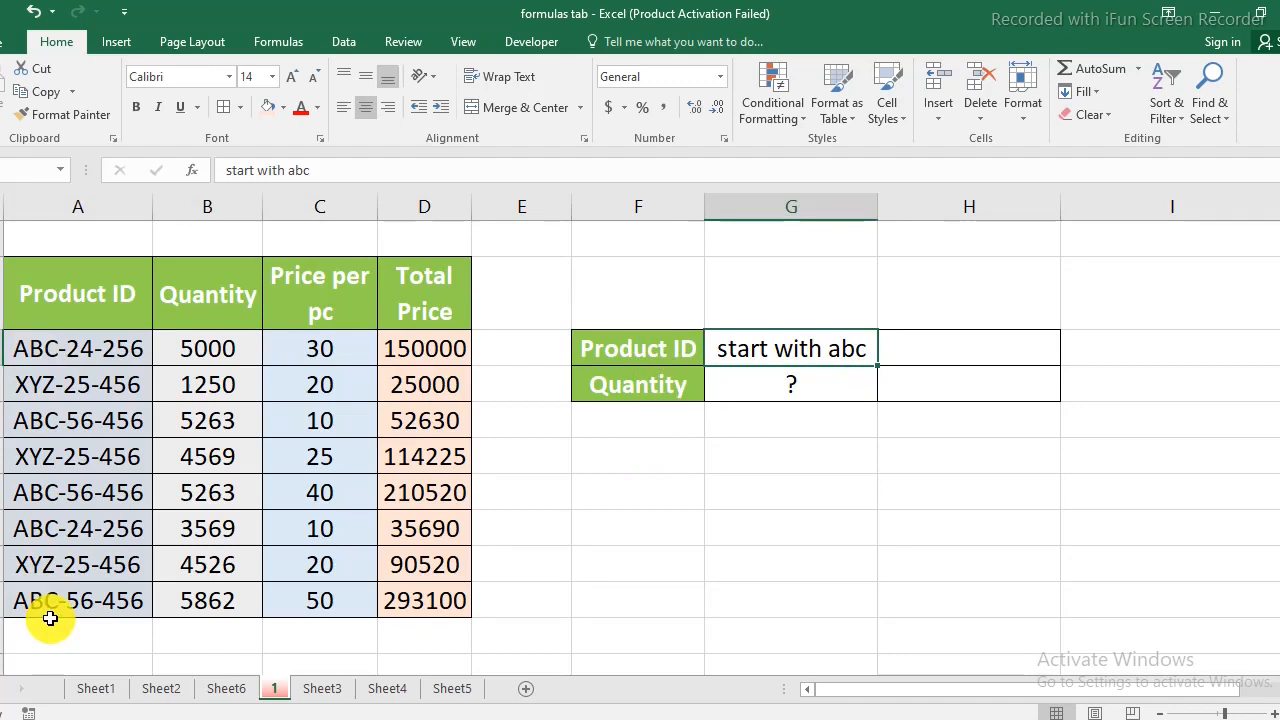
click(610, 388)
click(817, 389)
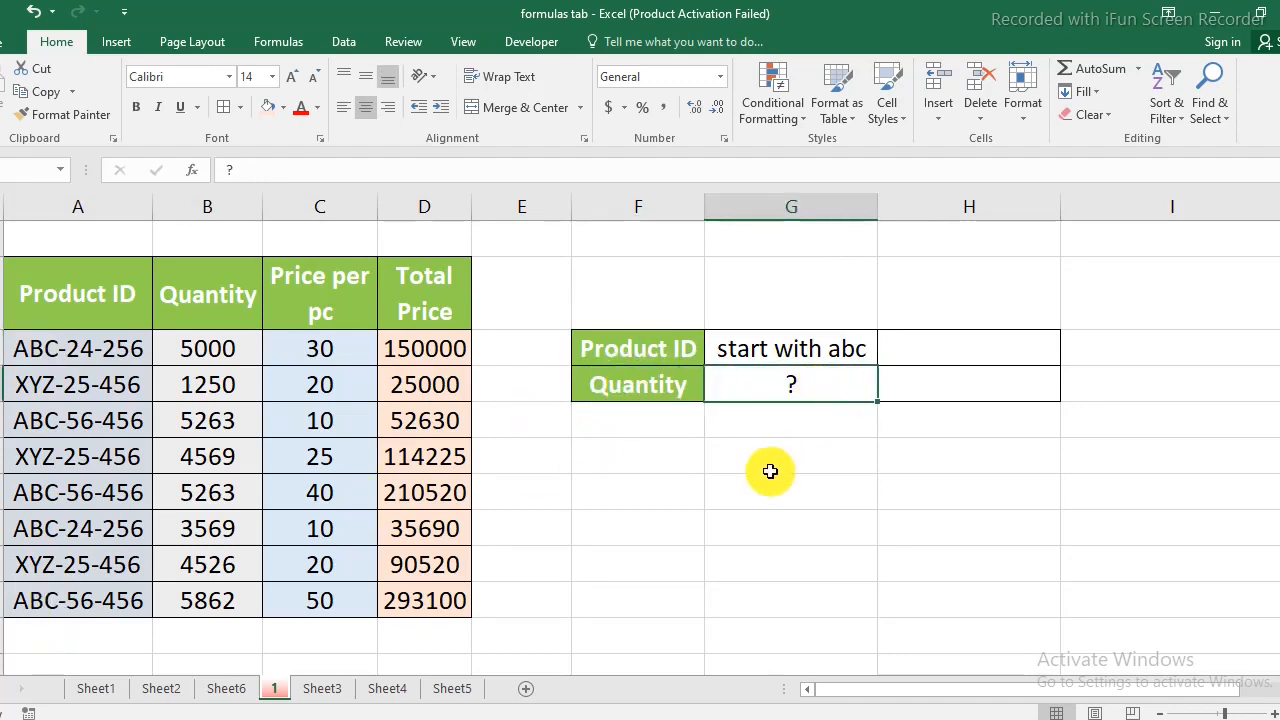
Step: Add the label SUMIF in F30 and the label SUMPRODUCT in F33 below the second example's criteria box
click(656, 463)
text(S)
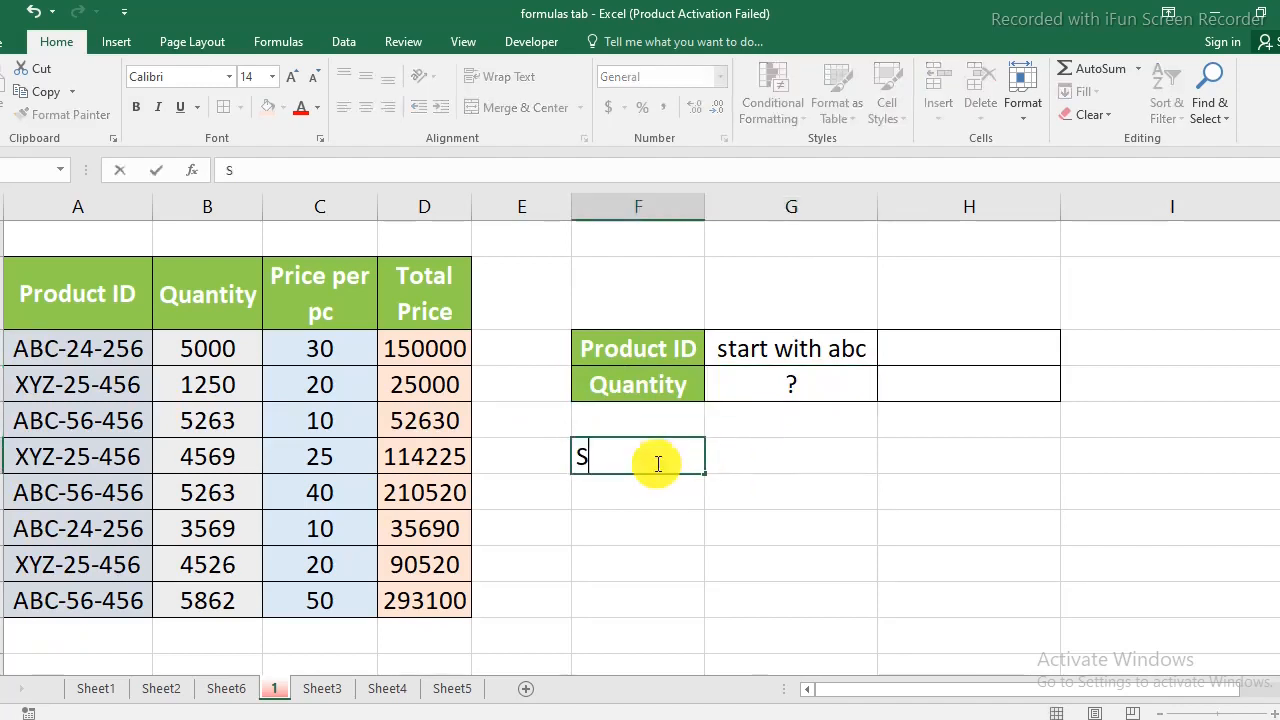
text(UMIF)
key(Return)
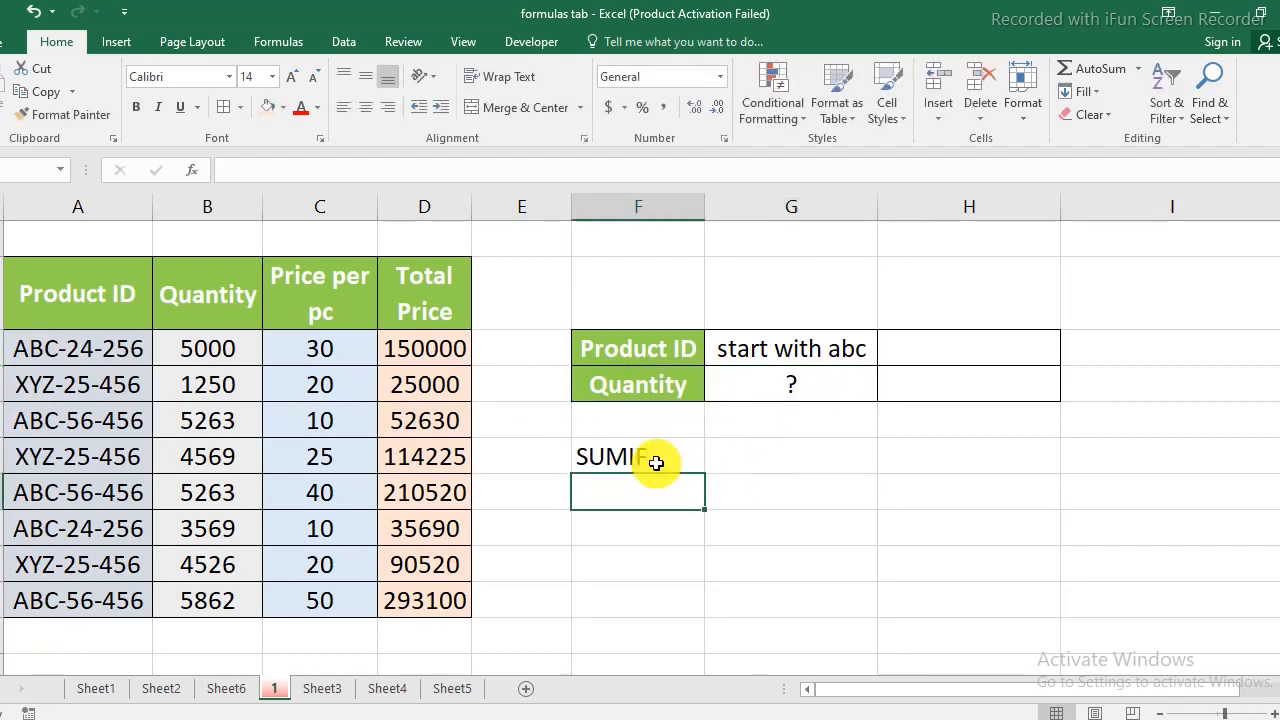
key(Down)
key(Down)
text(SUM)
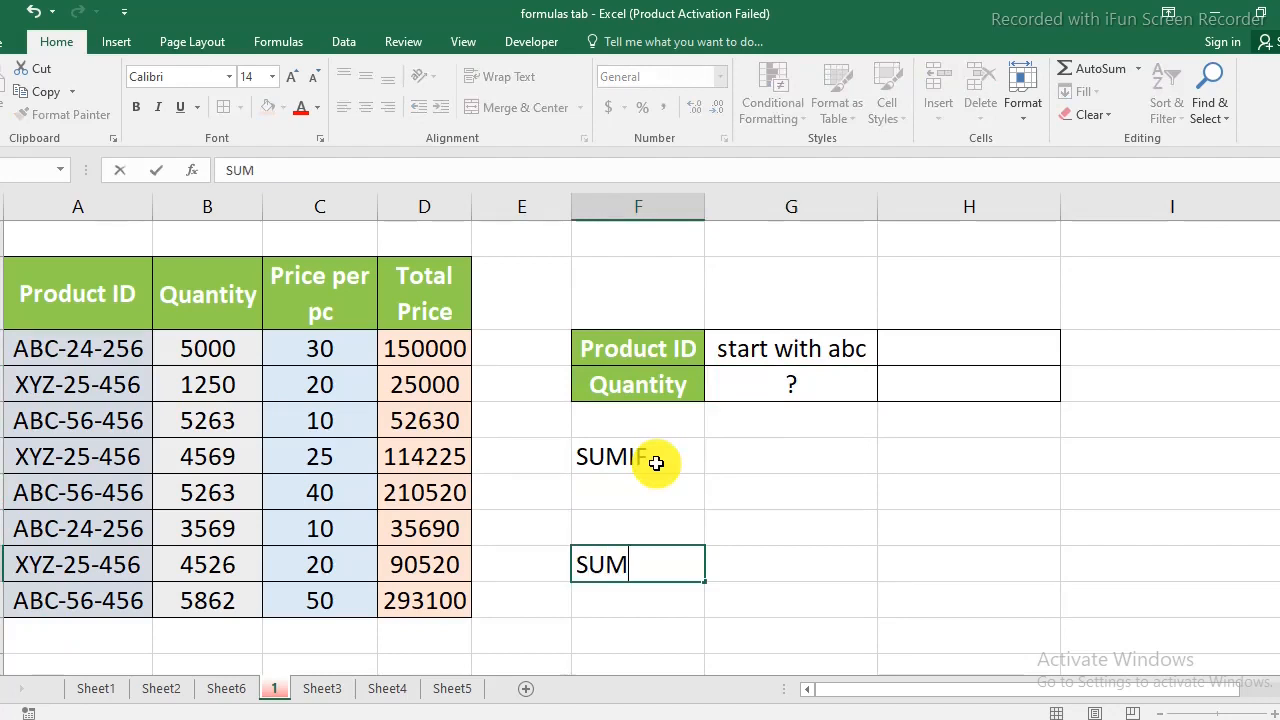
text(PRODUCT)
key(Return)
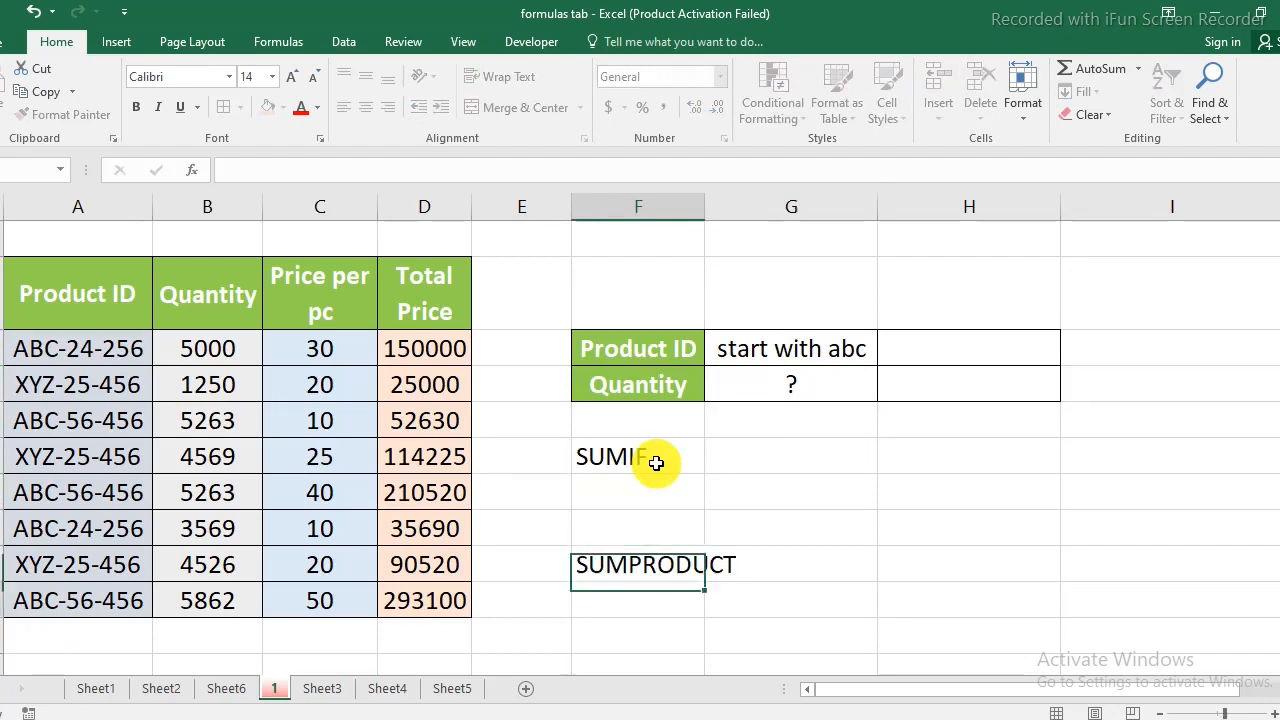
Step: Enter =SUMIF(A27:A34,G27,B27:B34) below the SUMIF label and check its result
click(676, 492)
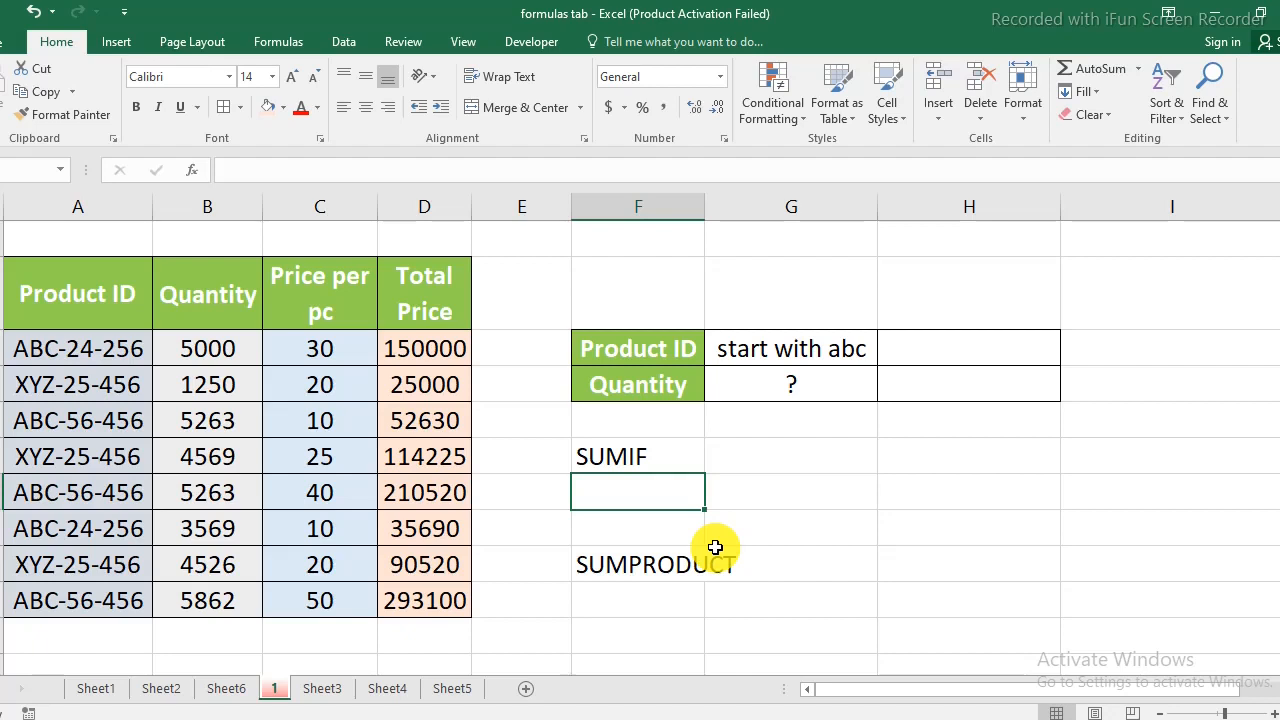
text(=SUMI)
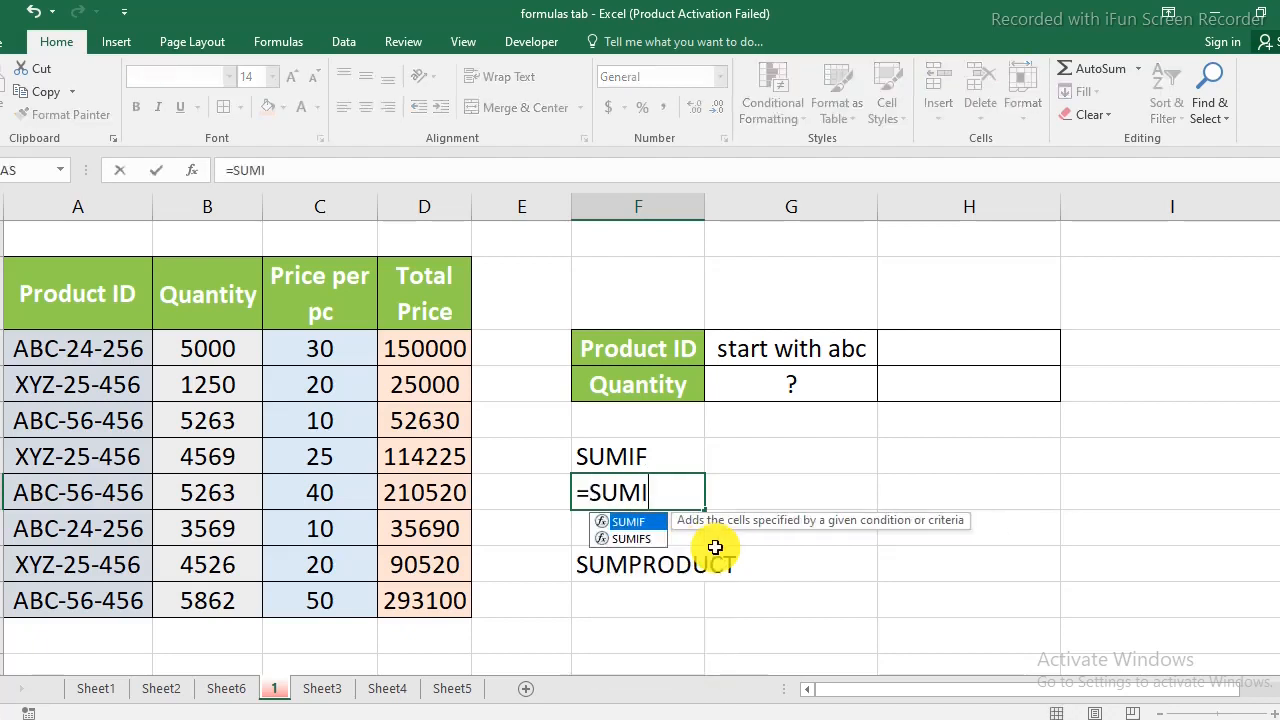
text(F()
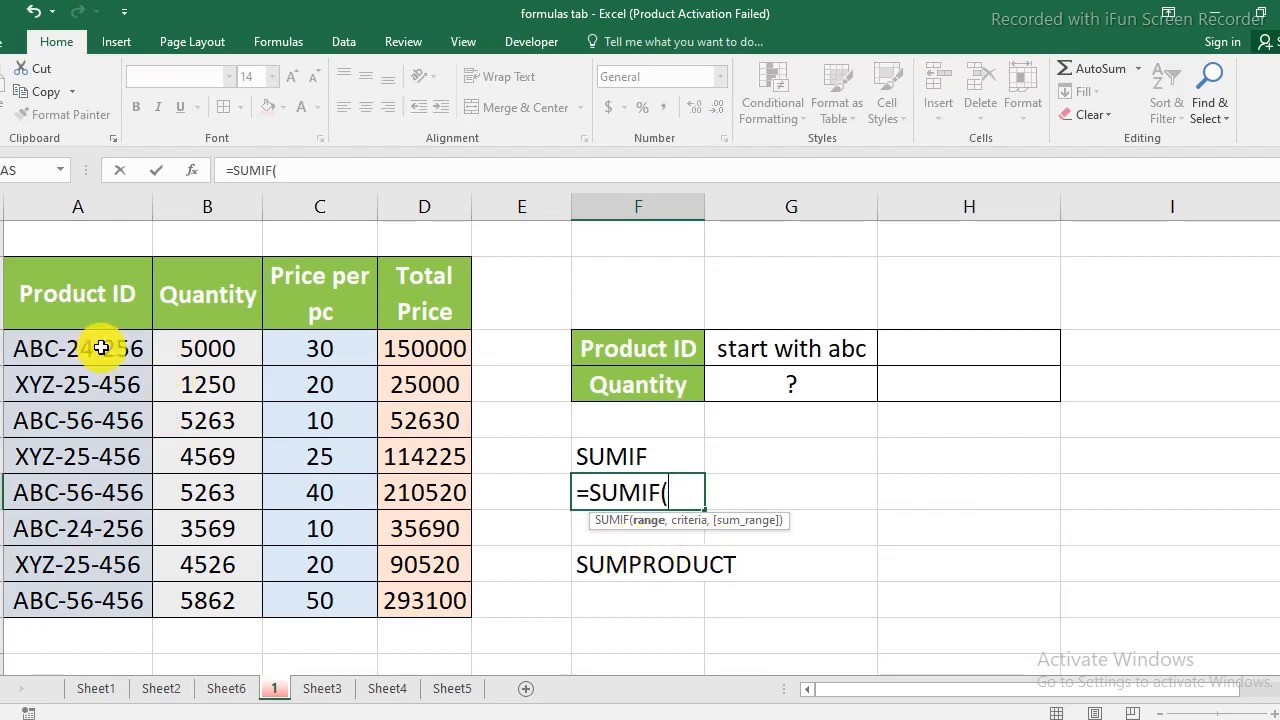
drag(103, 345, 101, 607)
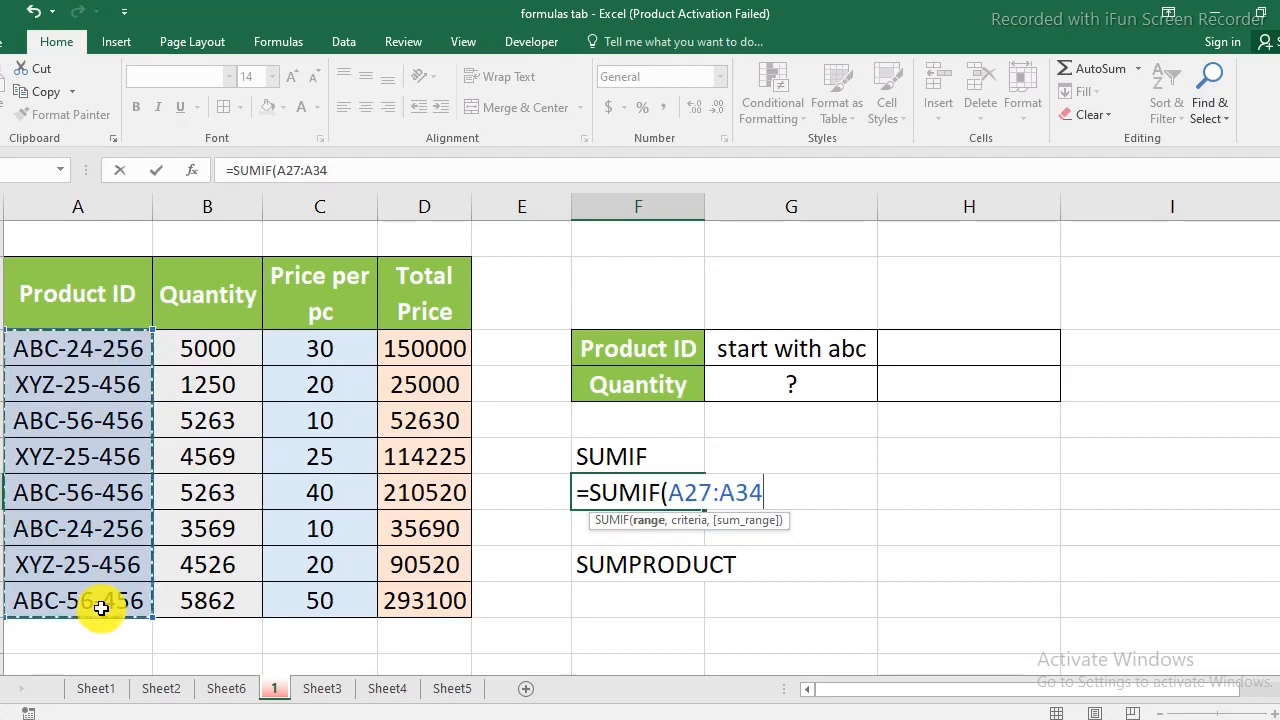
text(,)
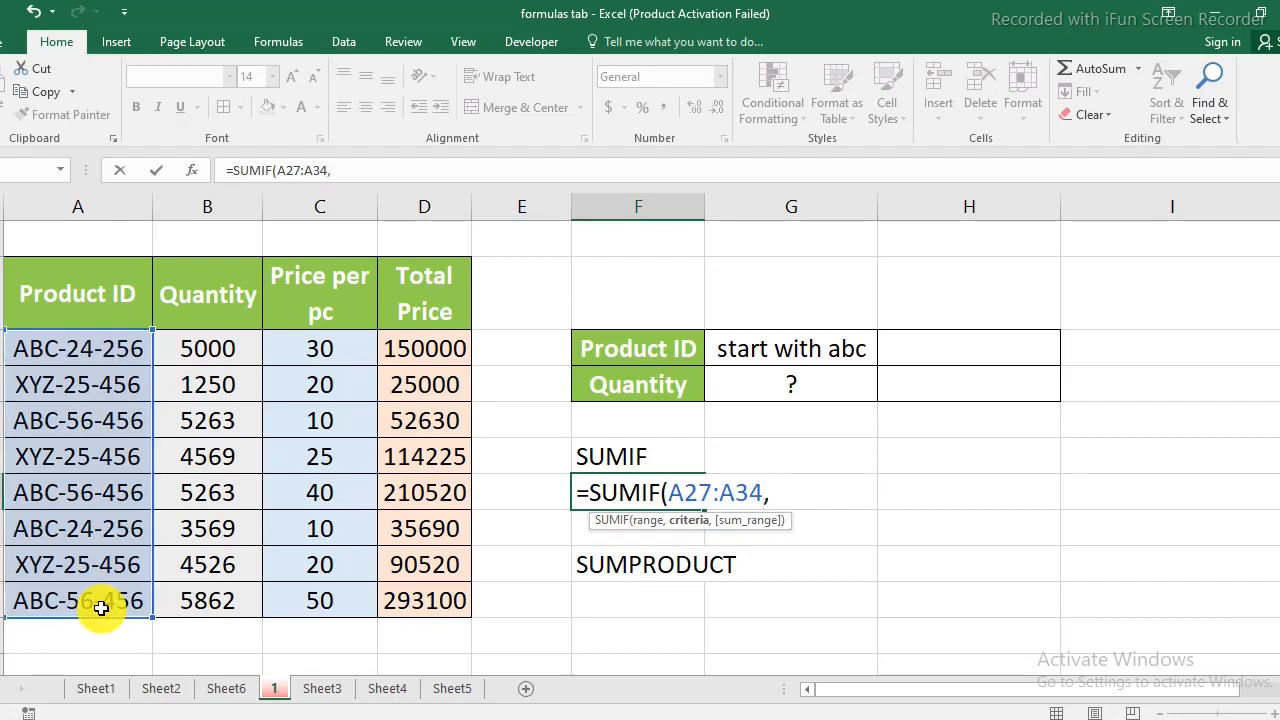
click(791, 350)
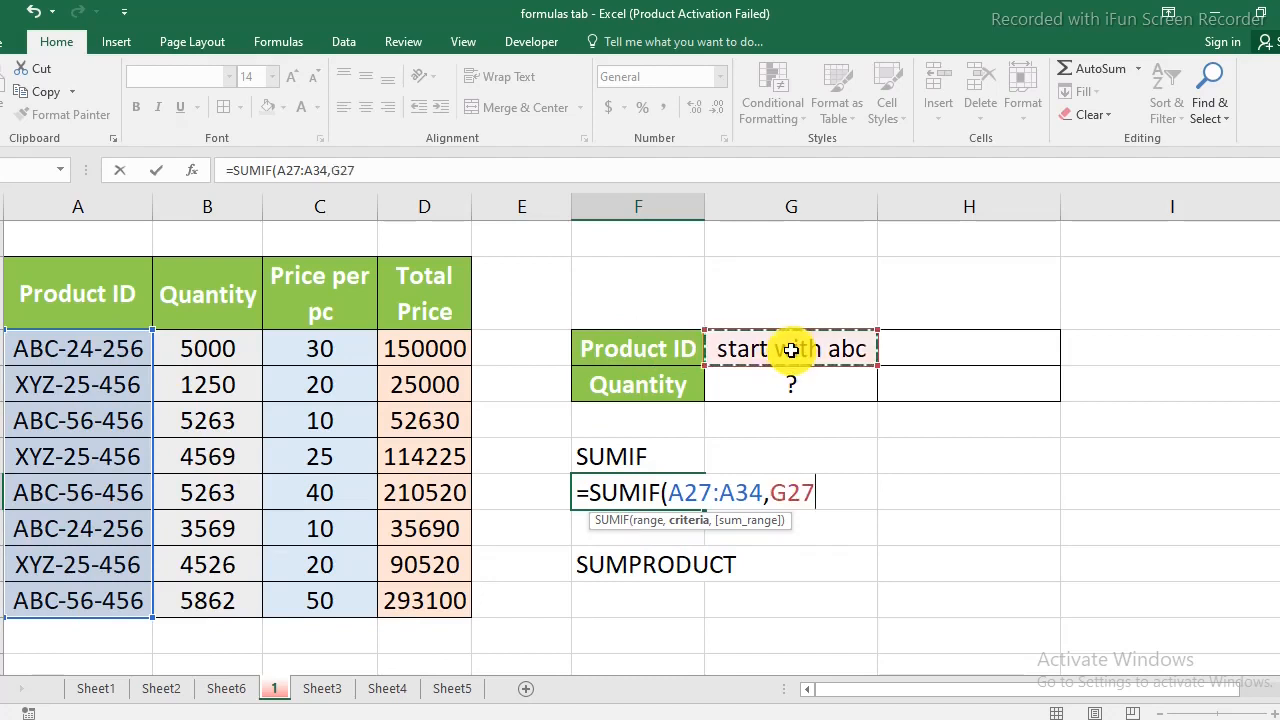
text(,)
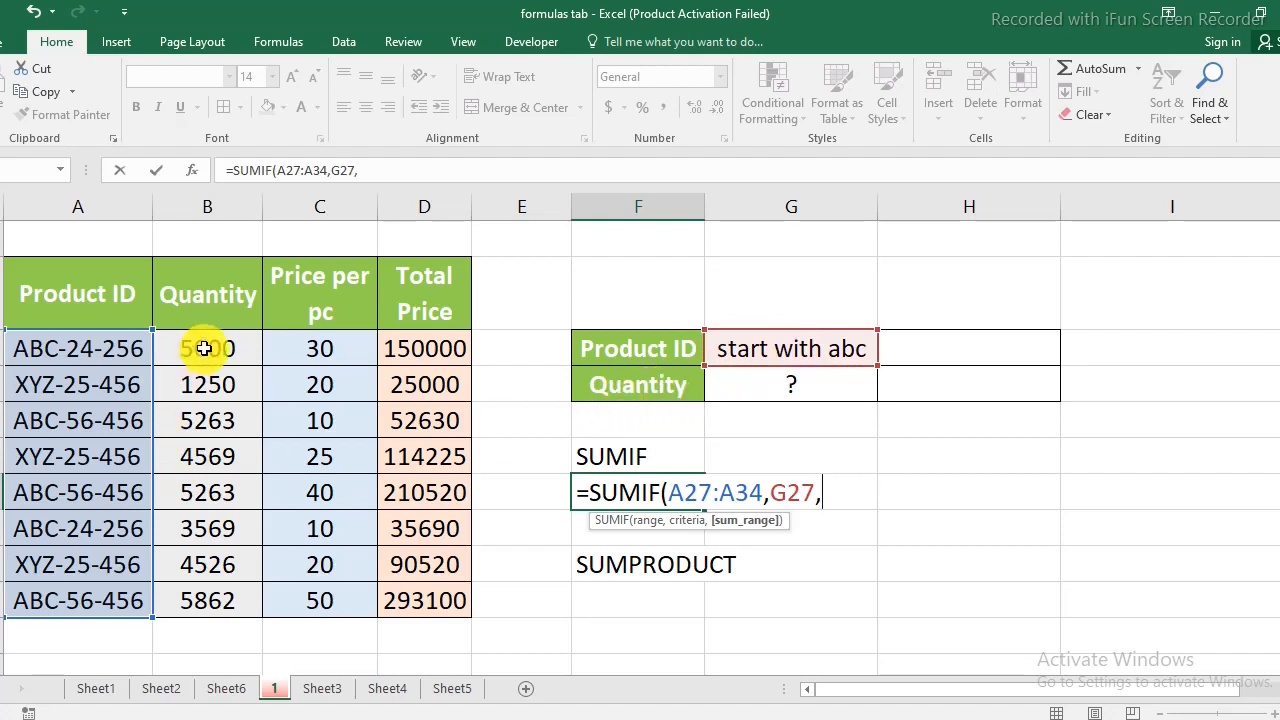
drag(190, 346, 192, 600)
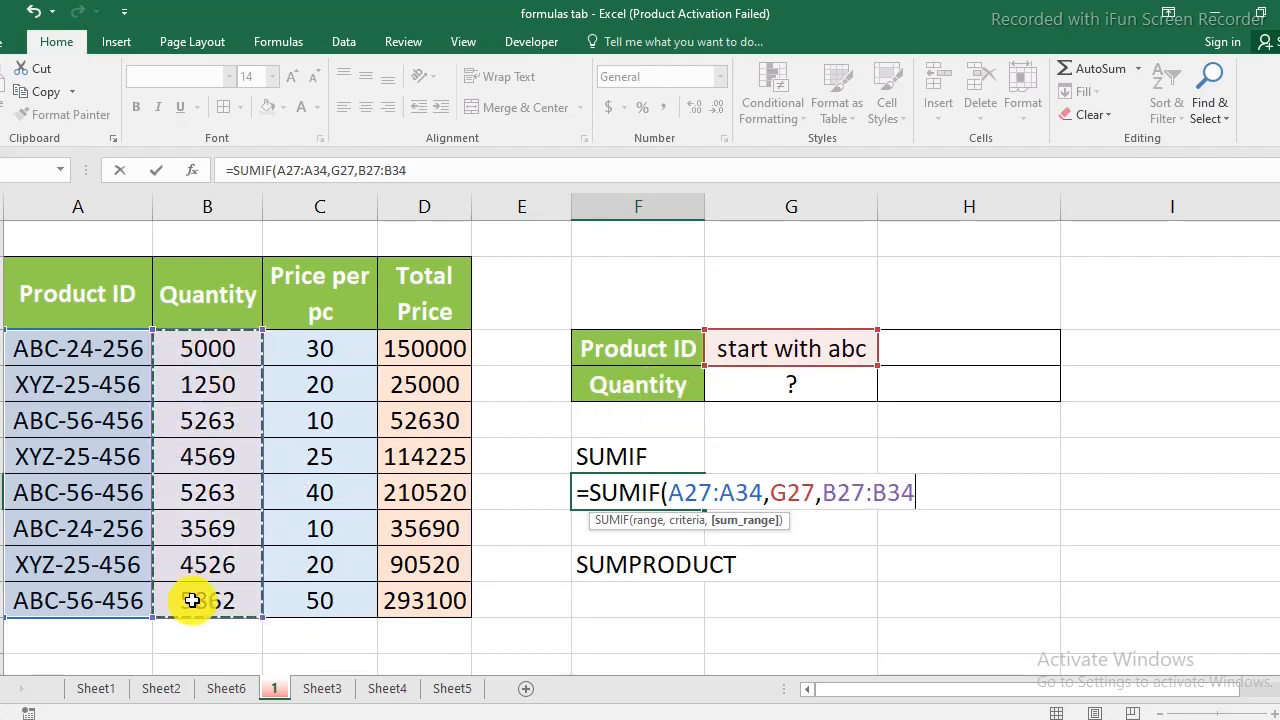
text())
key(Return)
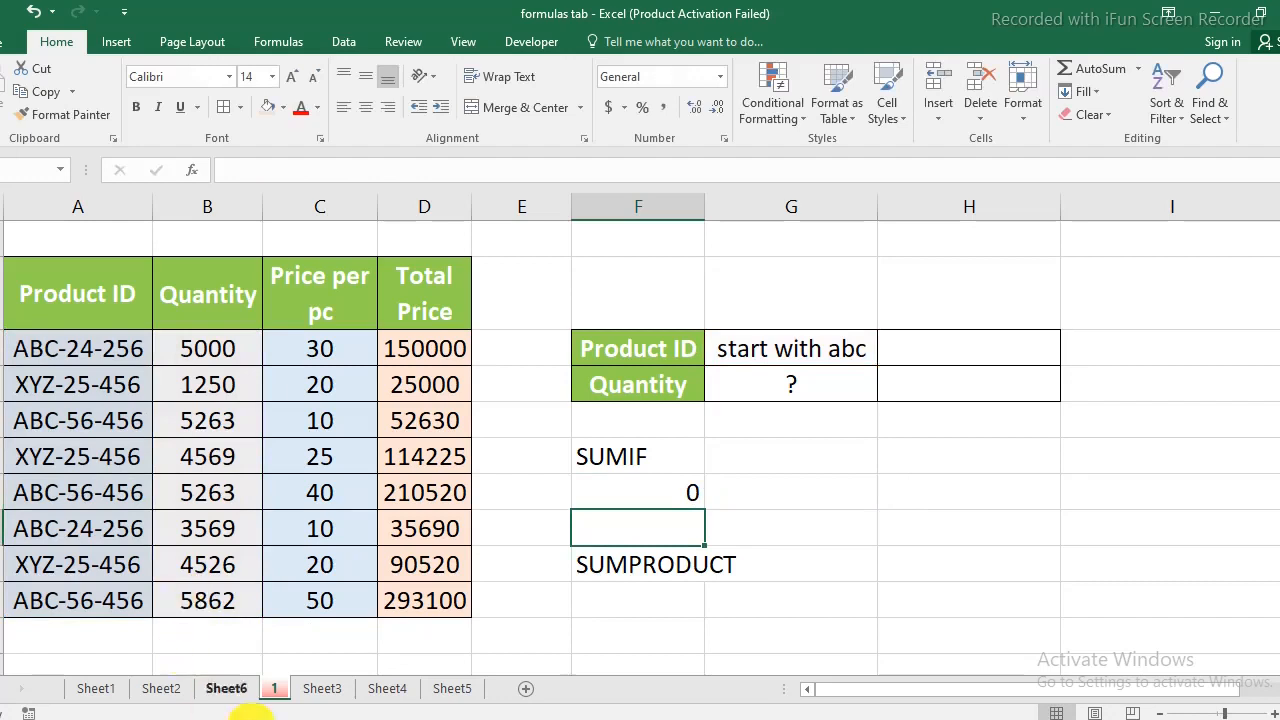
click(673, 493)
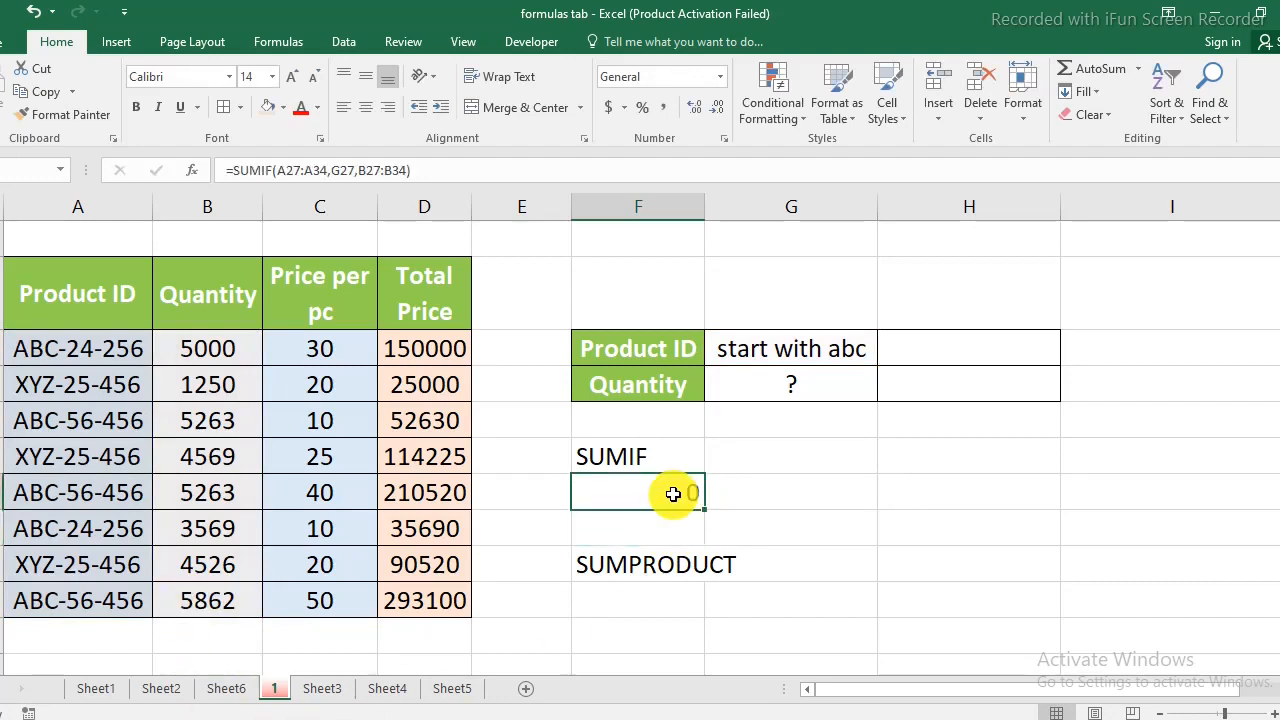
Step: Replace the Product ID criterion in G27 with the wildcard ABC* and check the SUMIF result
click(766, 343)
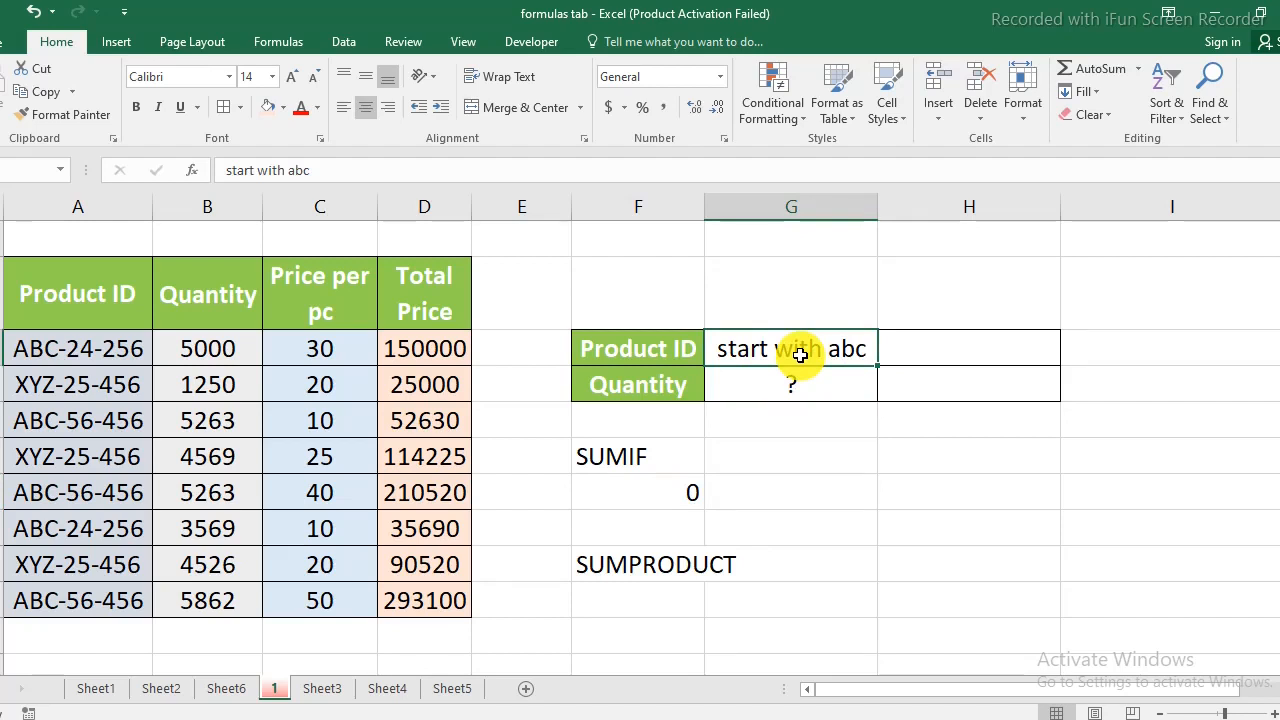
text(ABC)
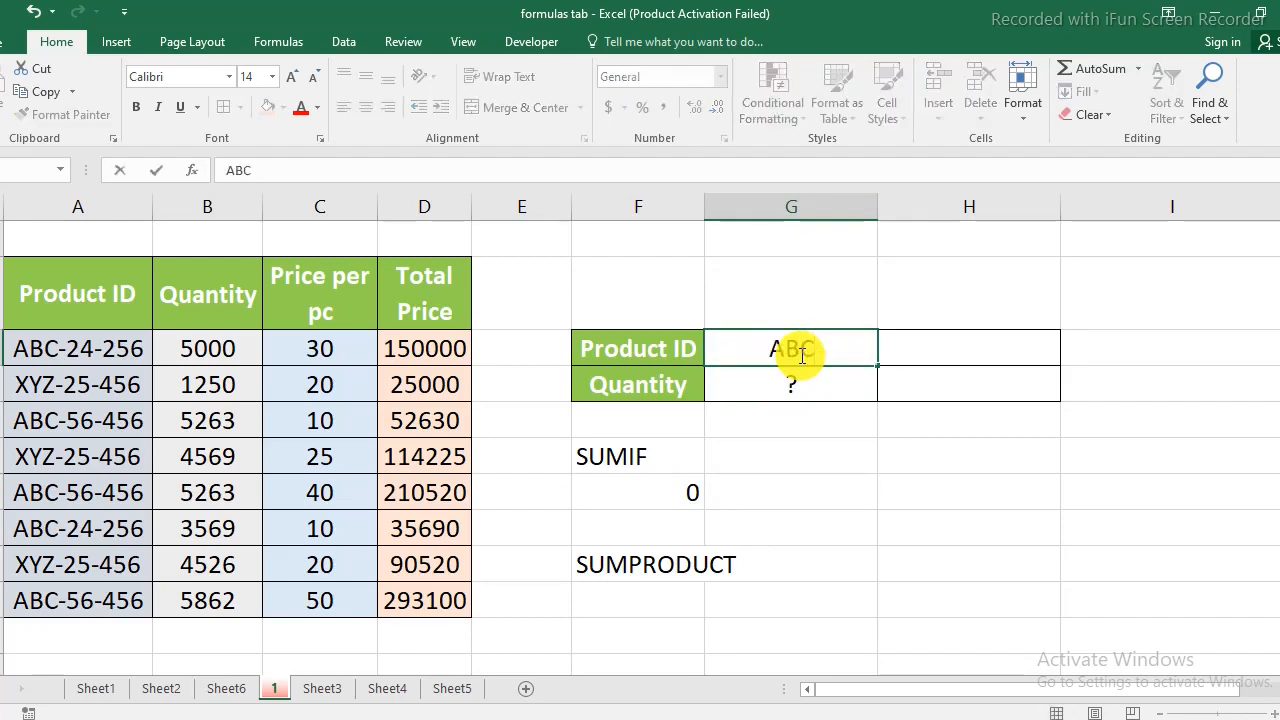
text(*)
key(Return)
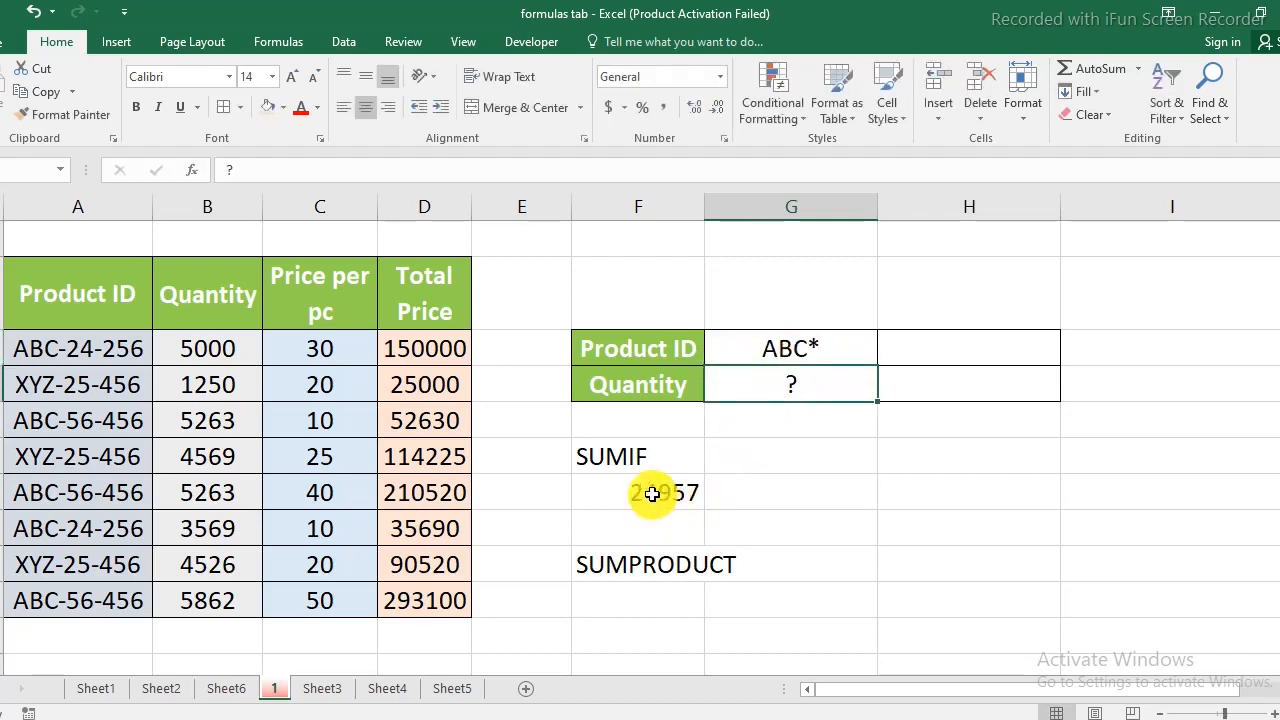
click(652, 494)
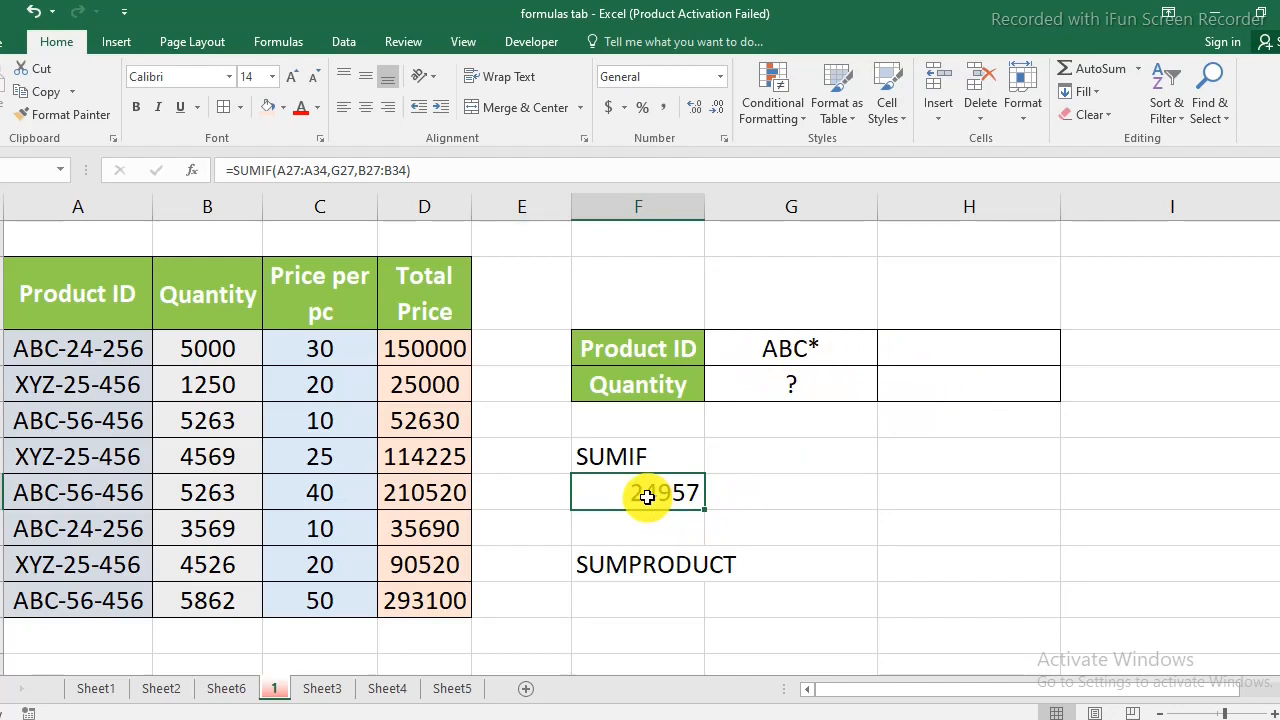
Step: Enter =SUMPRODUCT((A27:A34=H27)*B27:B34) in F34 below the SUMPRODUCT label
click(676, 600)
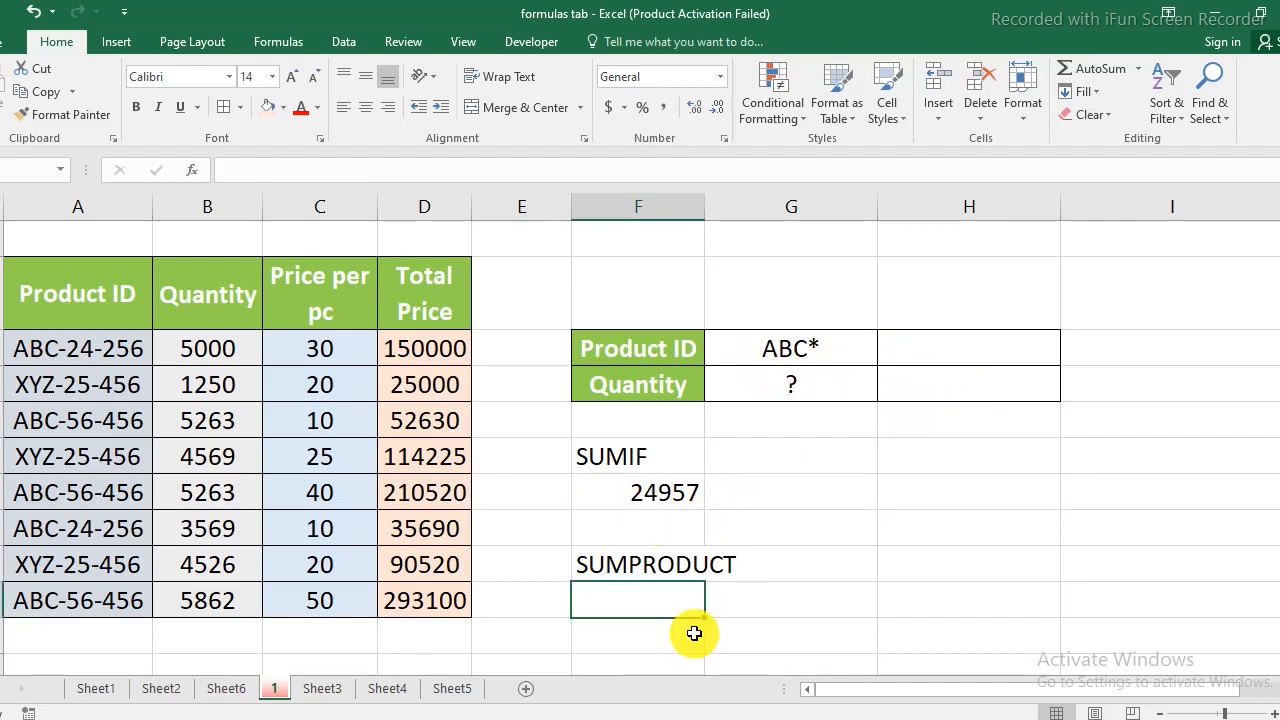
text(=SUM)
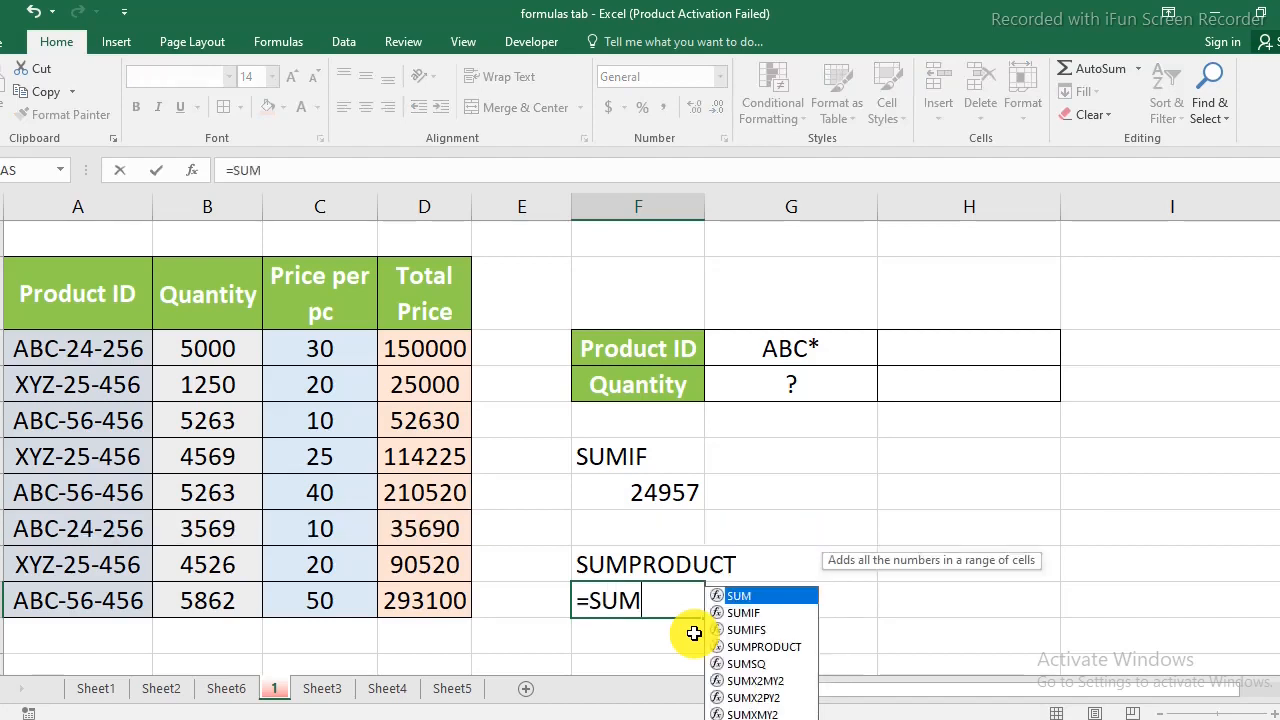
text(P)
double_click(692, 635)
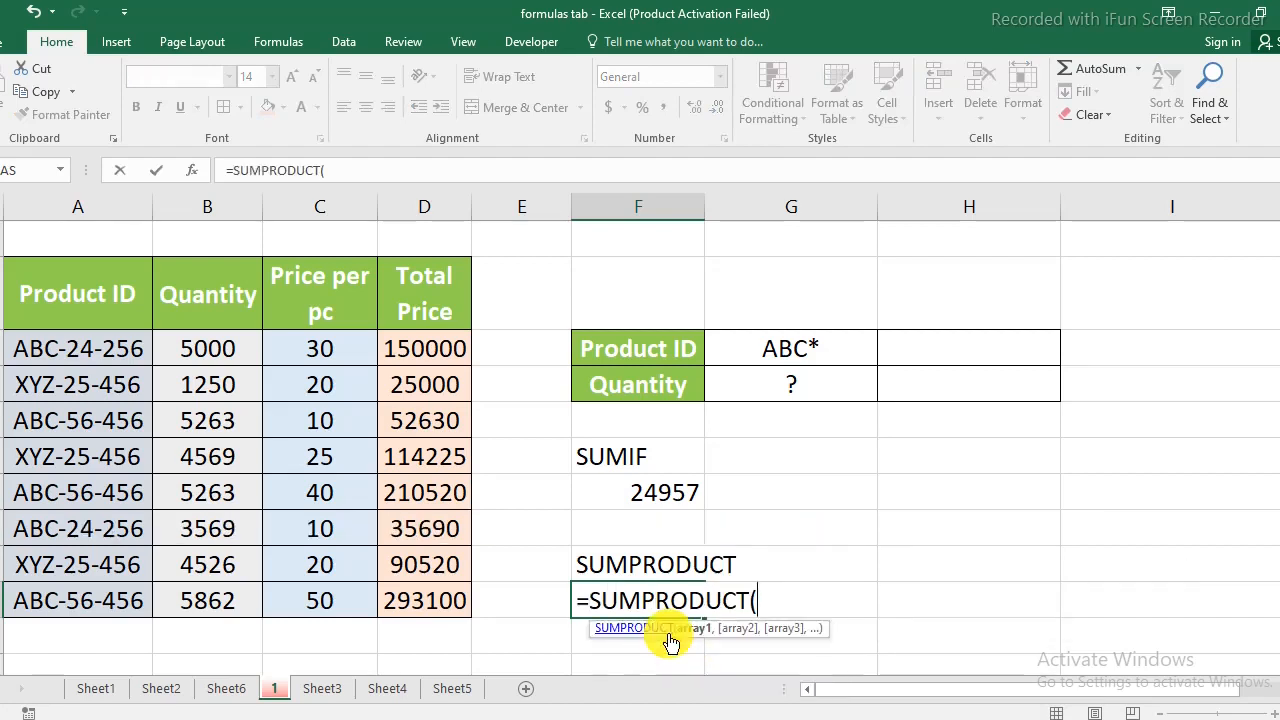
text(()
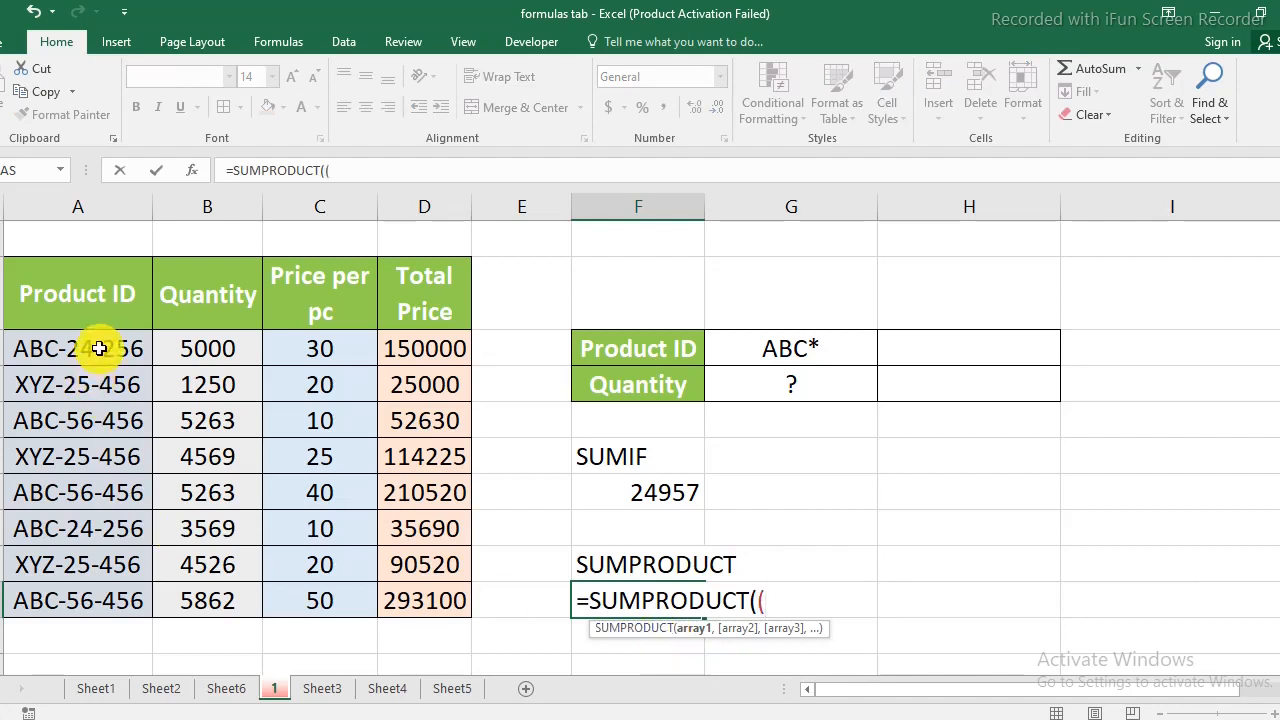
drag(100, 348, 97, 598)
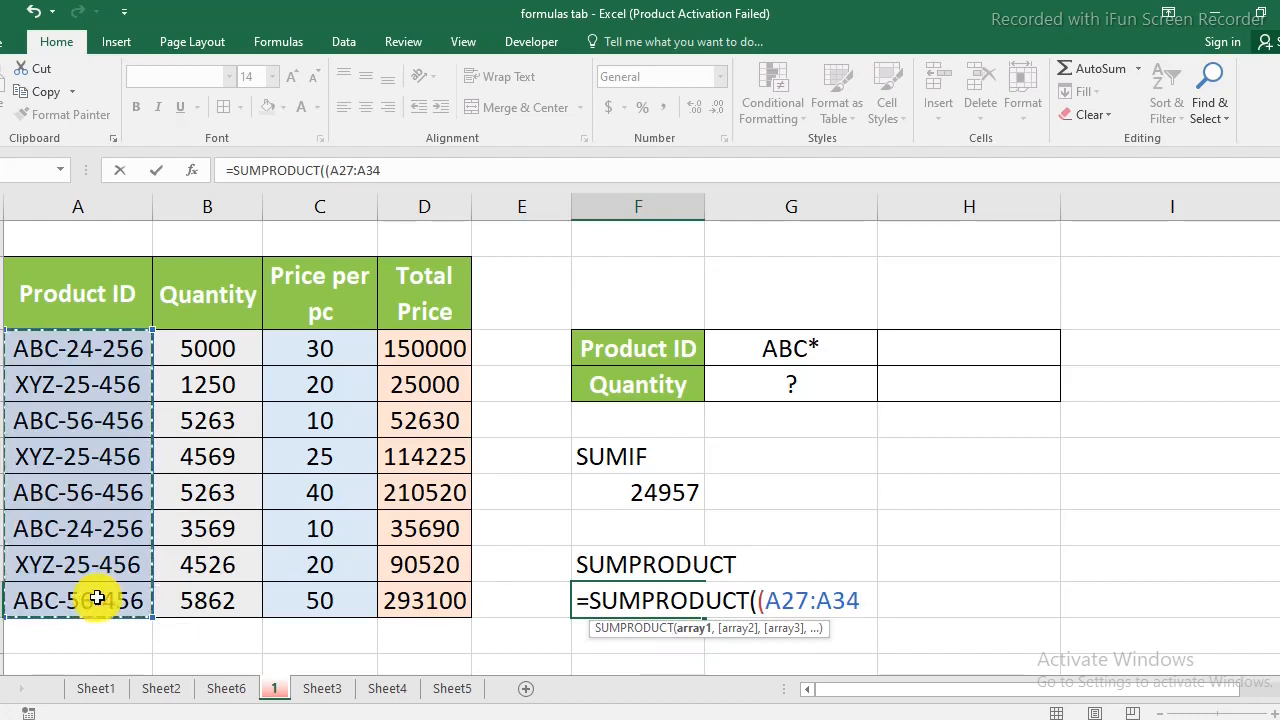
text(=)
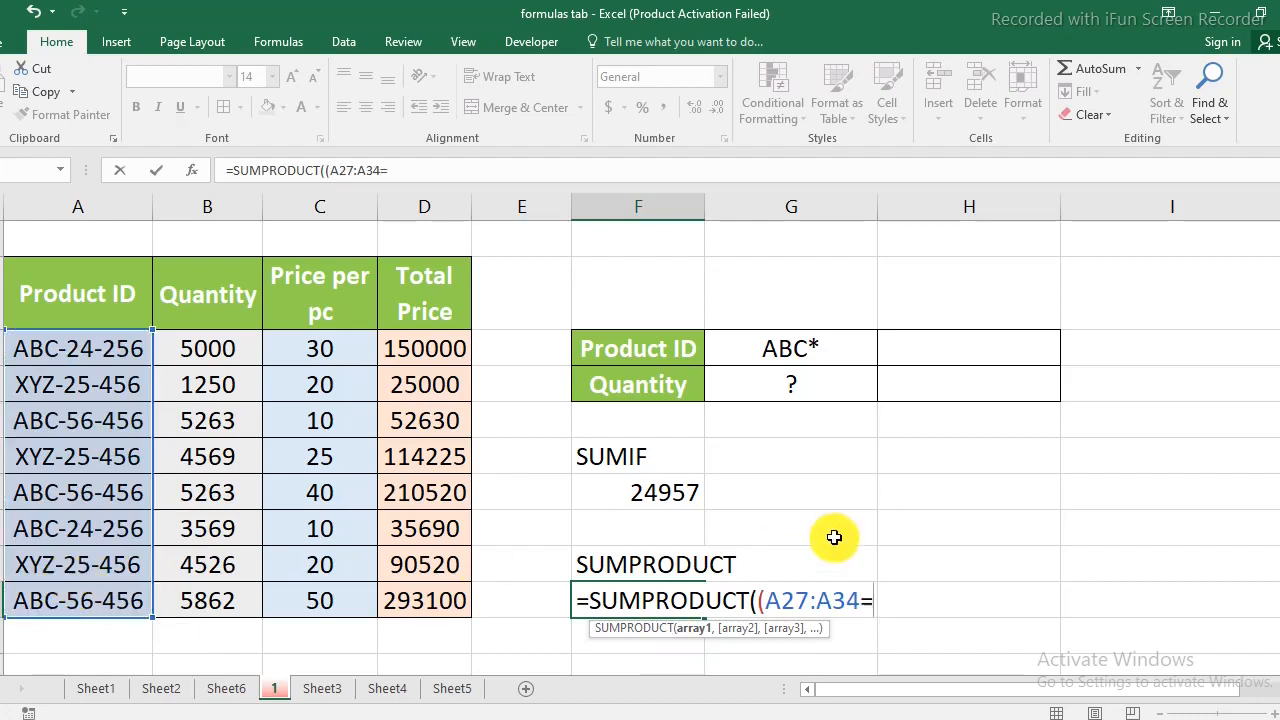
click(920, 352)
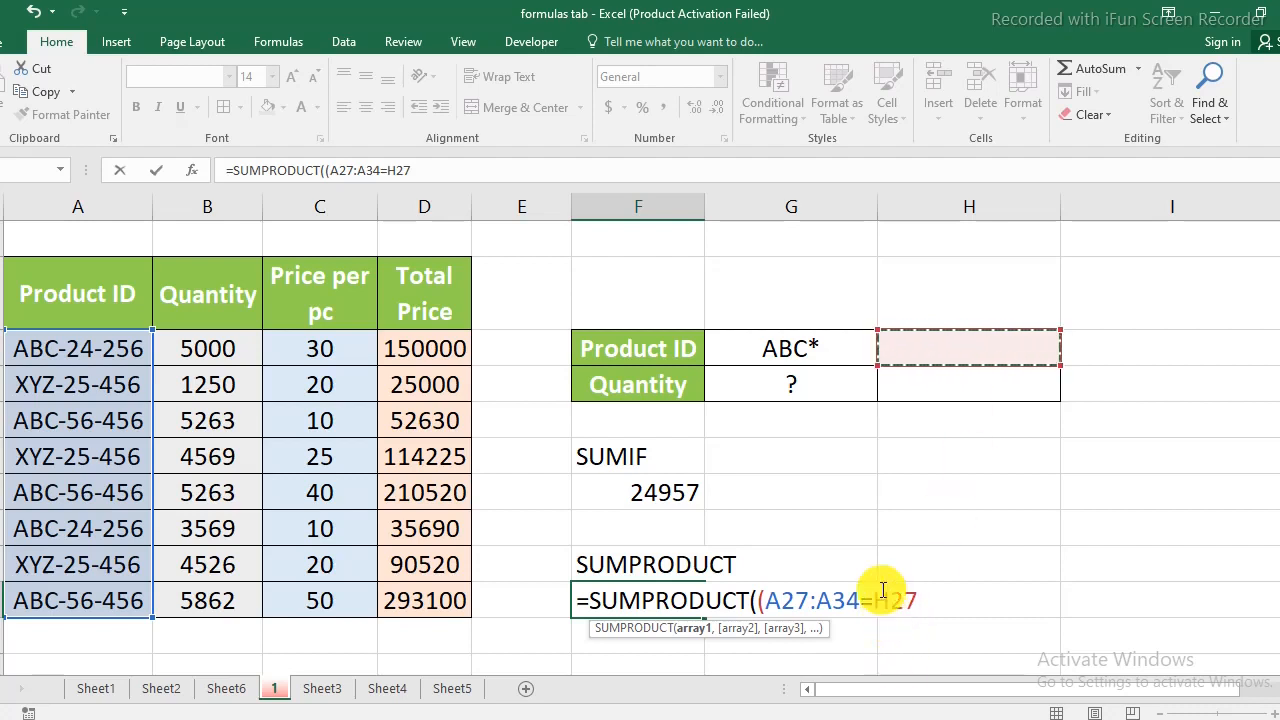
text())
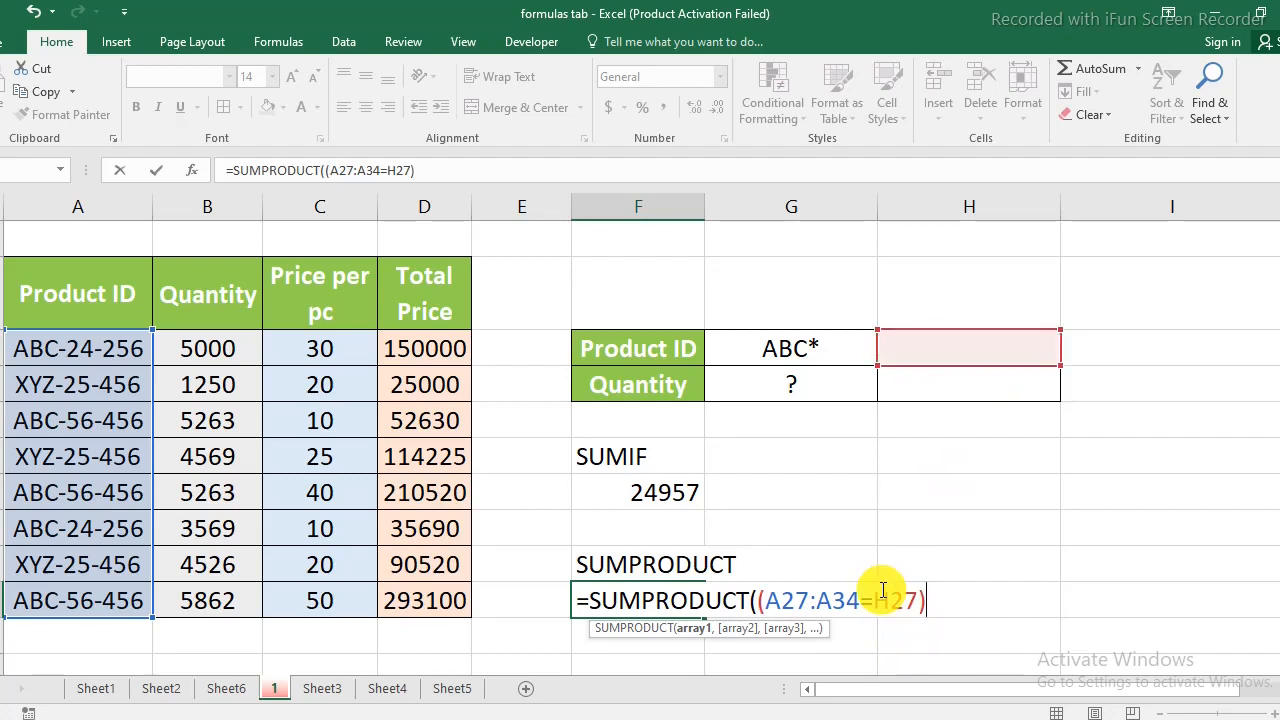
text(*)
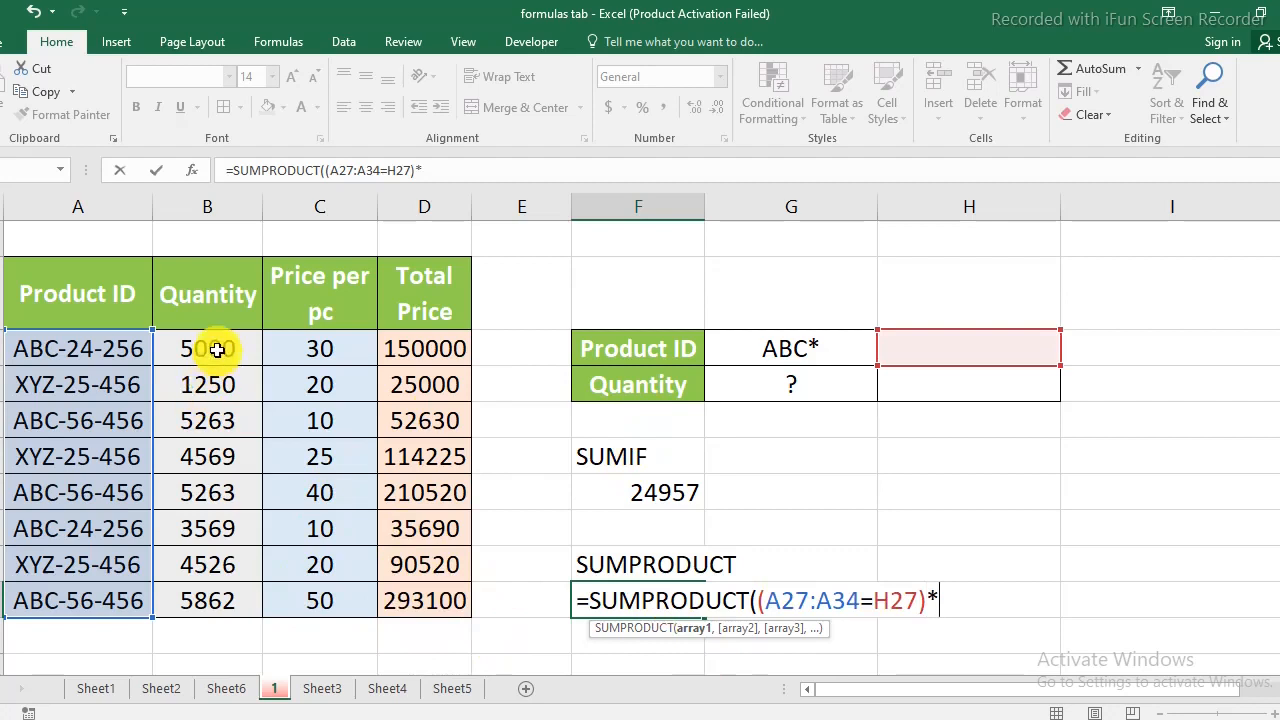
drag(217, 343, 217, 596)
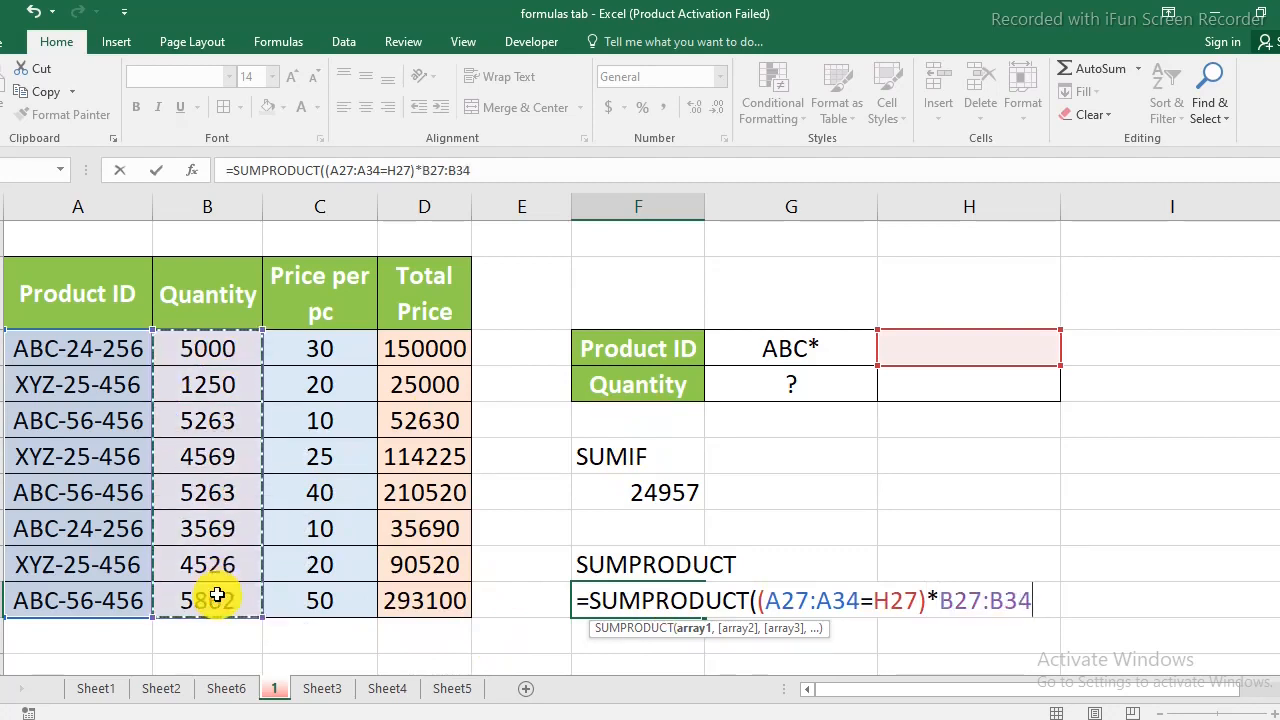
text())
key(Return)
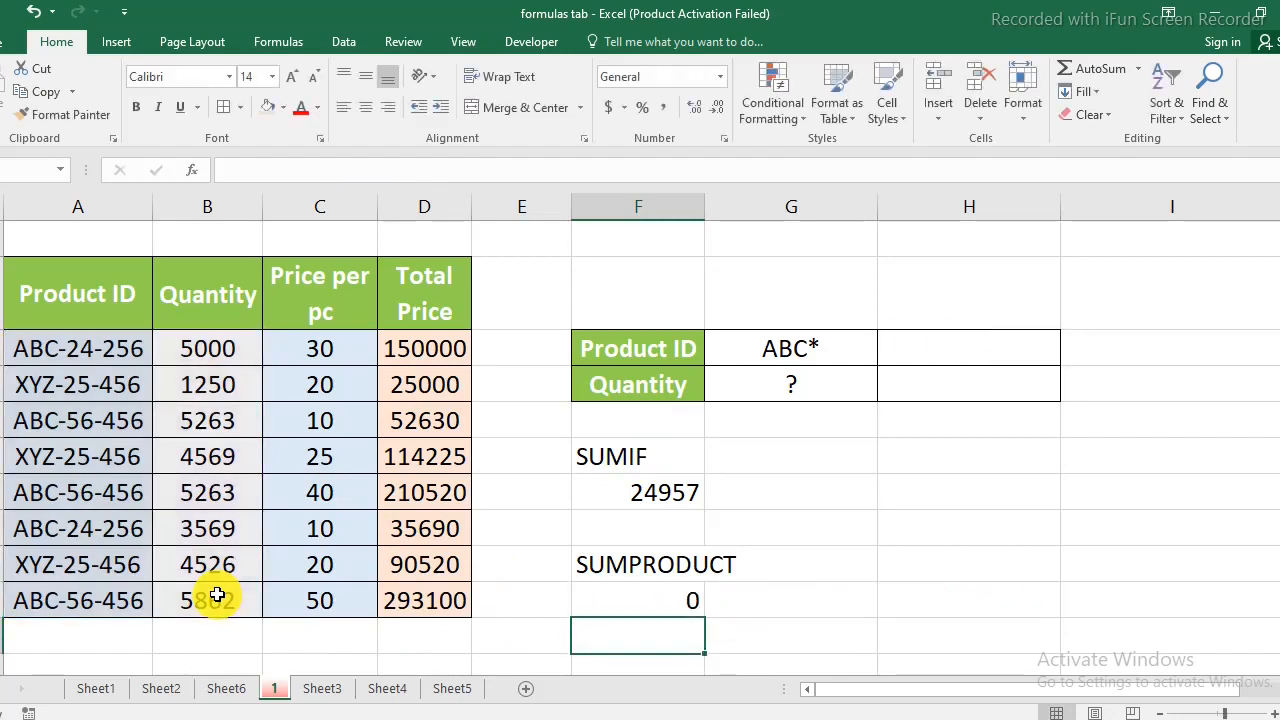
Step: Copy the ABC* criterion from G27 into H27 and check the SUMPRODUCT result in F34
click(674, 604)
click(956, 349)
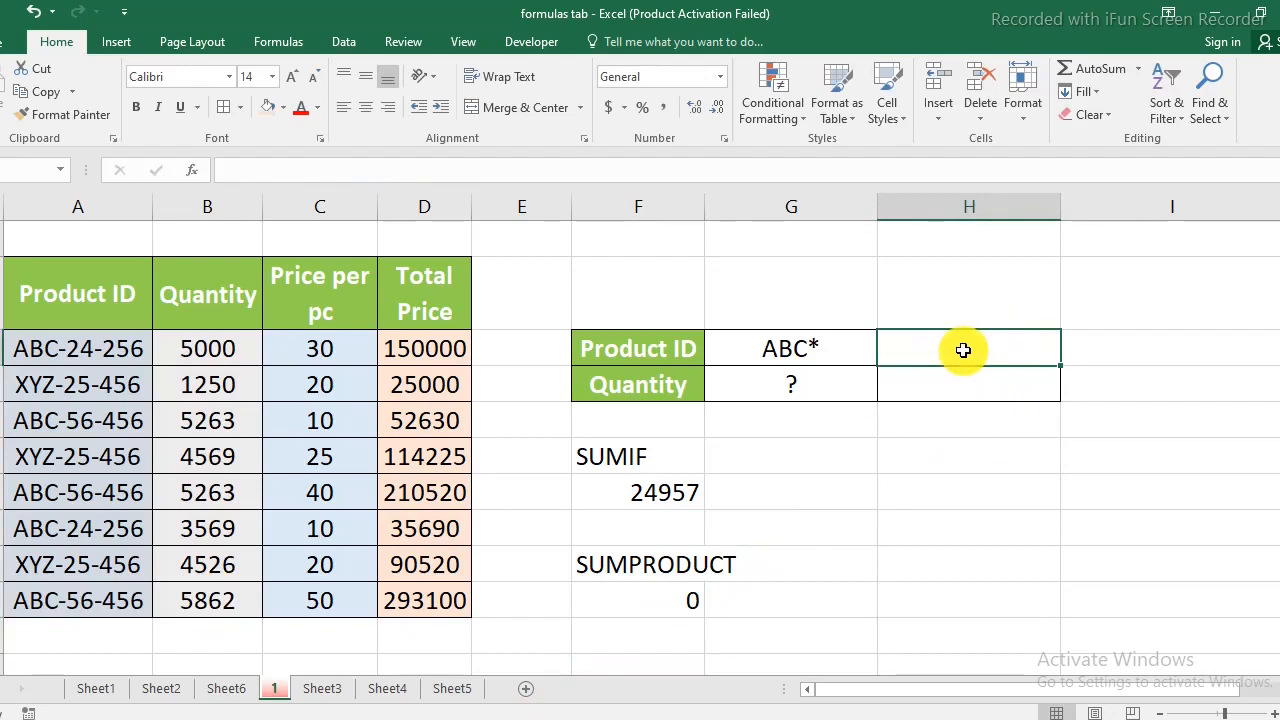
click(784, 347)
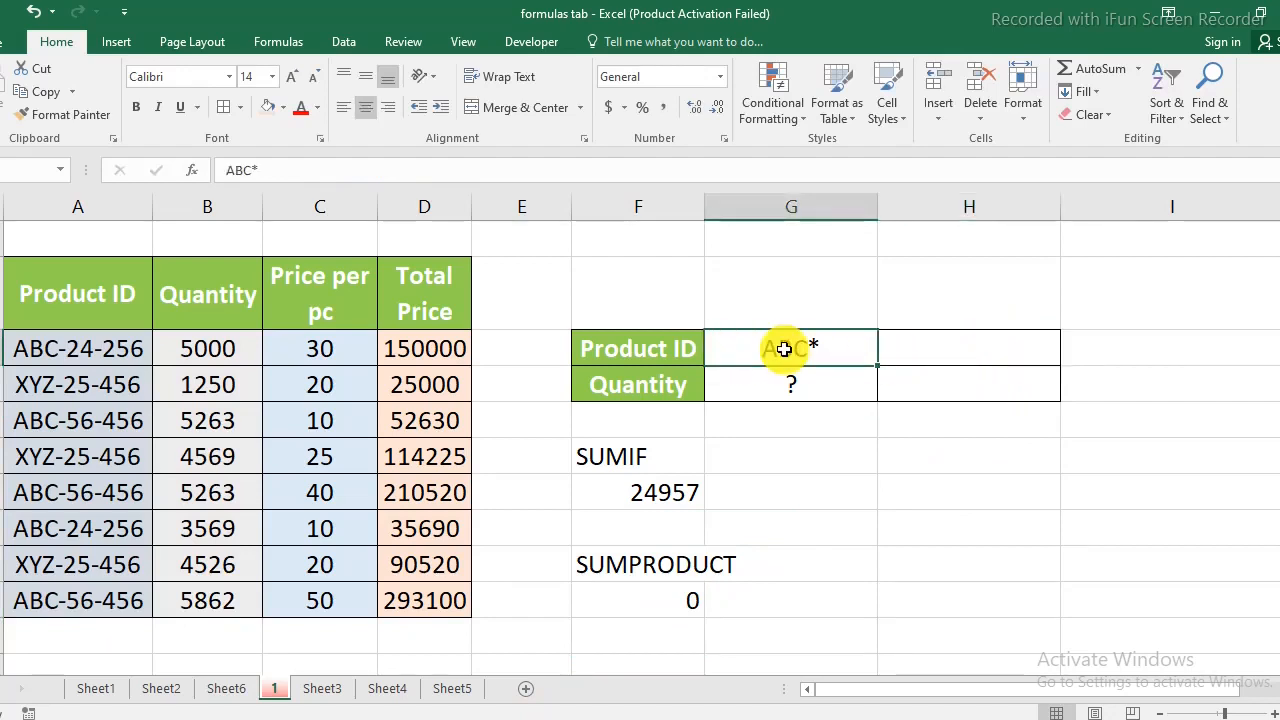
key(ctrl+c)
click(960, 359)
key(ctrl+v)
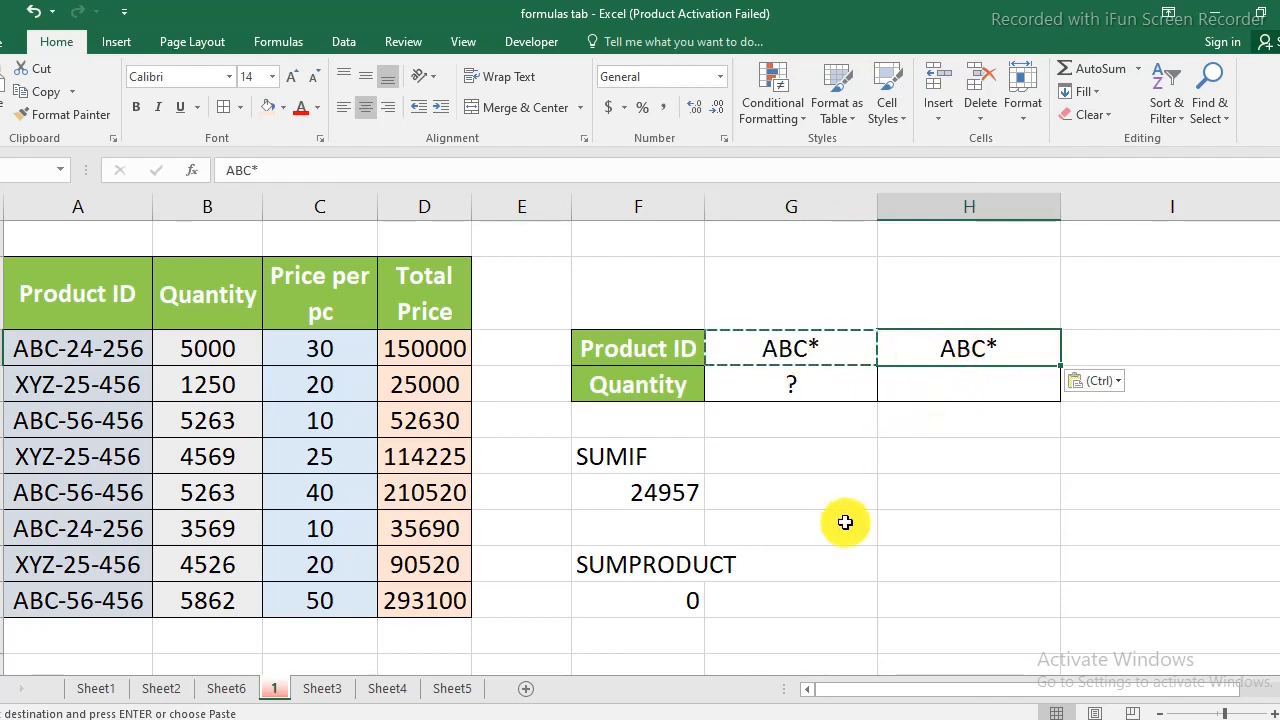
click(668, 606)
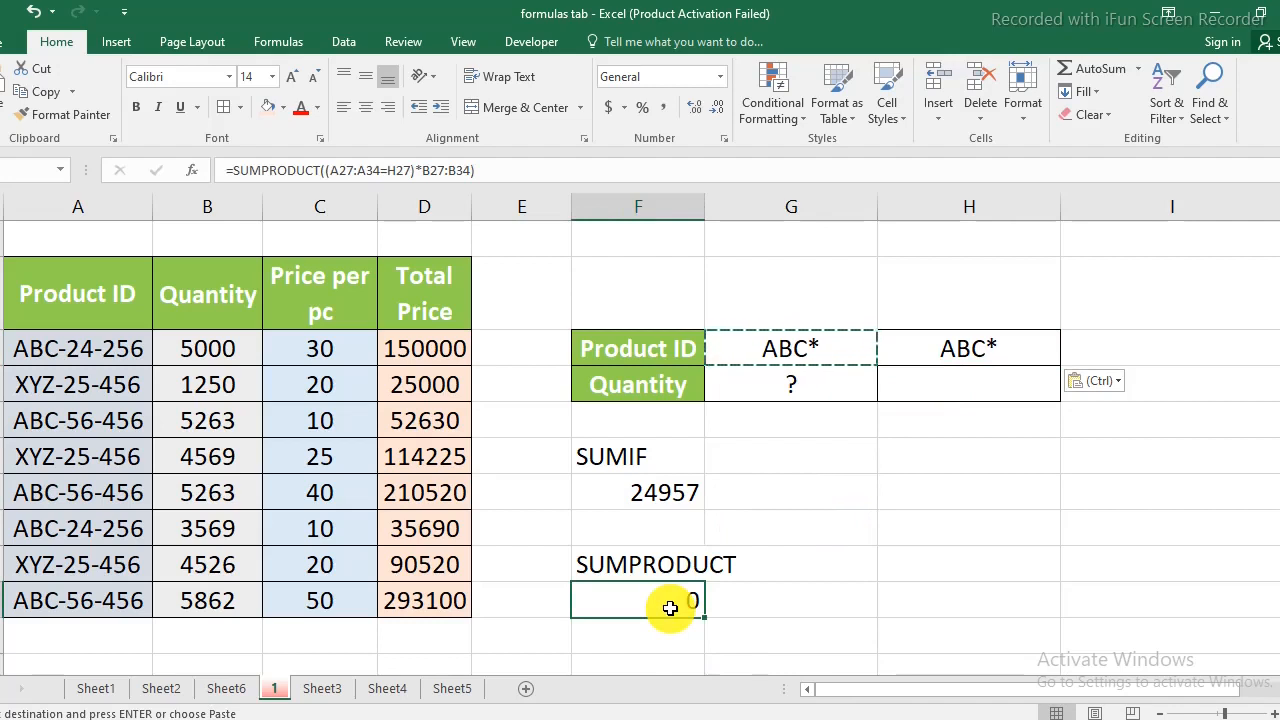
Step: Display the SUMIF formula in F31 as text by adding a space before its equals sign
click(648, 491)
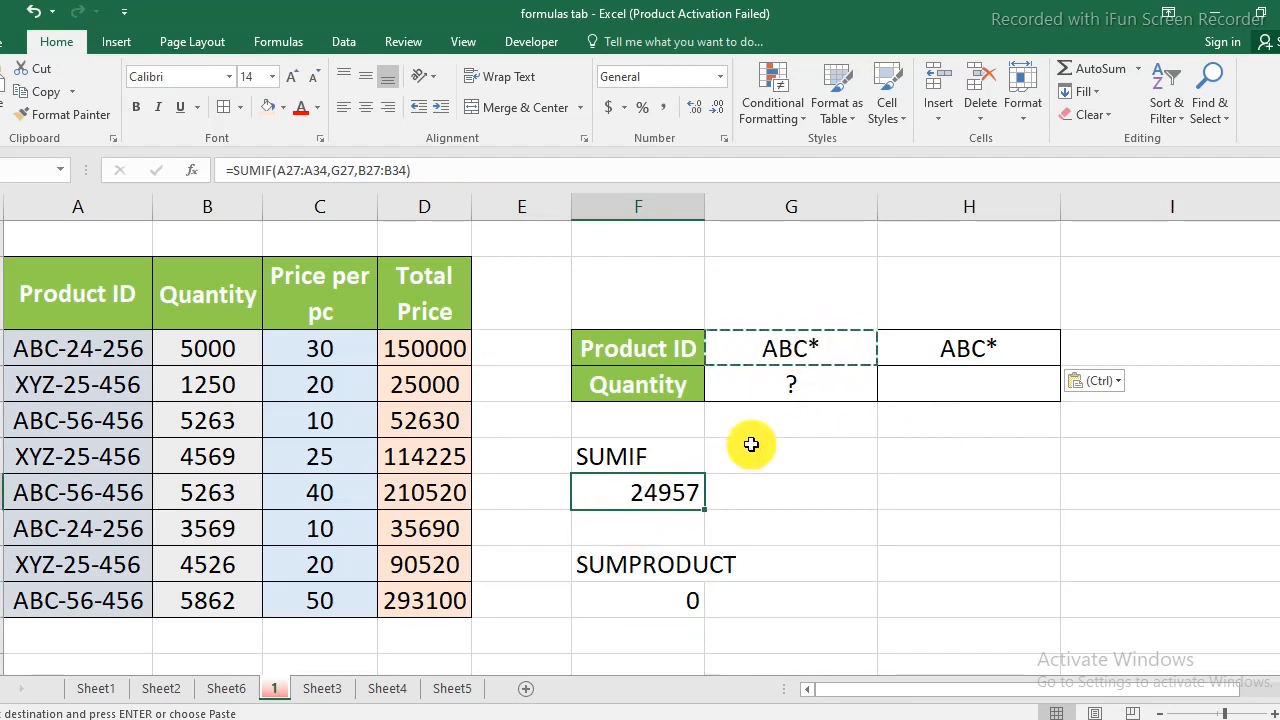
double_click(608, 490)
key(Escape)
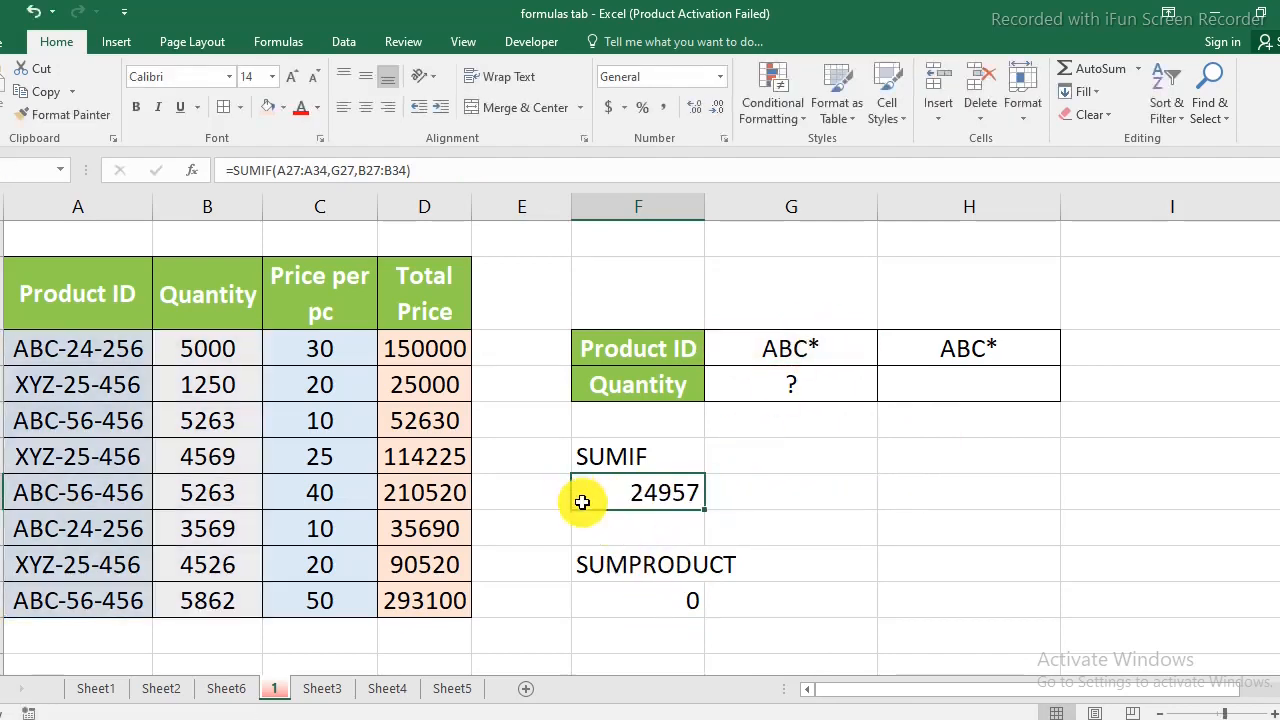
double_click(627, 495)
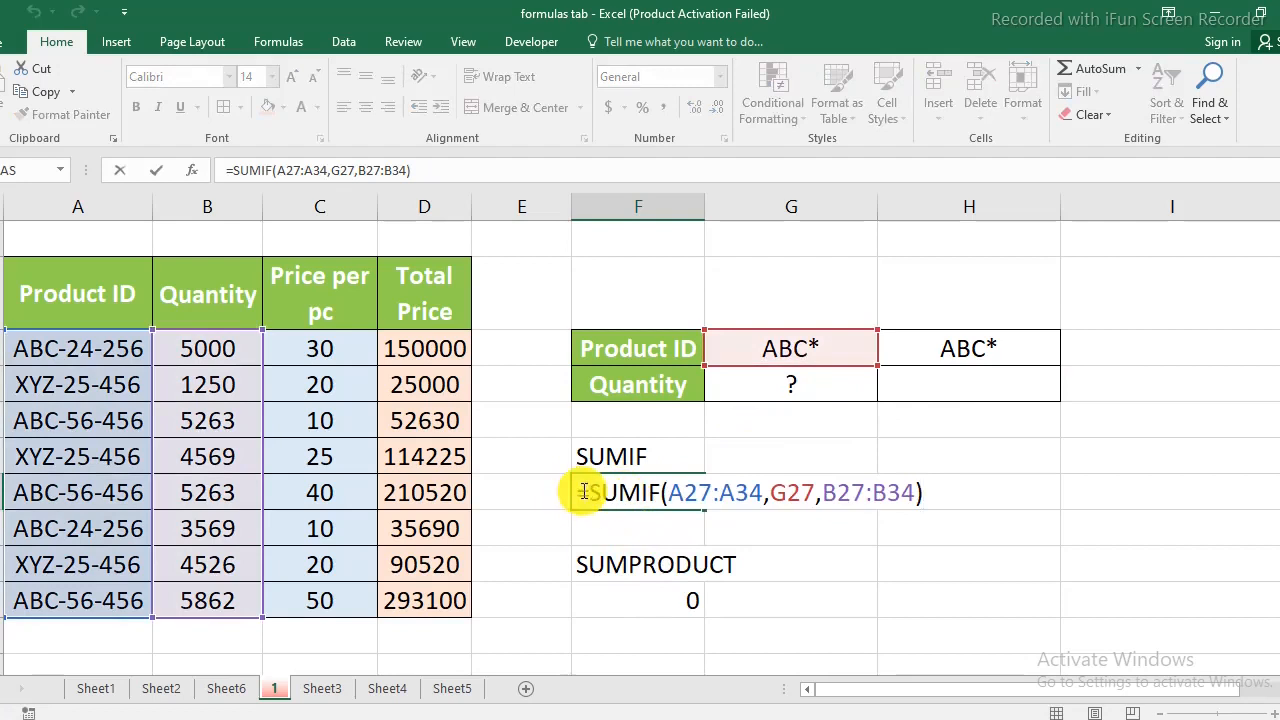
click(581, 490)
key(Return)
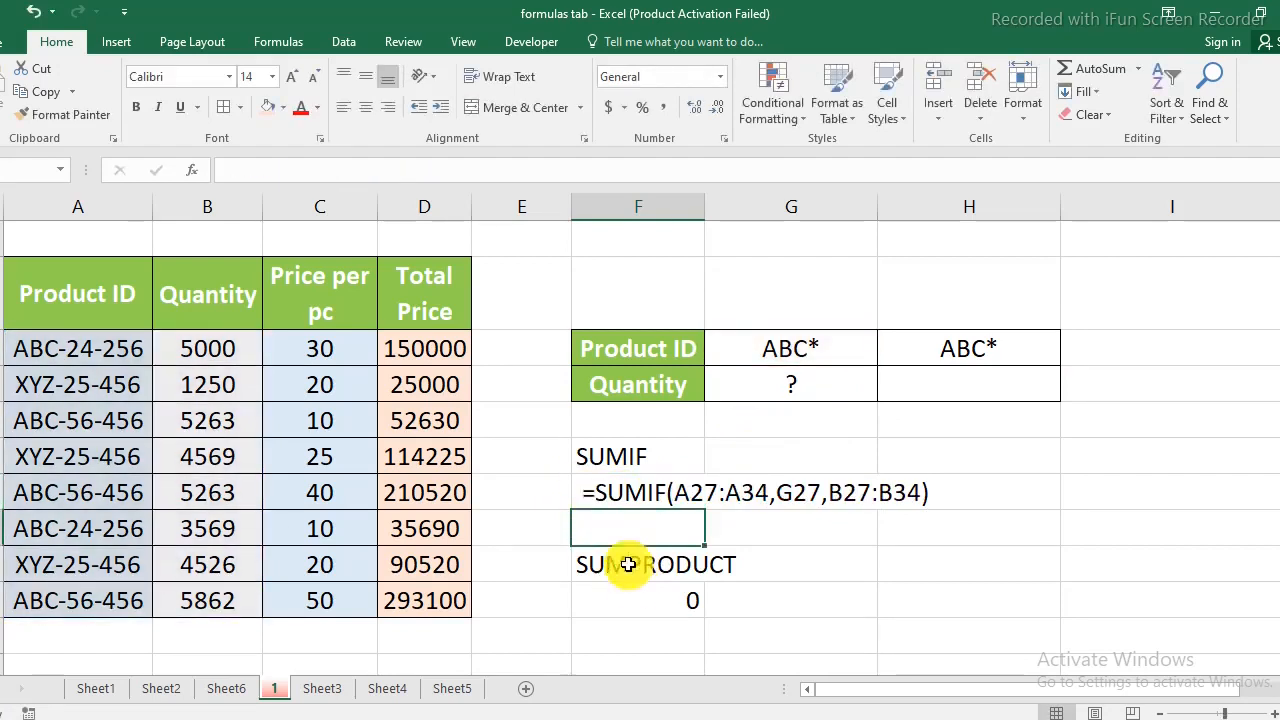
Step: Display the SUMPRODUCT formula in F34 as text with a leading space, and compare the criteria in G27 and H27
click(657, 601)
double_click(660, 606)
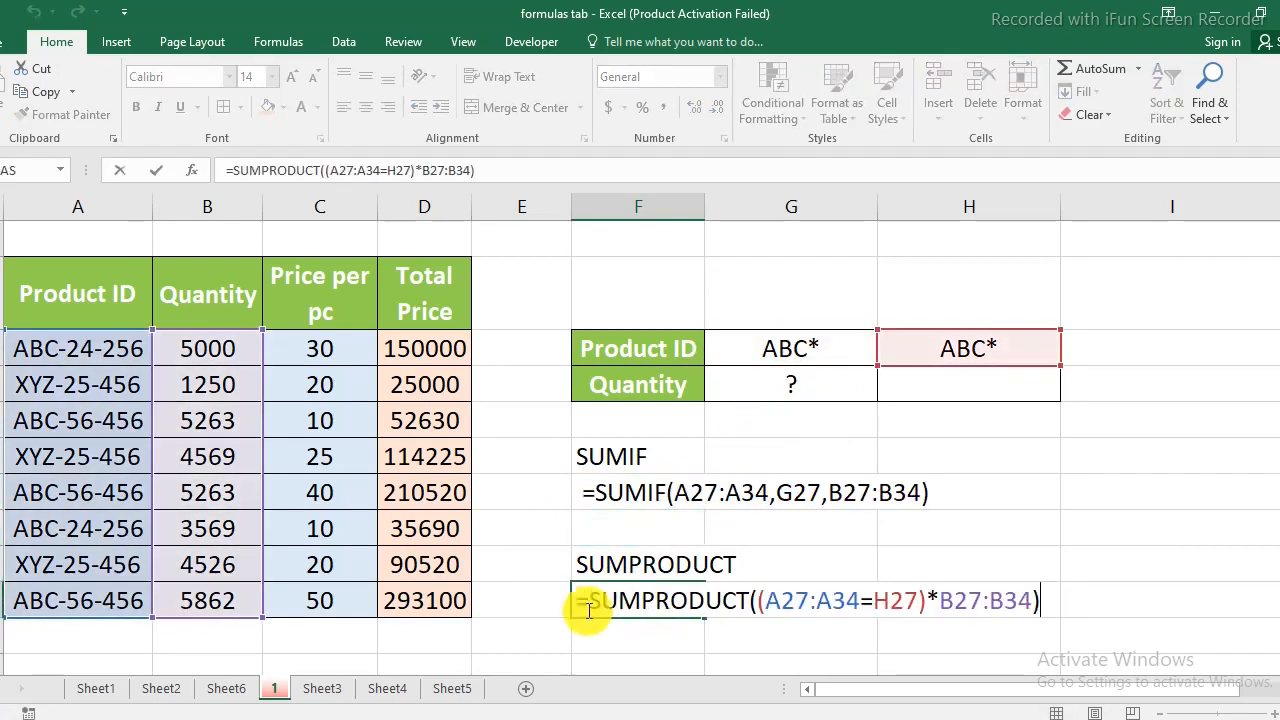
click(577, 600)
key(Return)
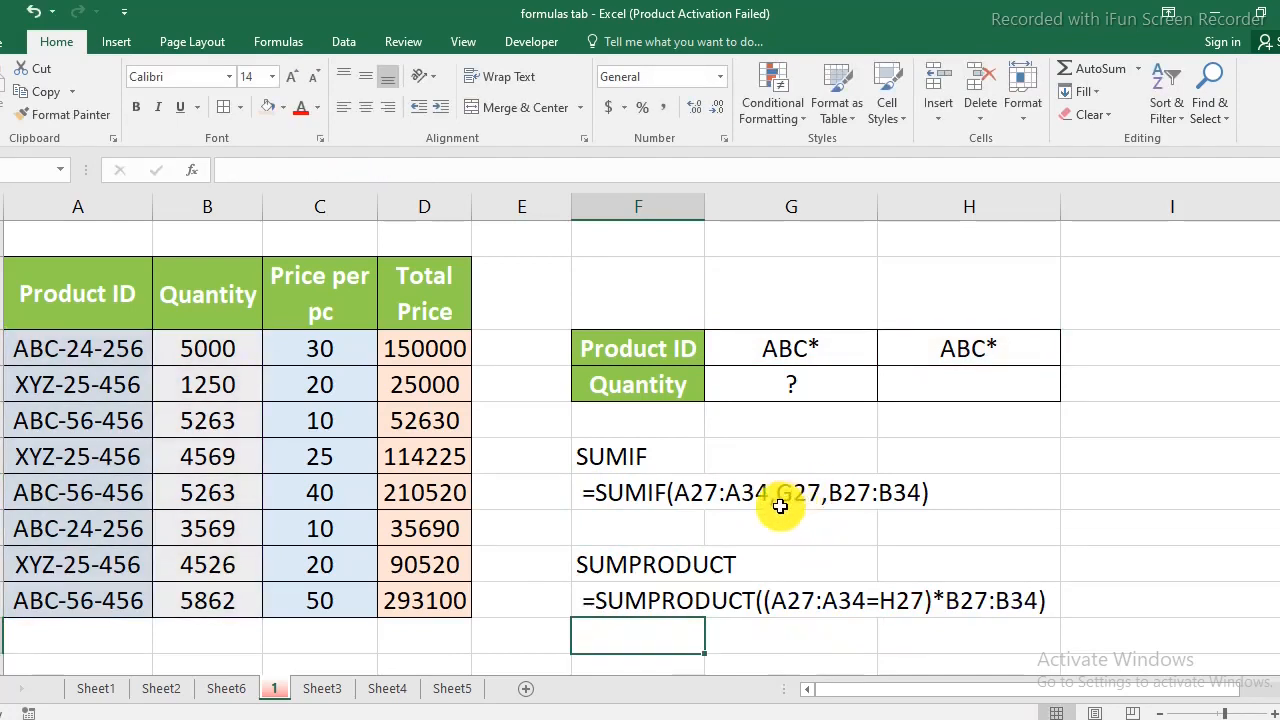
click(785, 348)
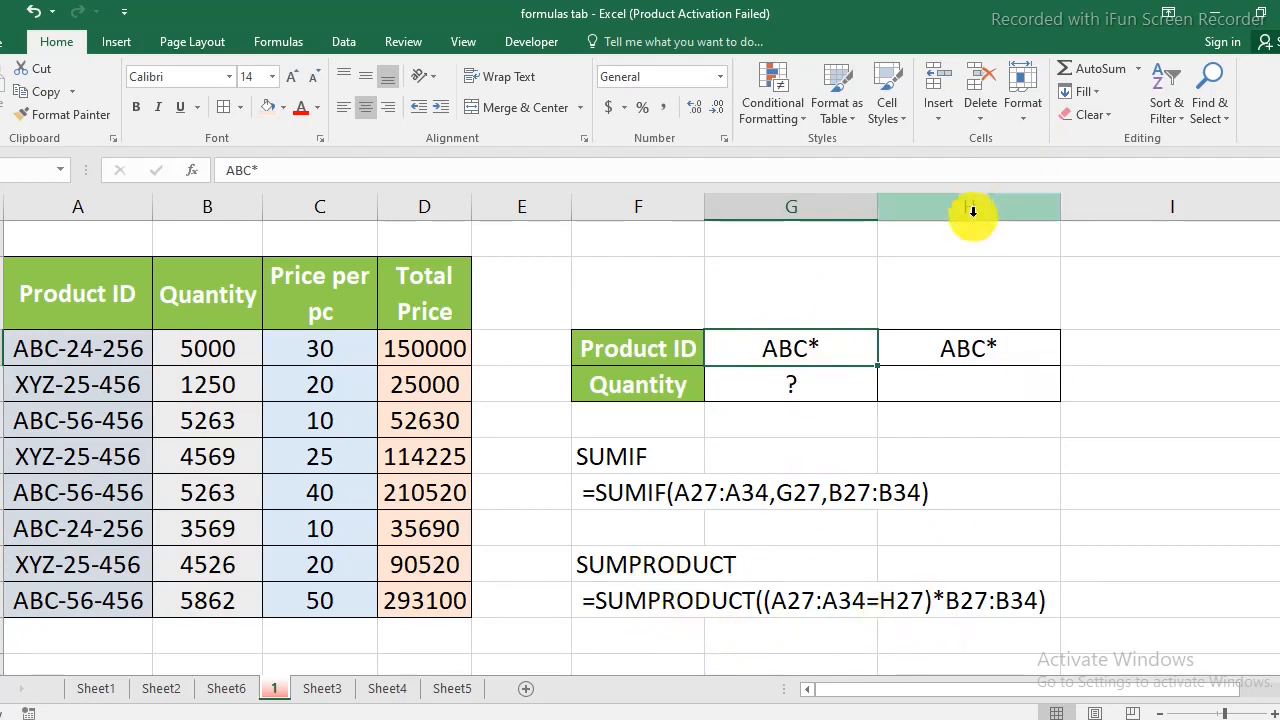
click(973, 351)
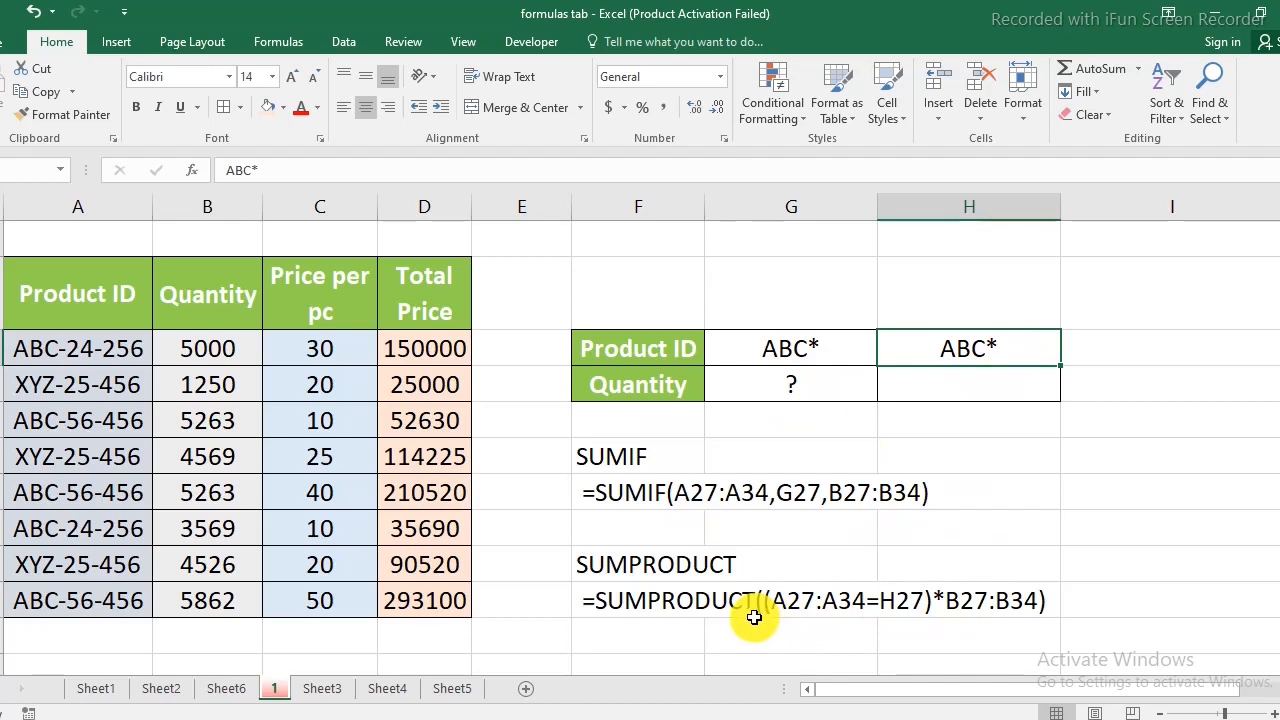
Step: Clear F34 and begin a new SUMPRODUCT formula there whose condition uses LEFT(A27:A34,3) to extract the first three characters
click(662, 600)
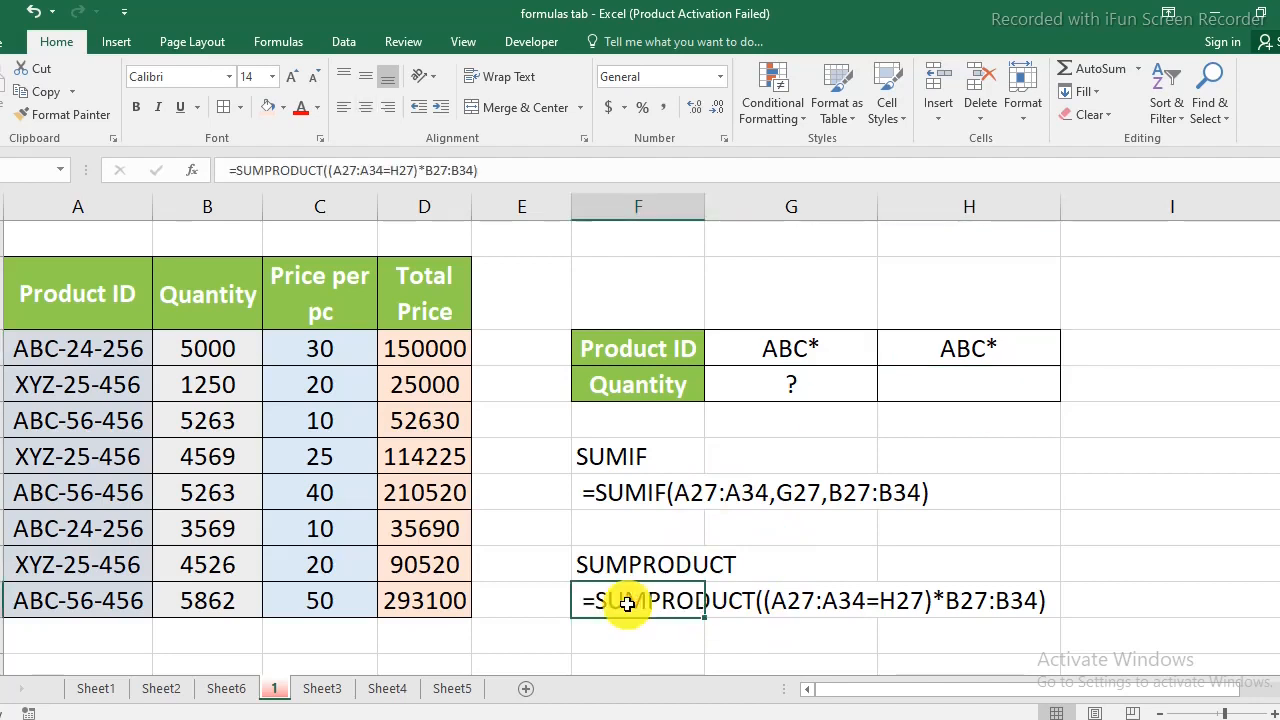
key(Delete)
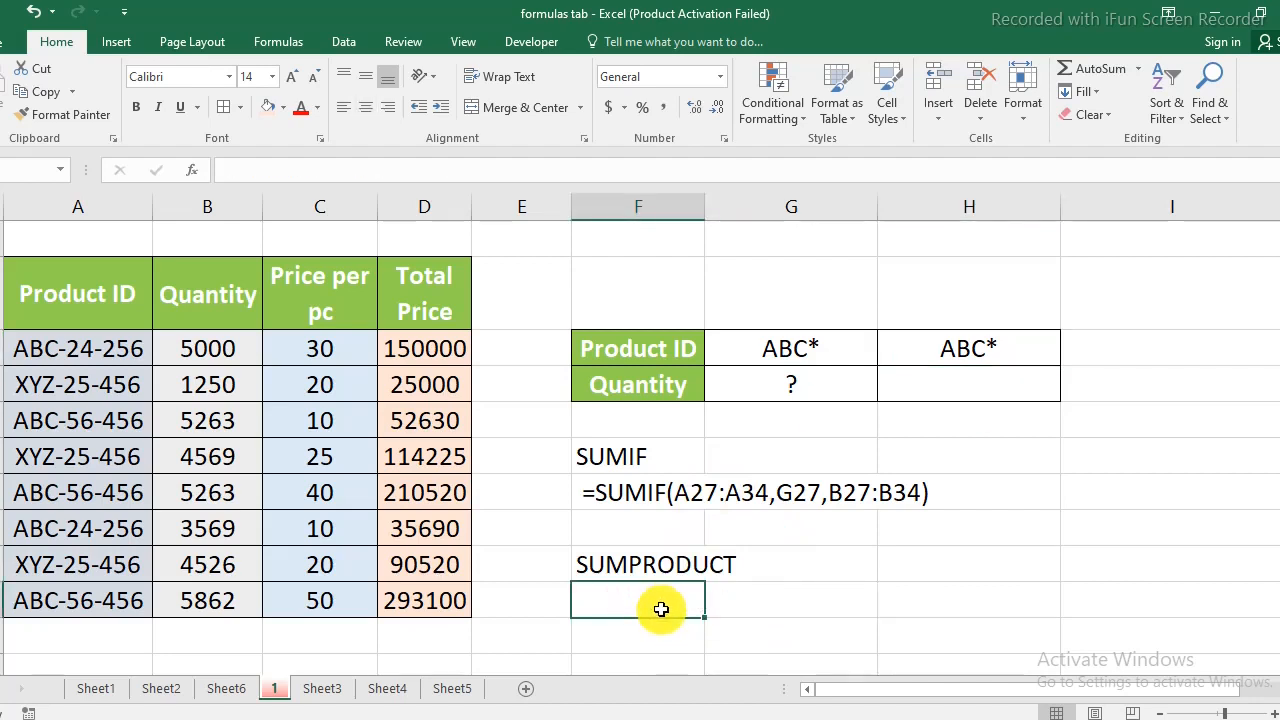
text(=SUMPR)
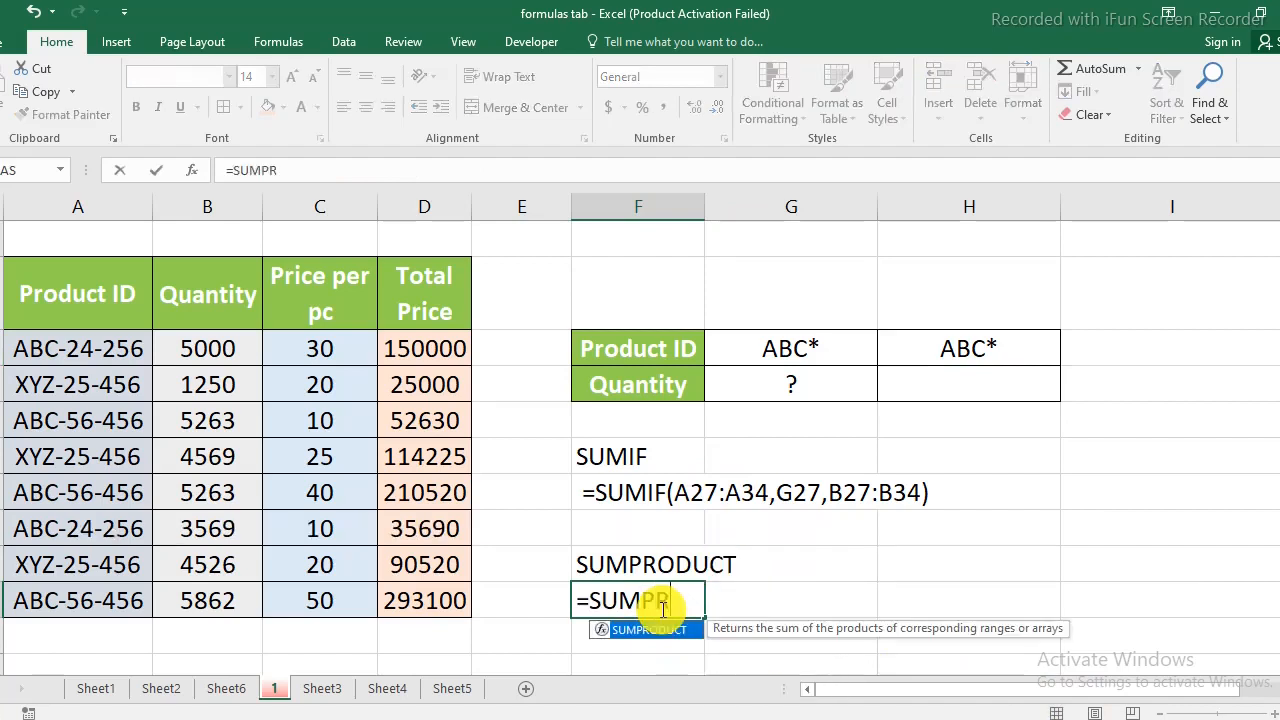
key(Tab)
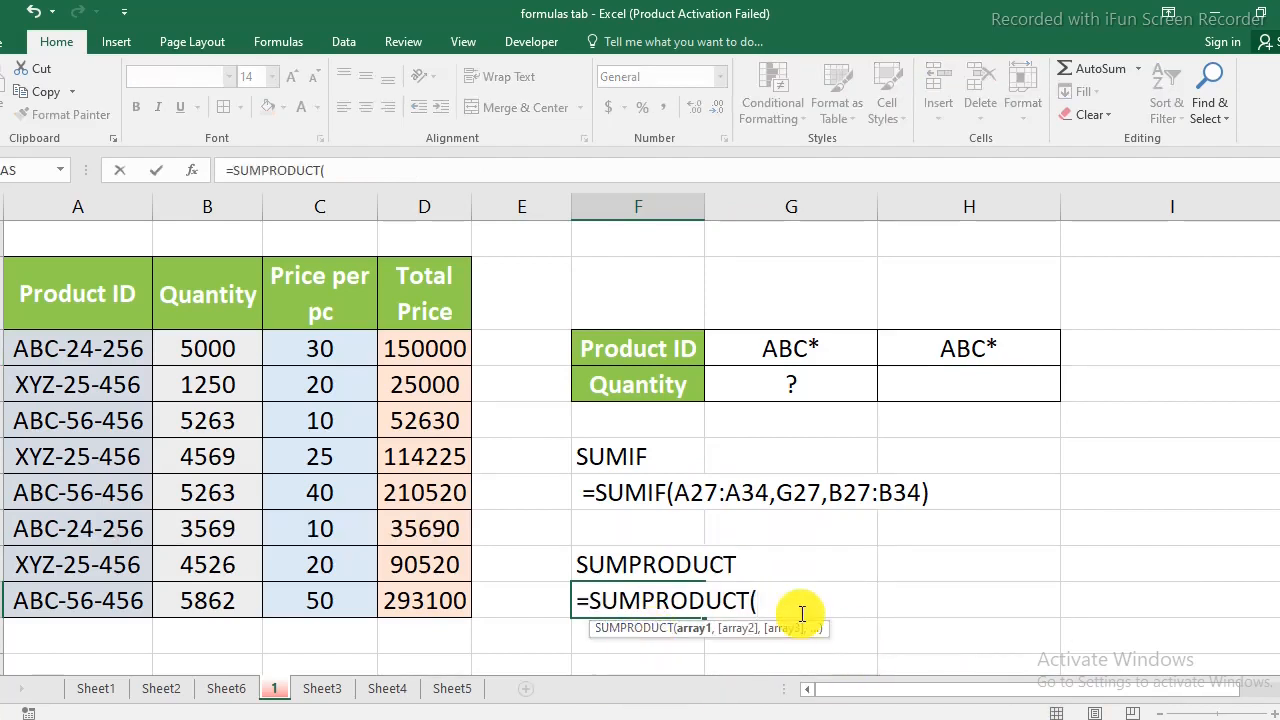
text(()
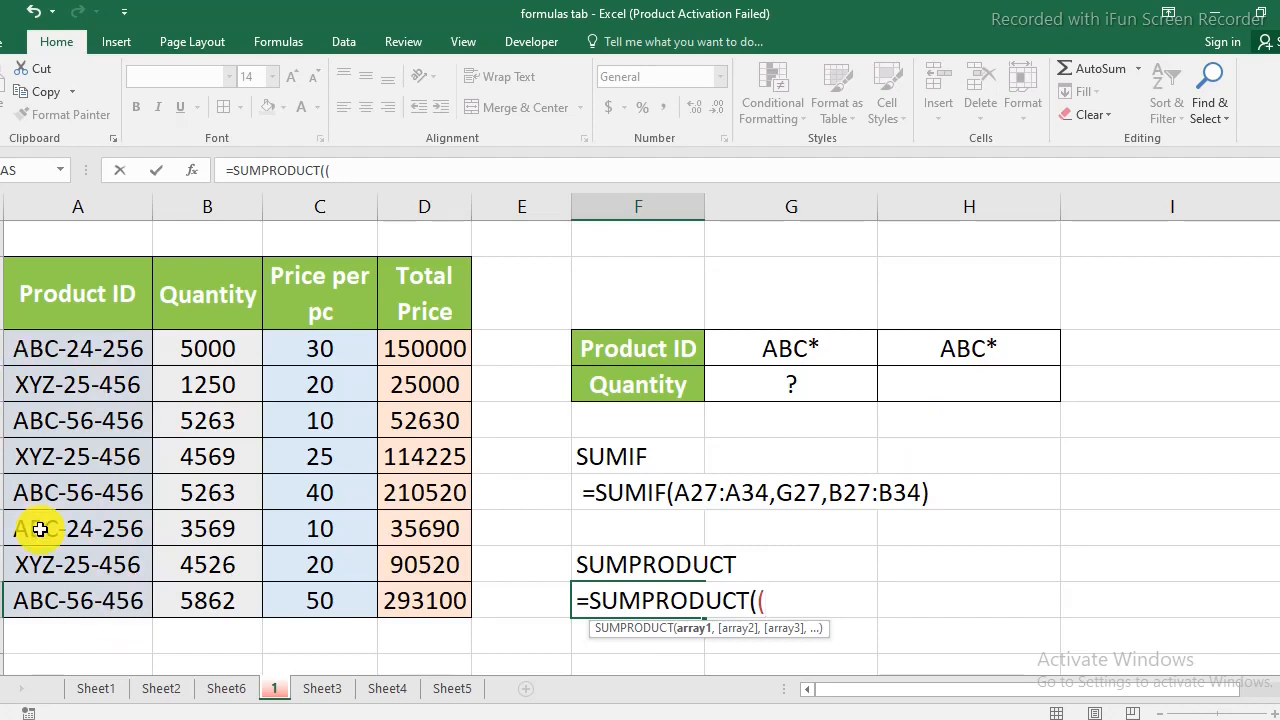
text(LEFT)
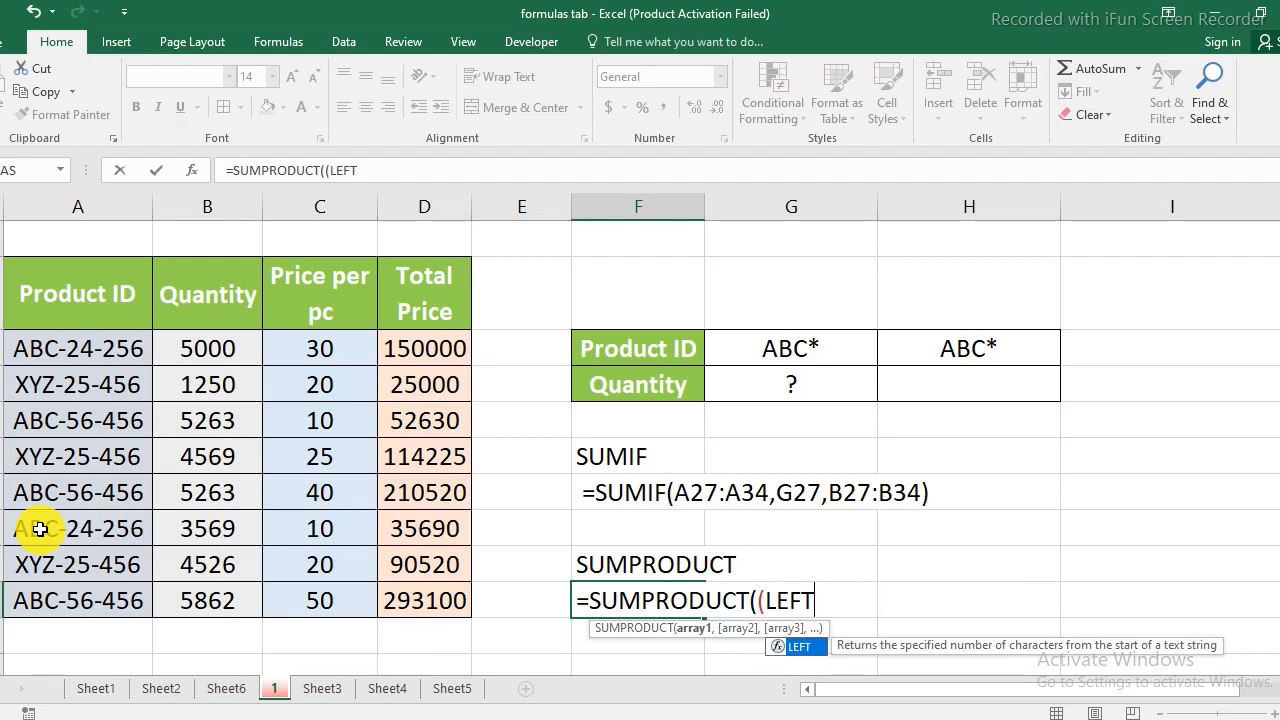
text(()
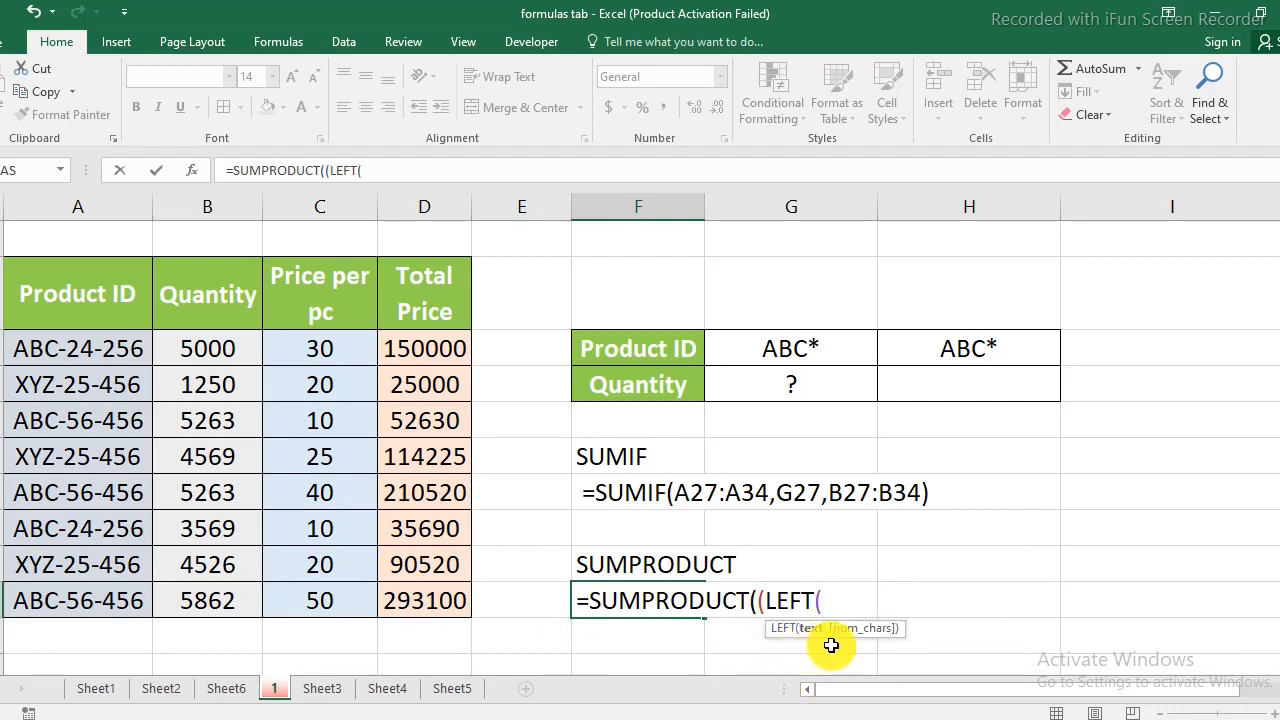
drag(88, 350, 104, 597)
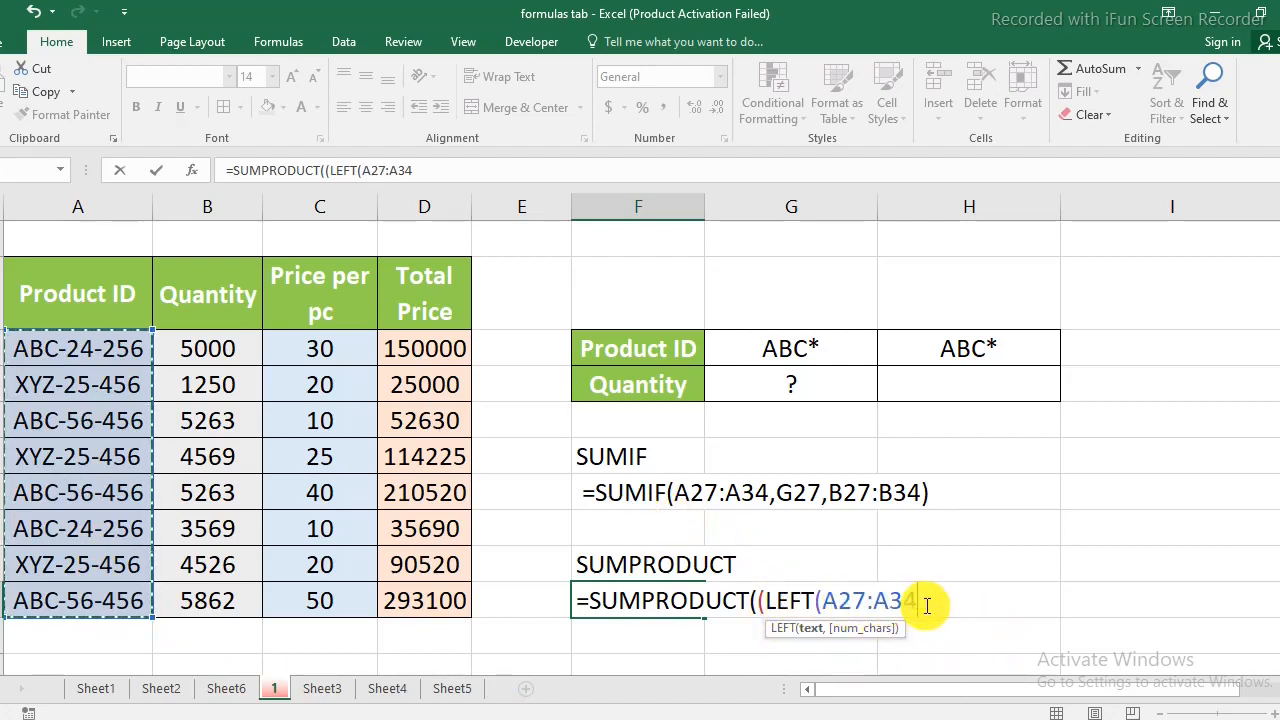
text(,)
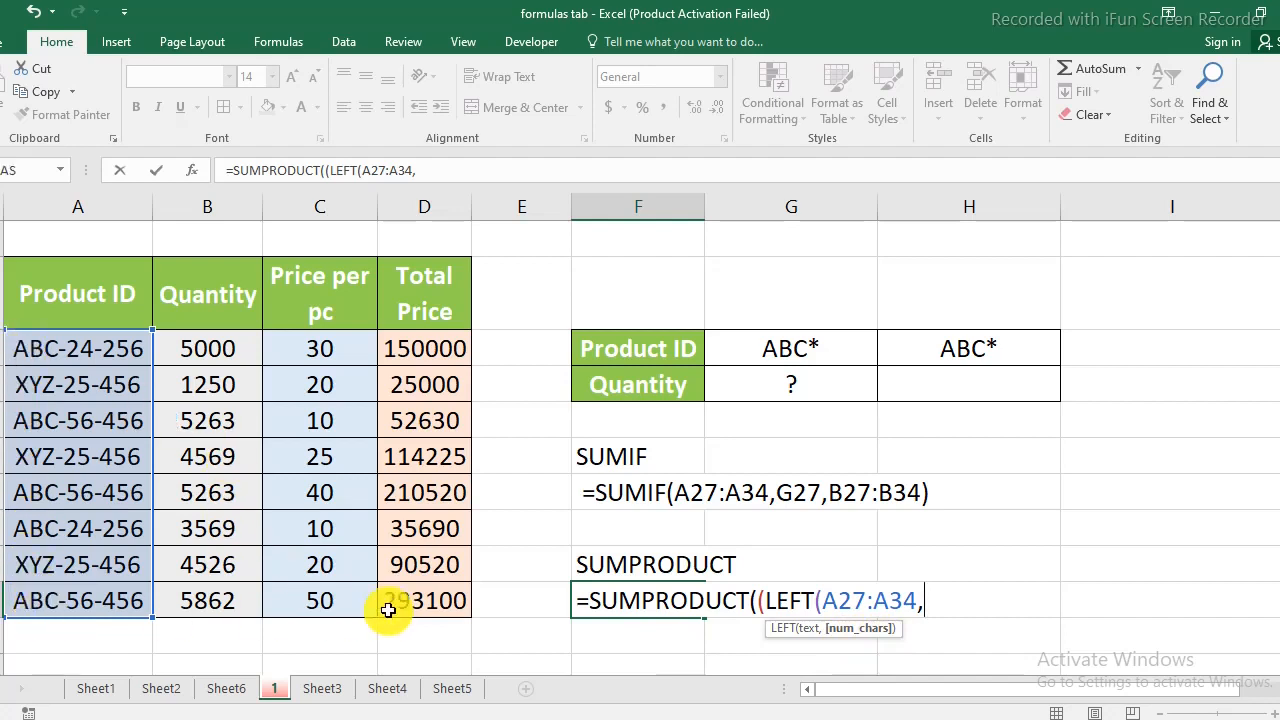
text(3)
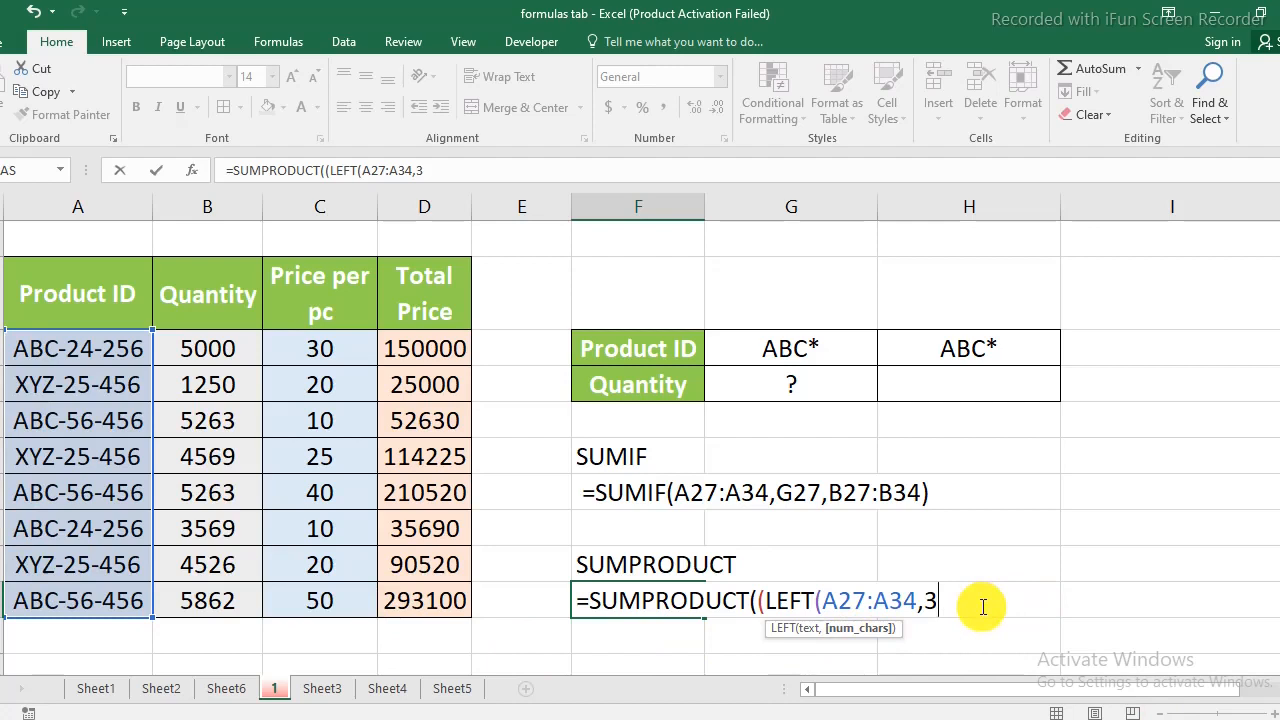
Step: Complete the F34 formula as =SUMPRODUCT((LEFT(A27:A34,3)=H27)*B27:B34)
text()=)
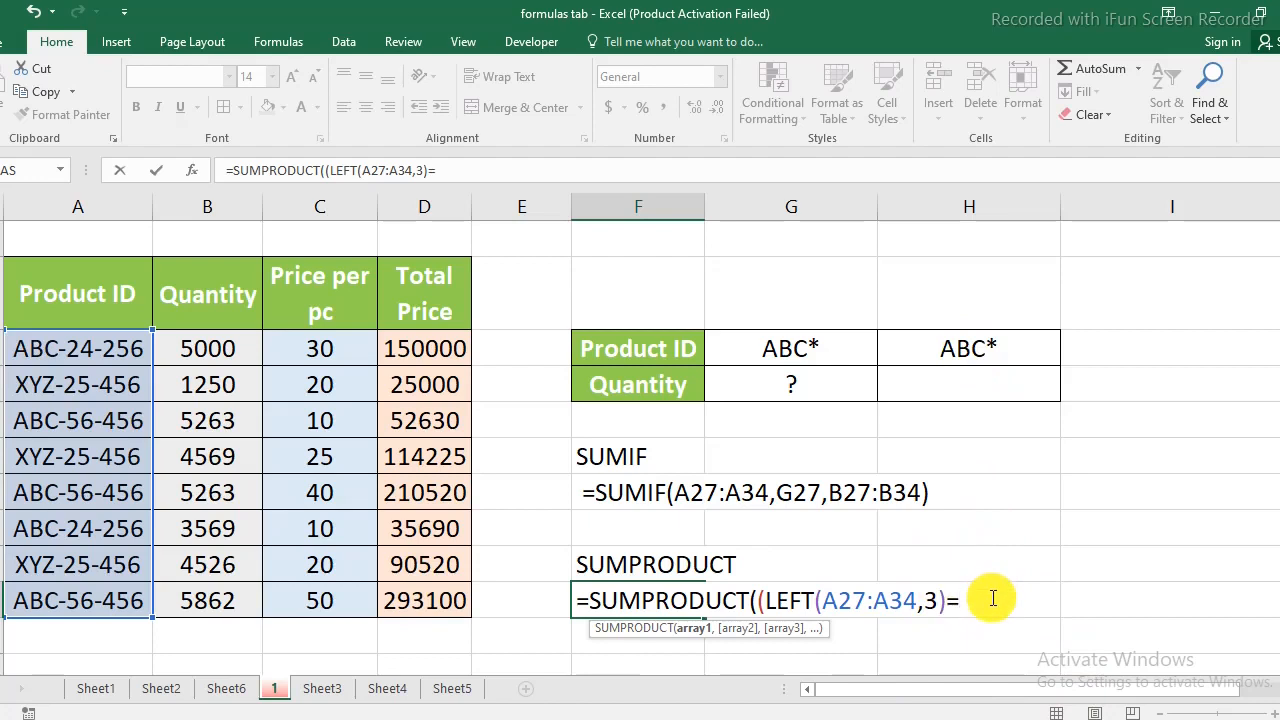
click(990, 348)
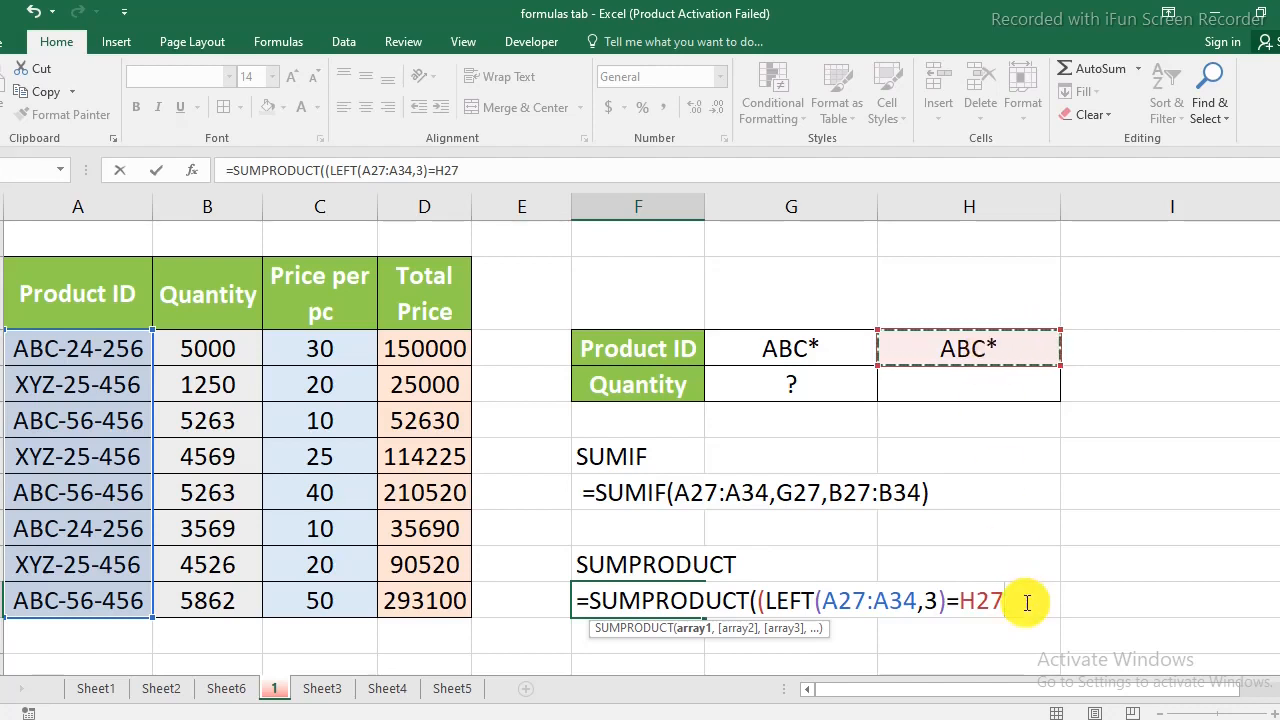
text())
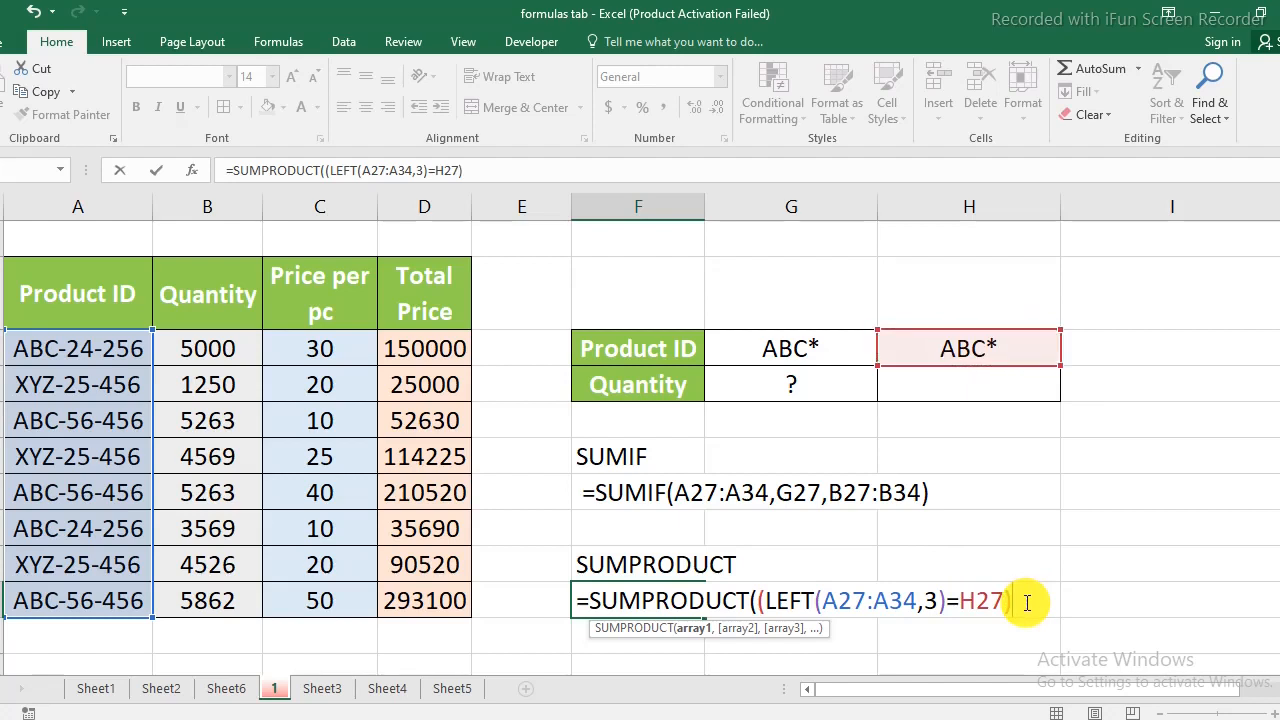
text(*)
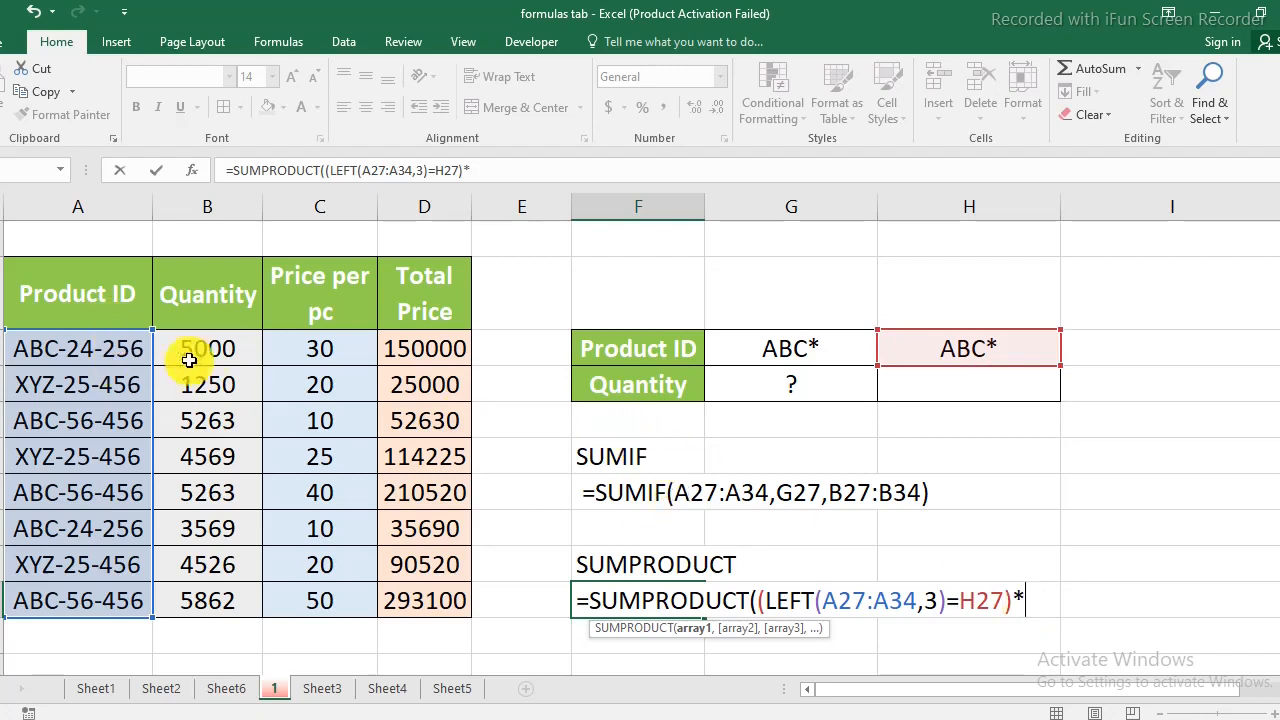
drag(210, 348, 208, 600)
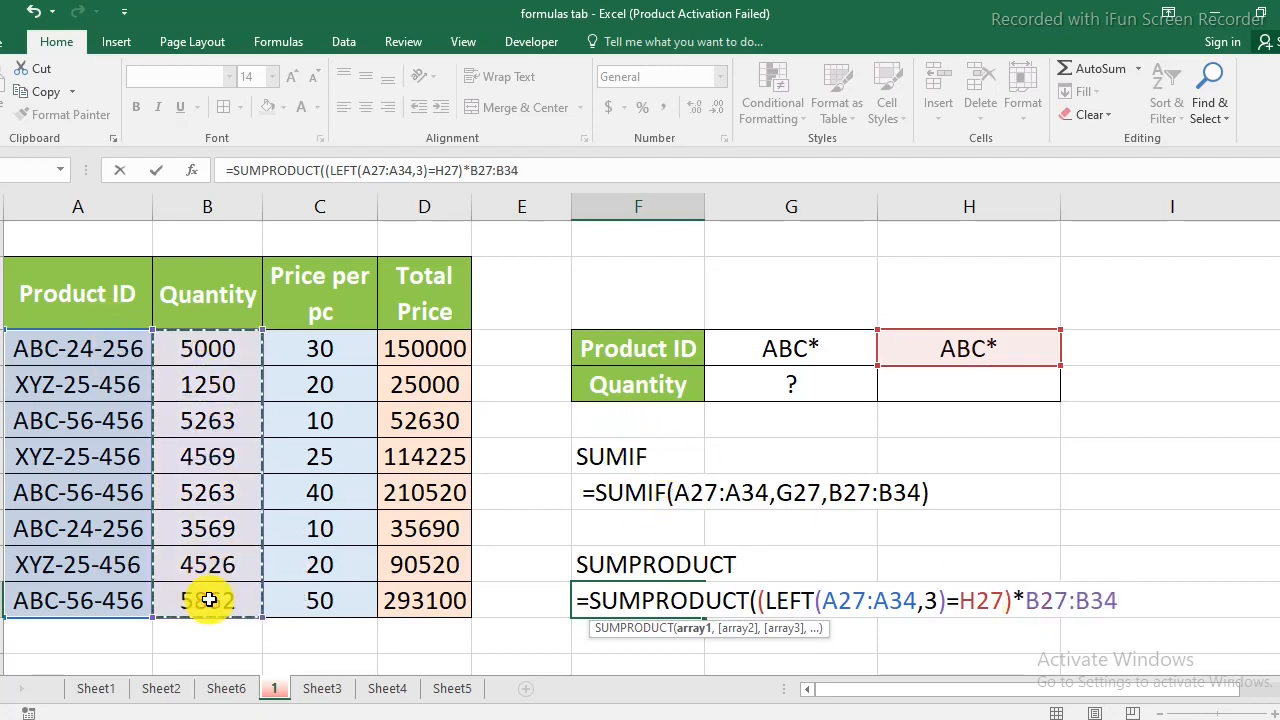
text())
key(Return)
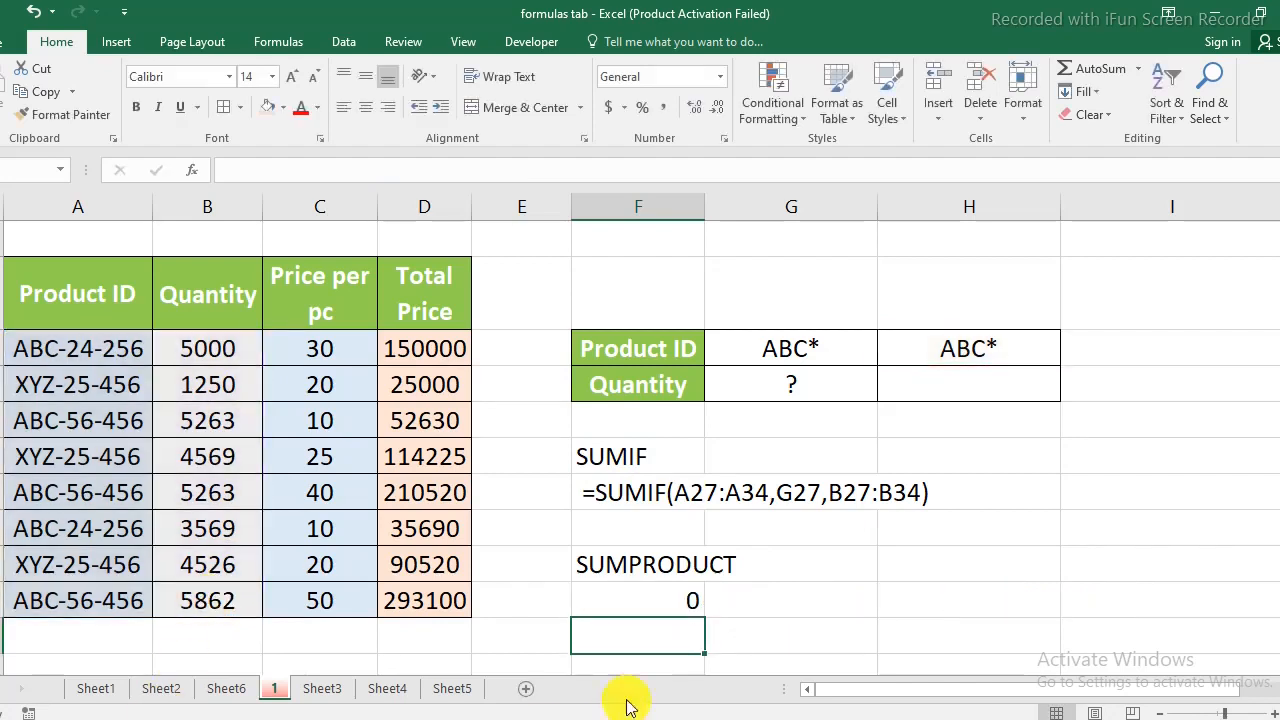
Step: Remove the asterisk from the Product ID criterion in H27 so it reads ABC
click(992, 349)
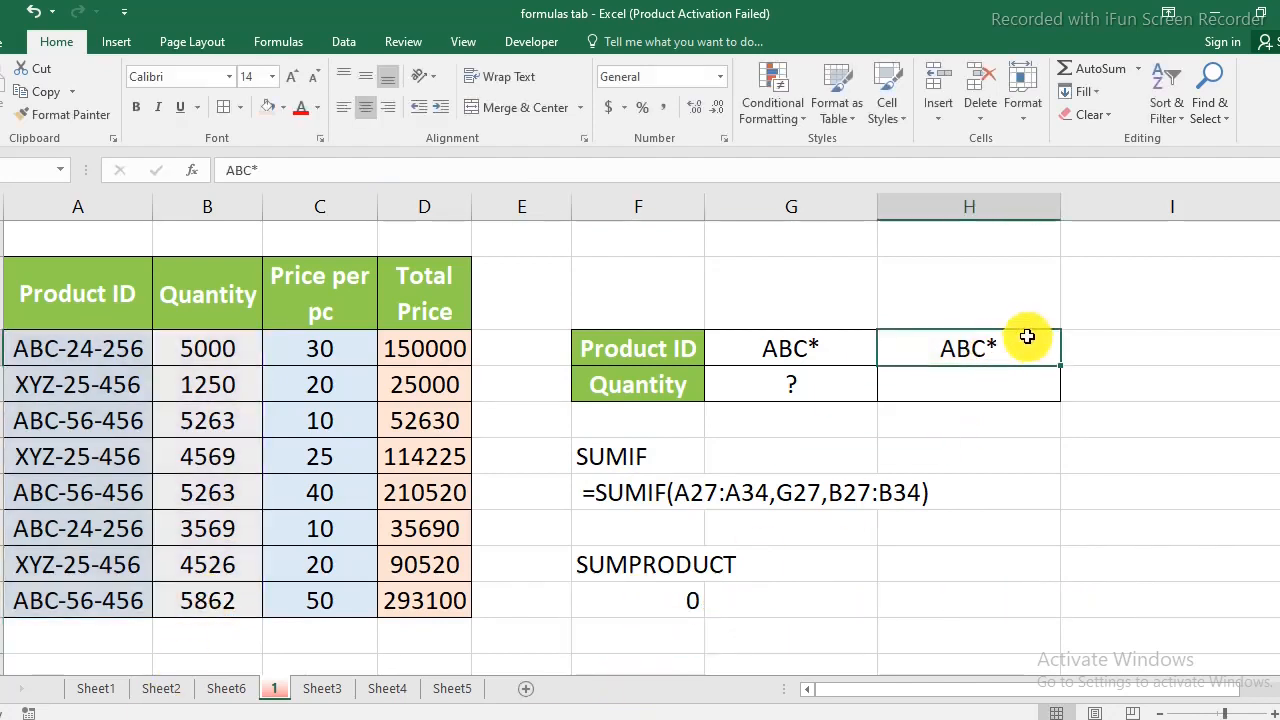
double_click(1005, 347)
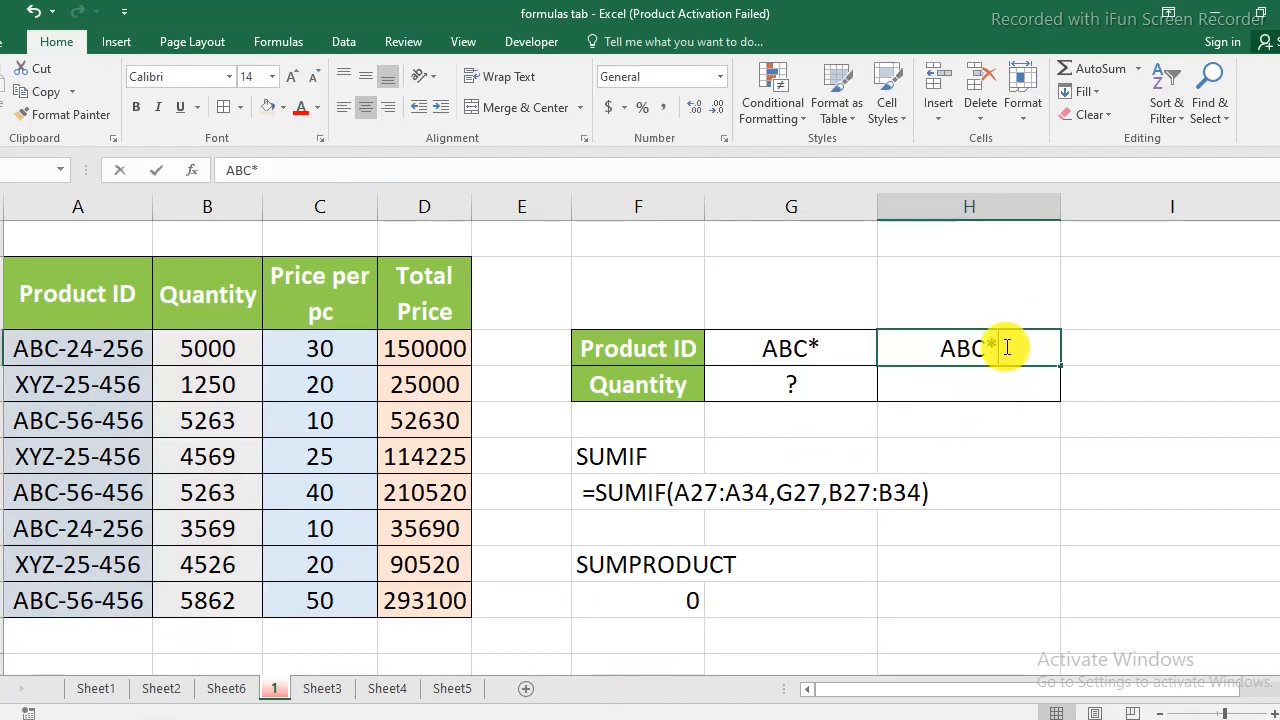
key(BackSpace)
key(Return)
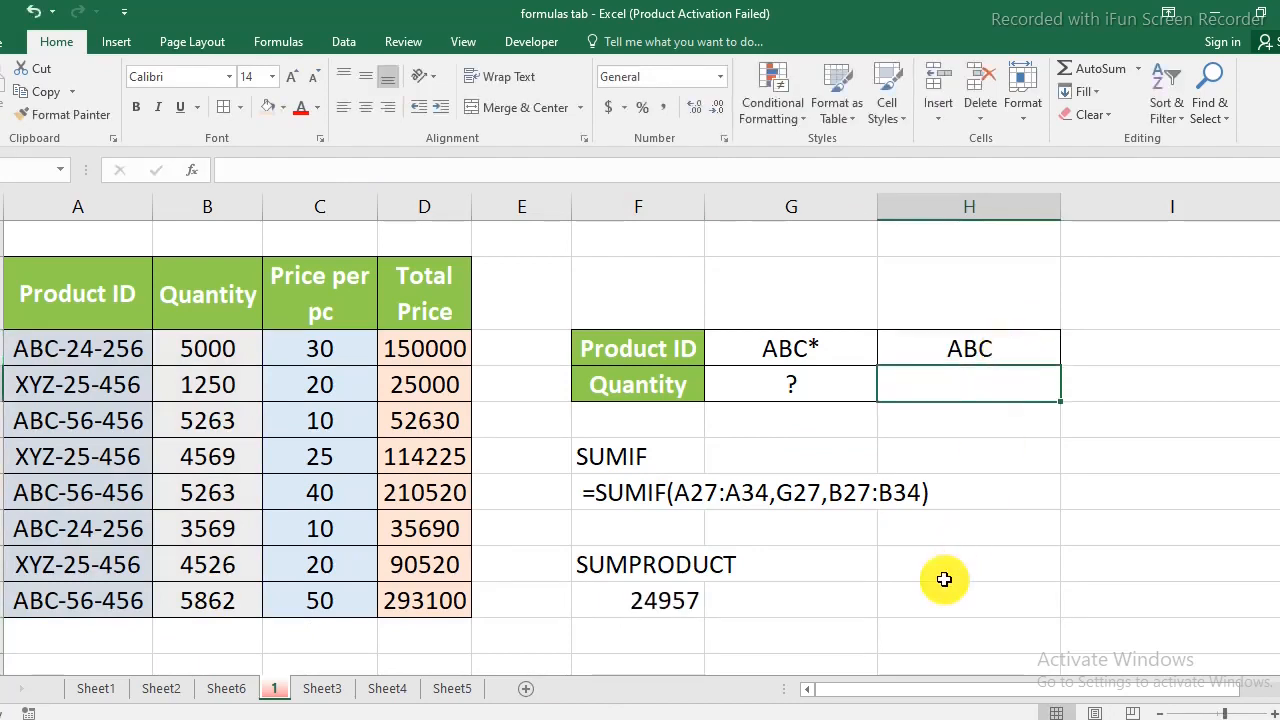
Step: Turn the text in F31 back into the working formula =SUMIF(A27:A34,G27,B27:B34) by removing its leading space
click(640, 600)
click(590, 492)
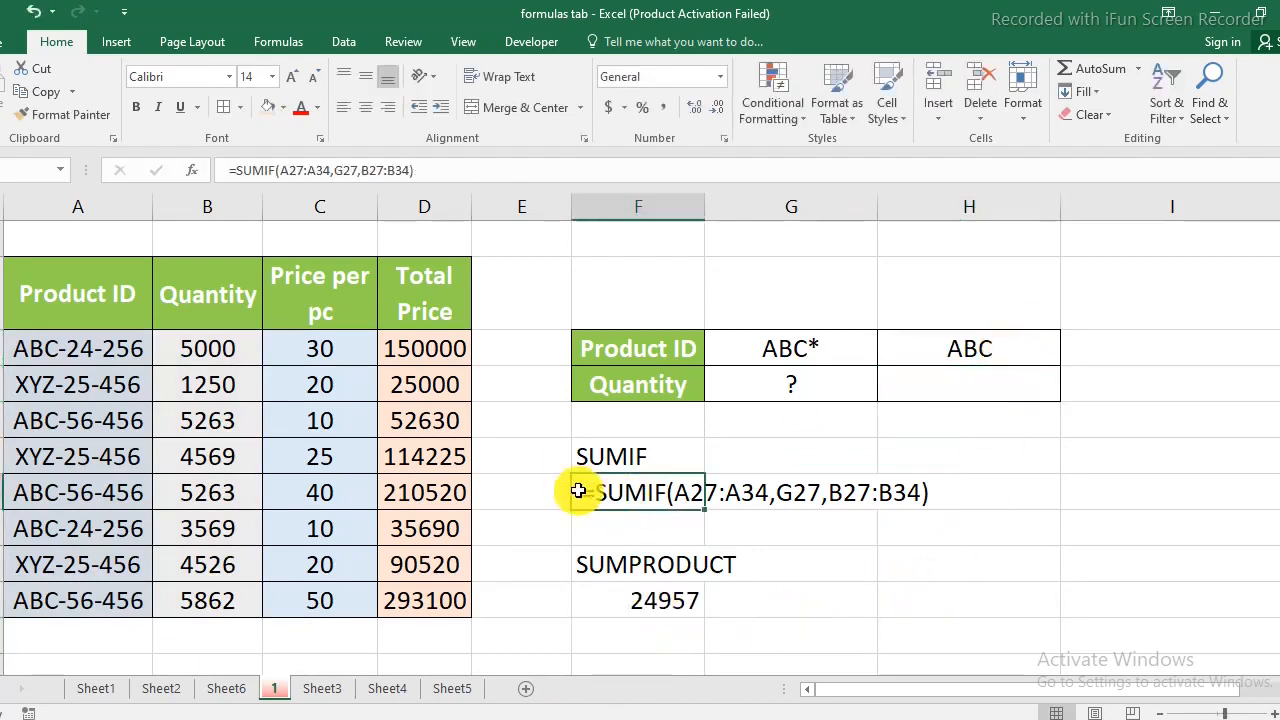
click(230, 171)
key(Return)
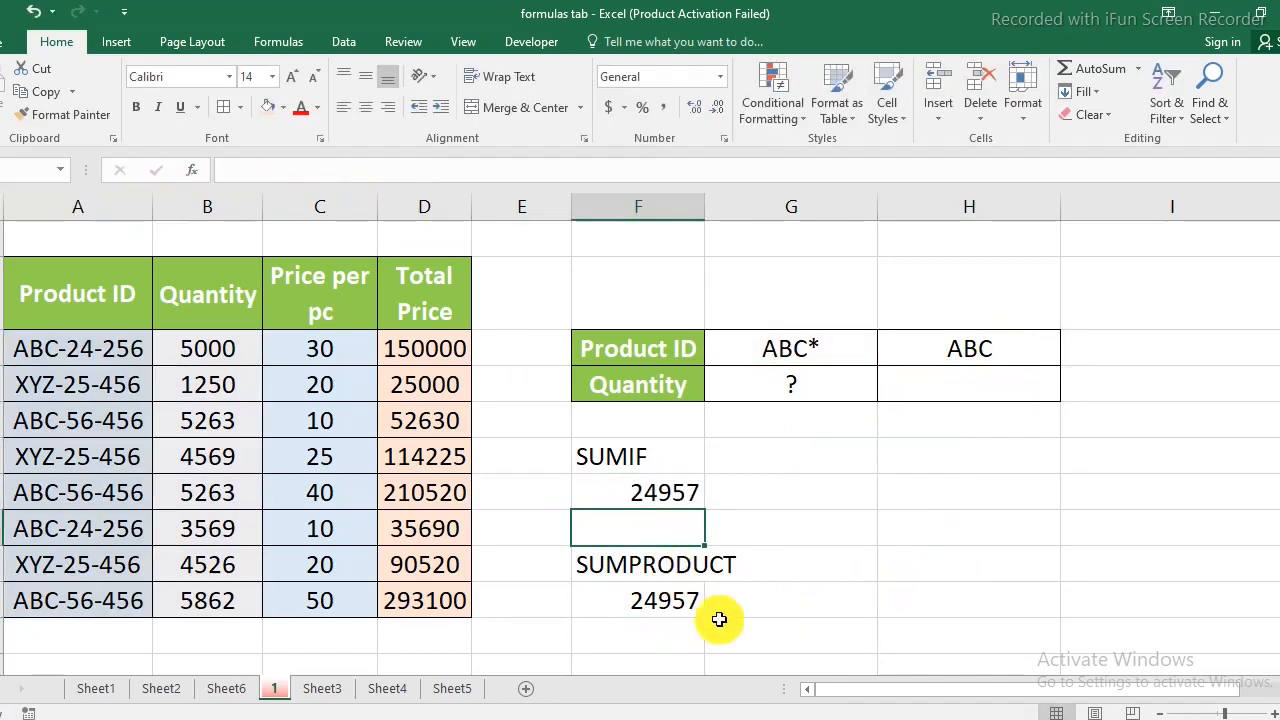
Step: Review the ranges and criterion used by the SUMPRODUCT formula in F34, leaving the formula as it is
click(660, 607)
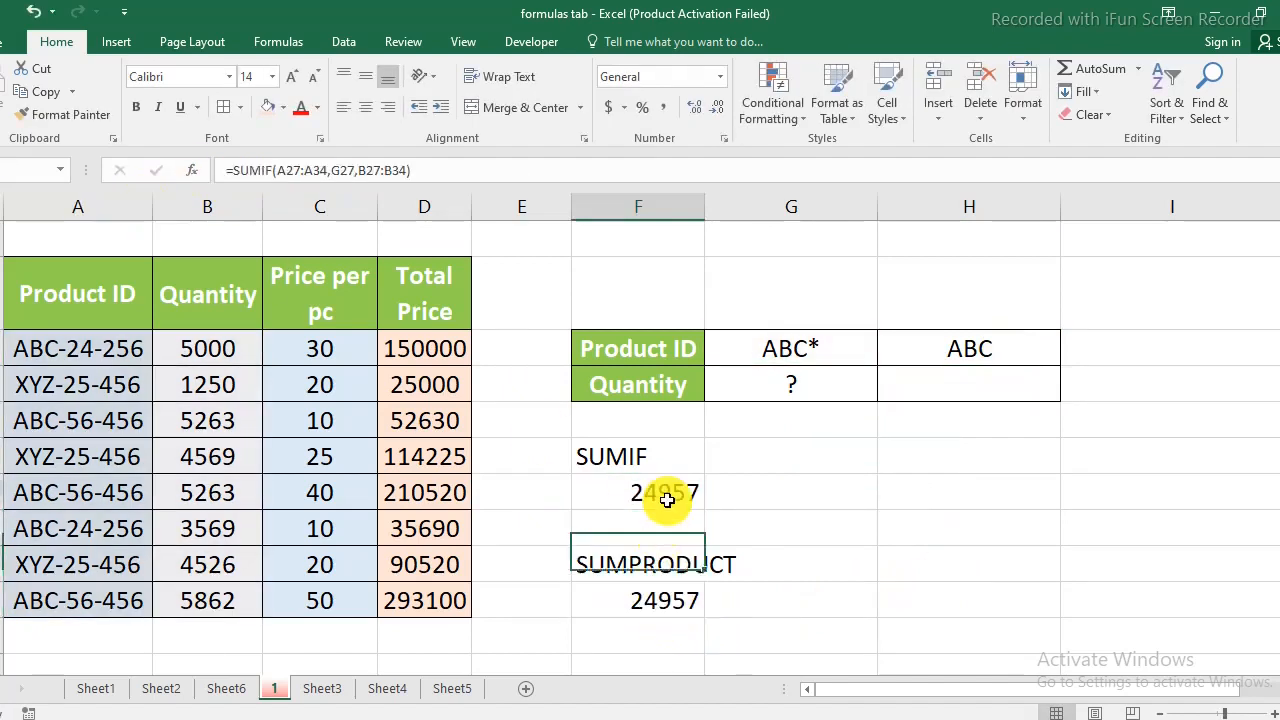
double_click(660, 607)
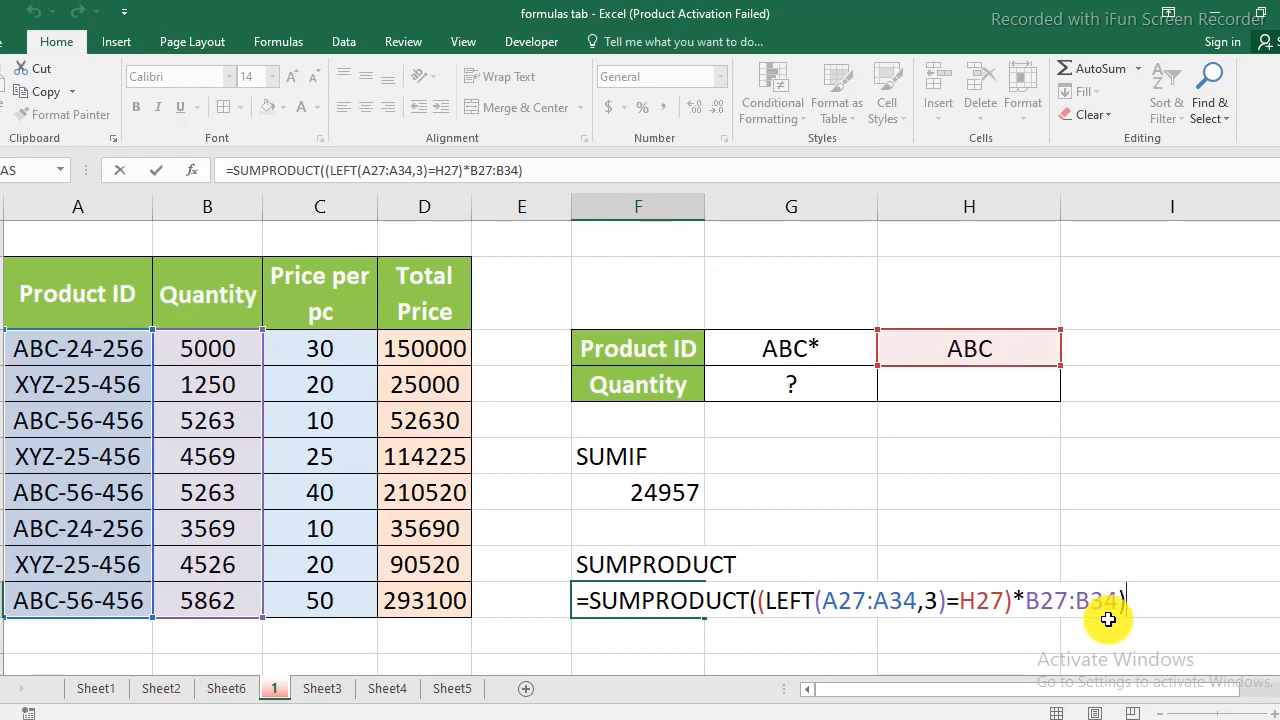
key(Return)
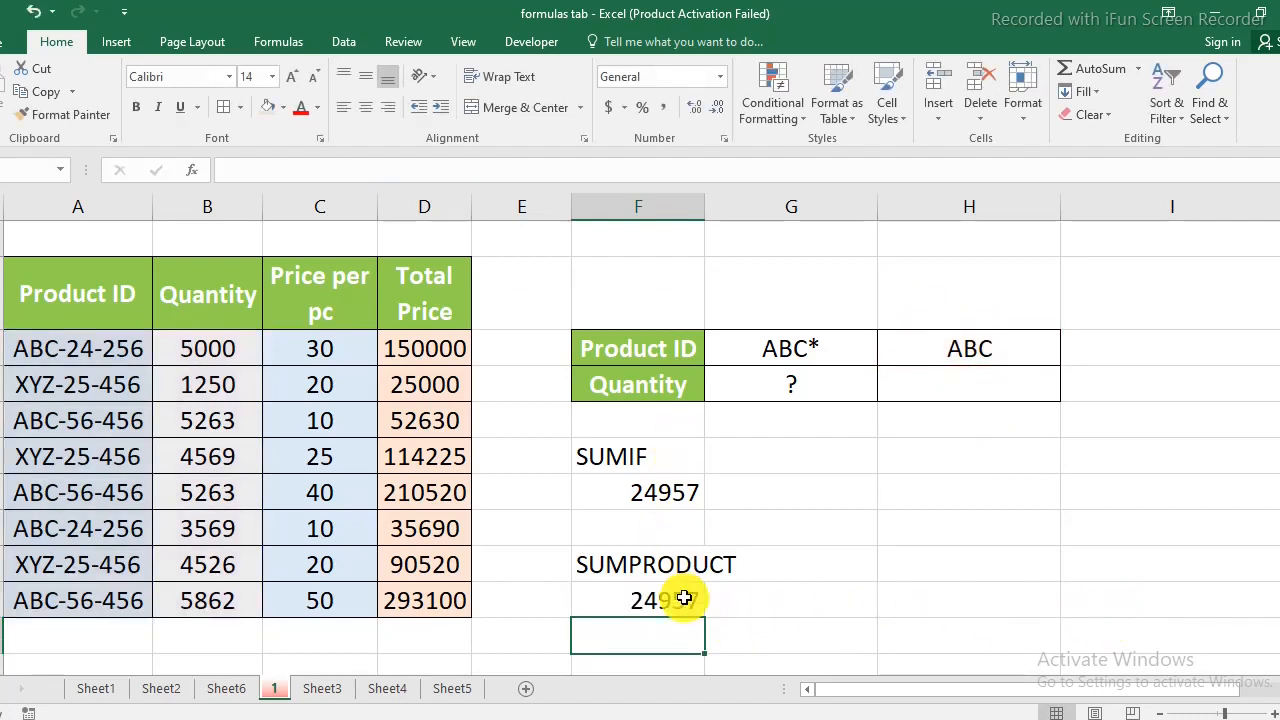
Step: Examine the Eg:3 product table and its Product, Quantity and Total Price criteria block
scroll(432, 473, down, 1)
scroll(432, 473, down, 5)
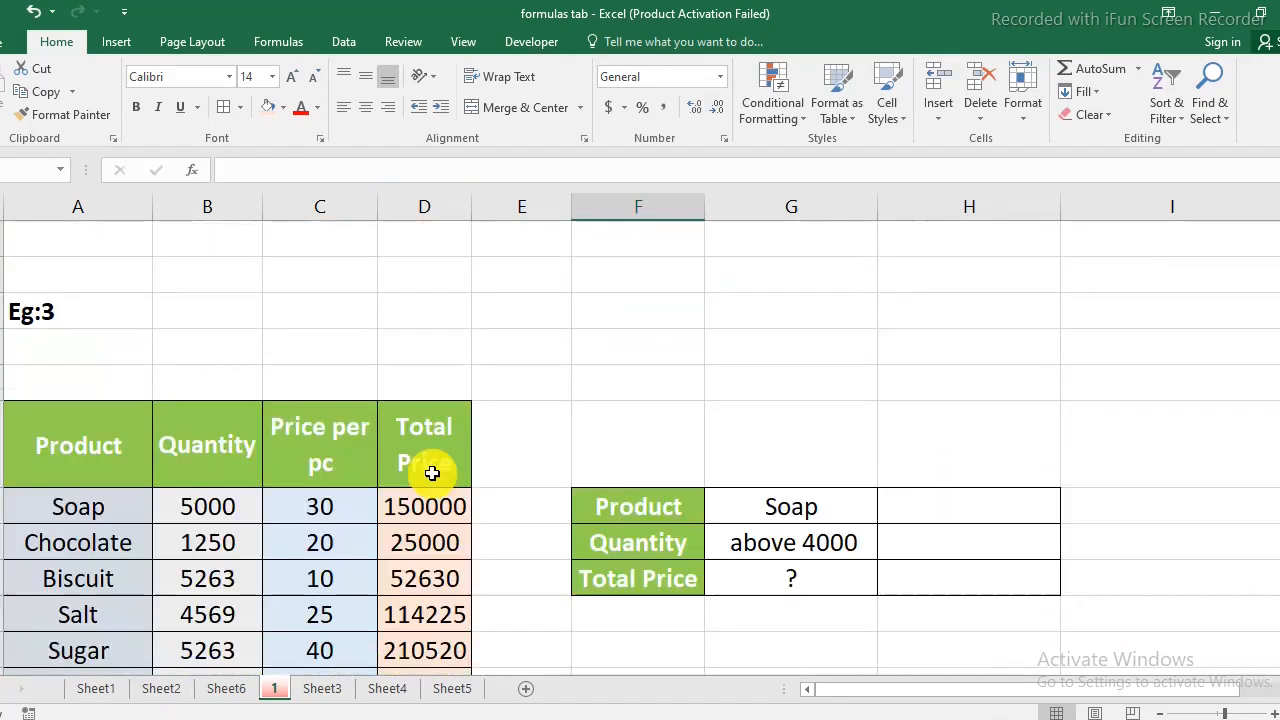
scroll(432, 473, up, 1)
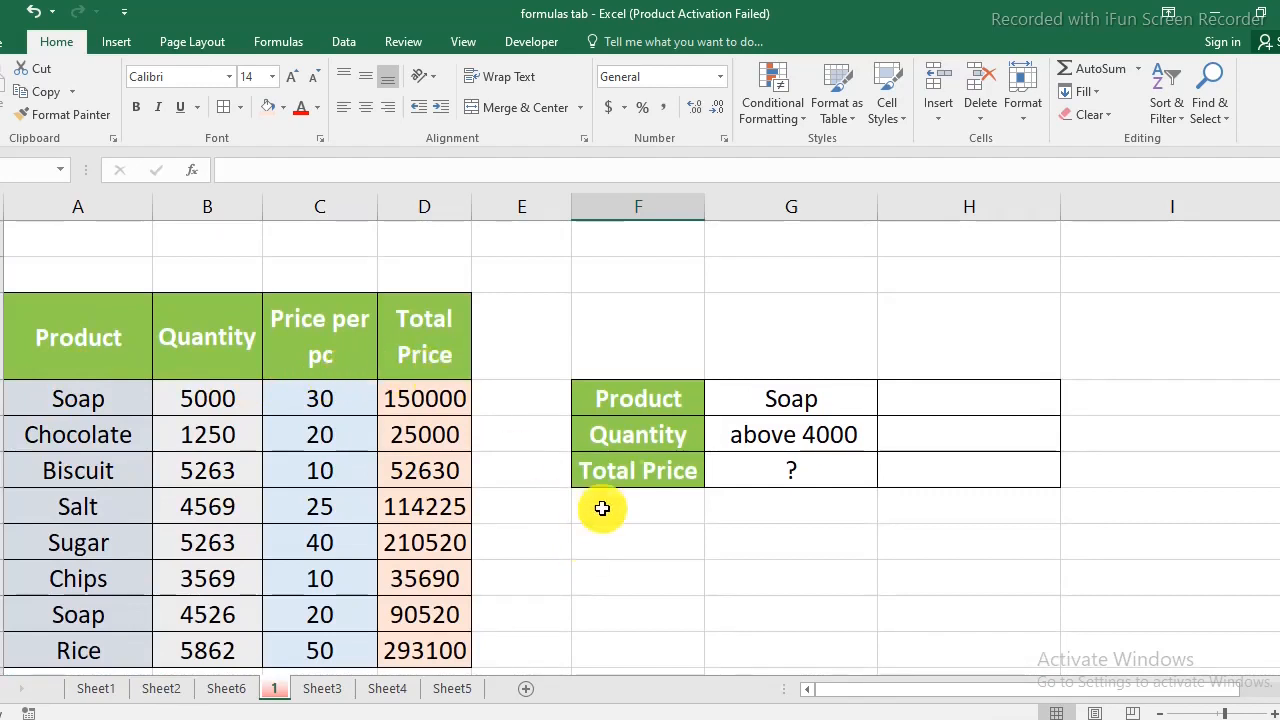
click(631, 398)
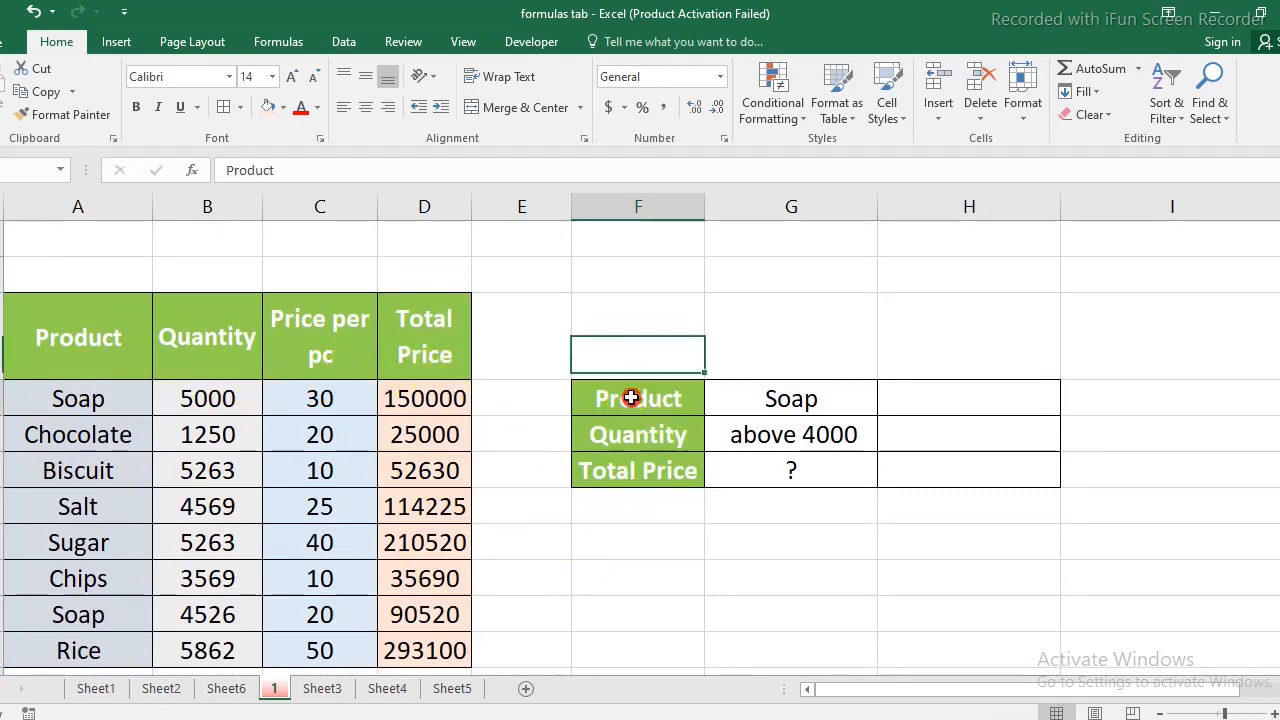
click(805, 399)
click(626, 440)
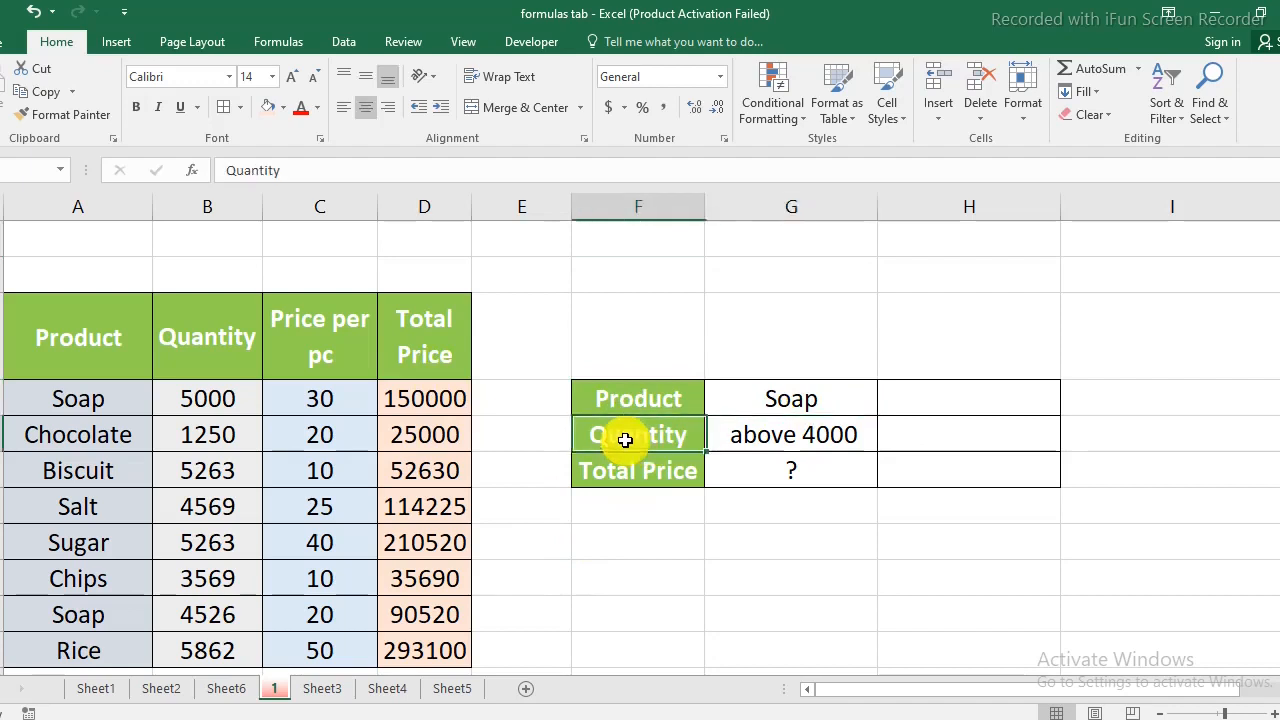
click(823, 434)
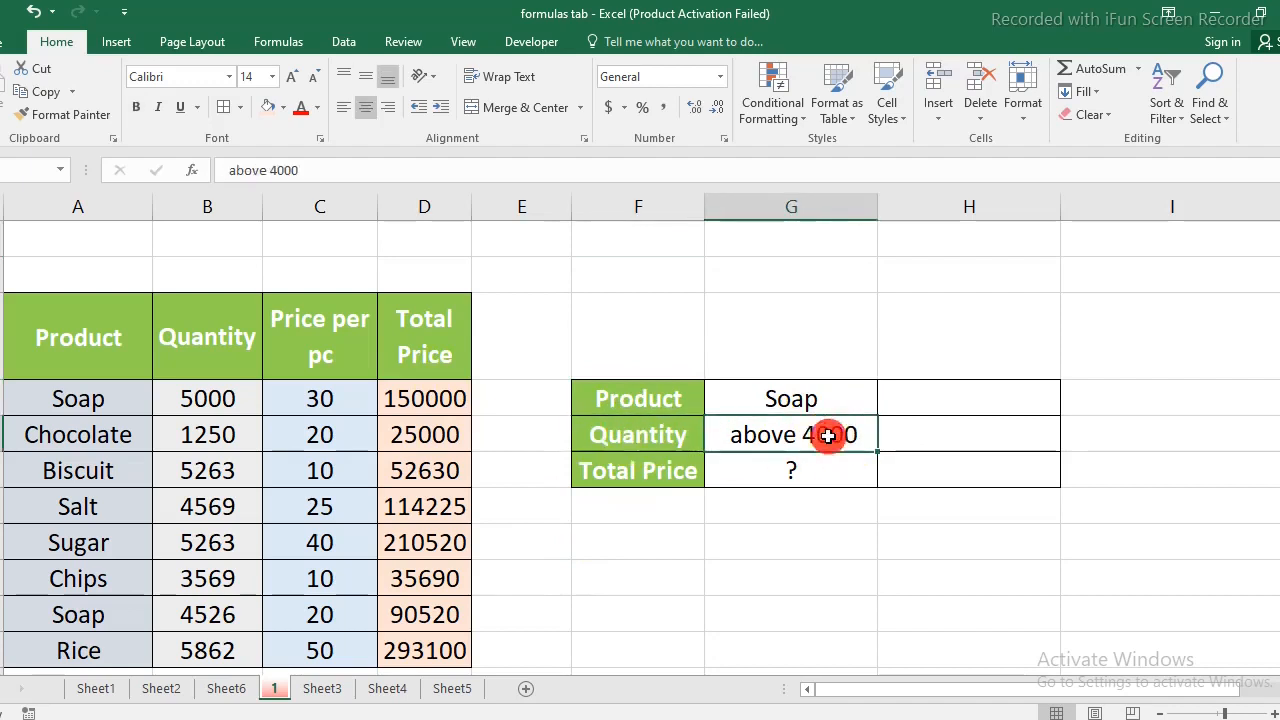
click(614, 477)
click(794, 477)
click(751, 564)
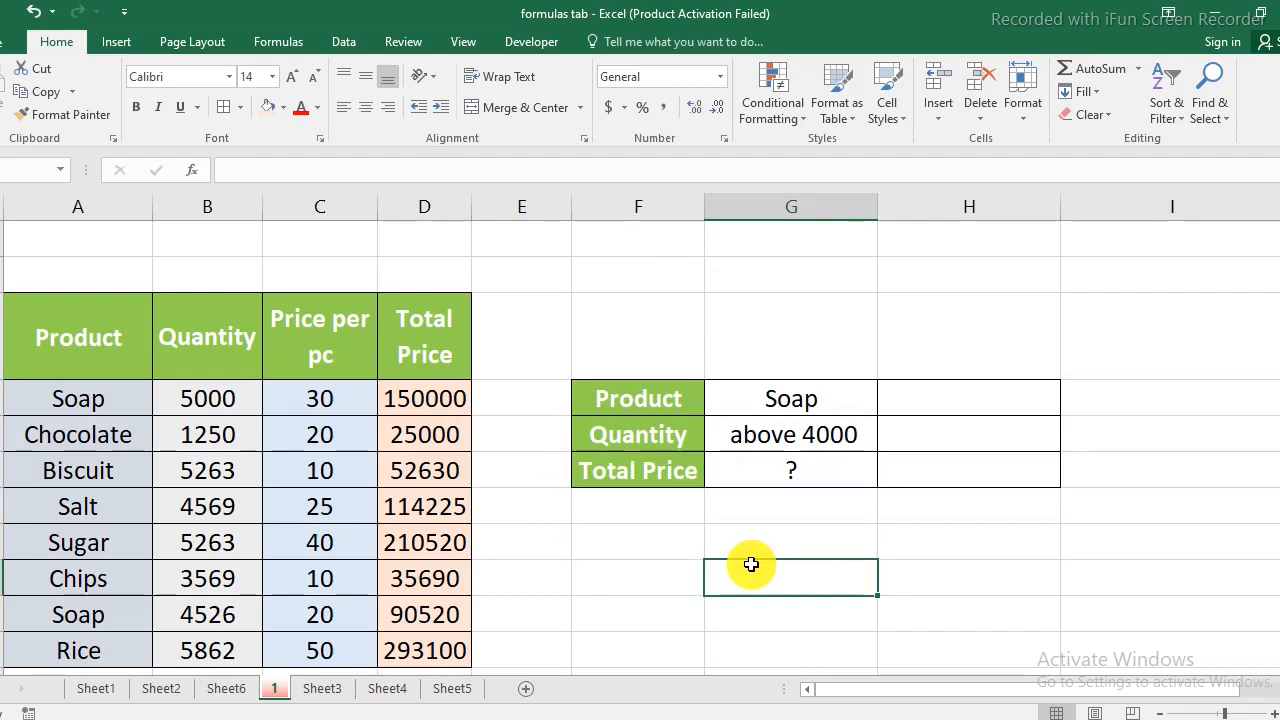
click(633, 482)
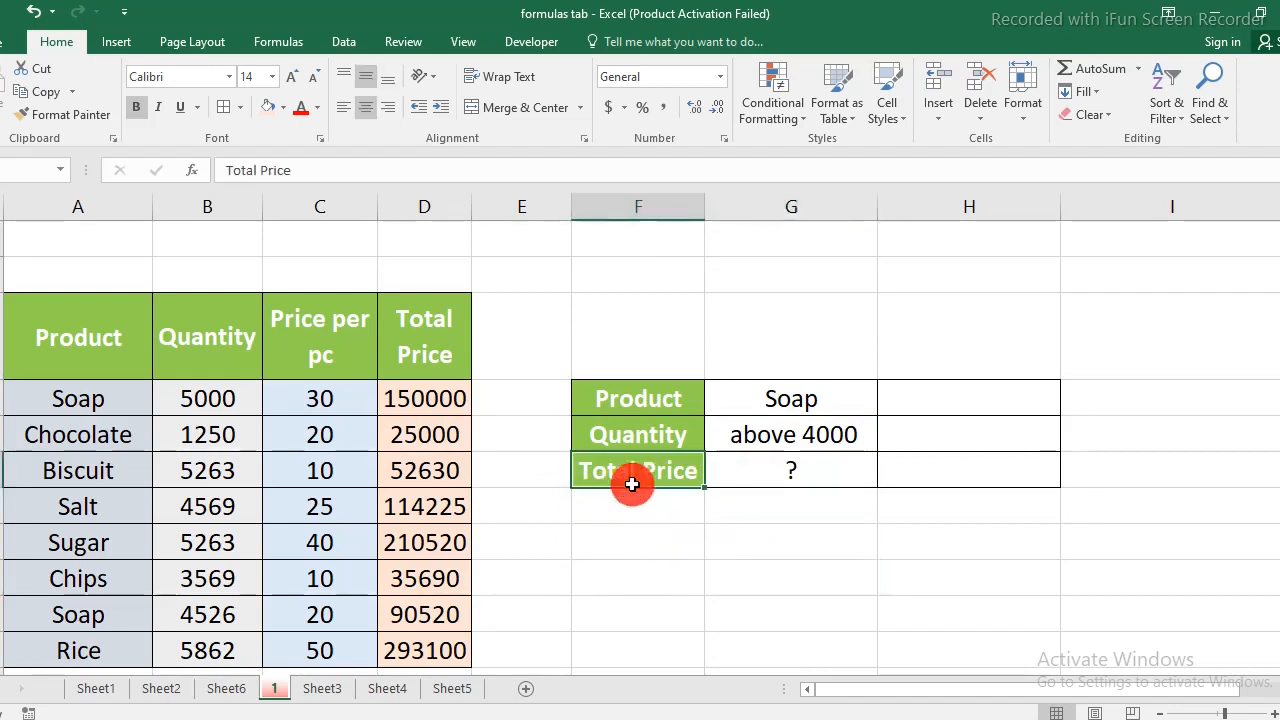
Step: Enter the label SUMIFS in F47 and the label SUMPRODUCT in F50 below the Eg:3 criteria block
scroll(640, 495, down, 1)
click(650, 508)
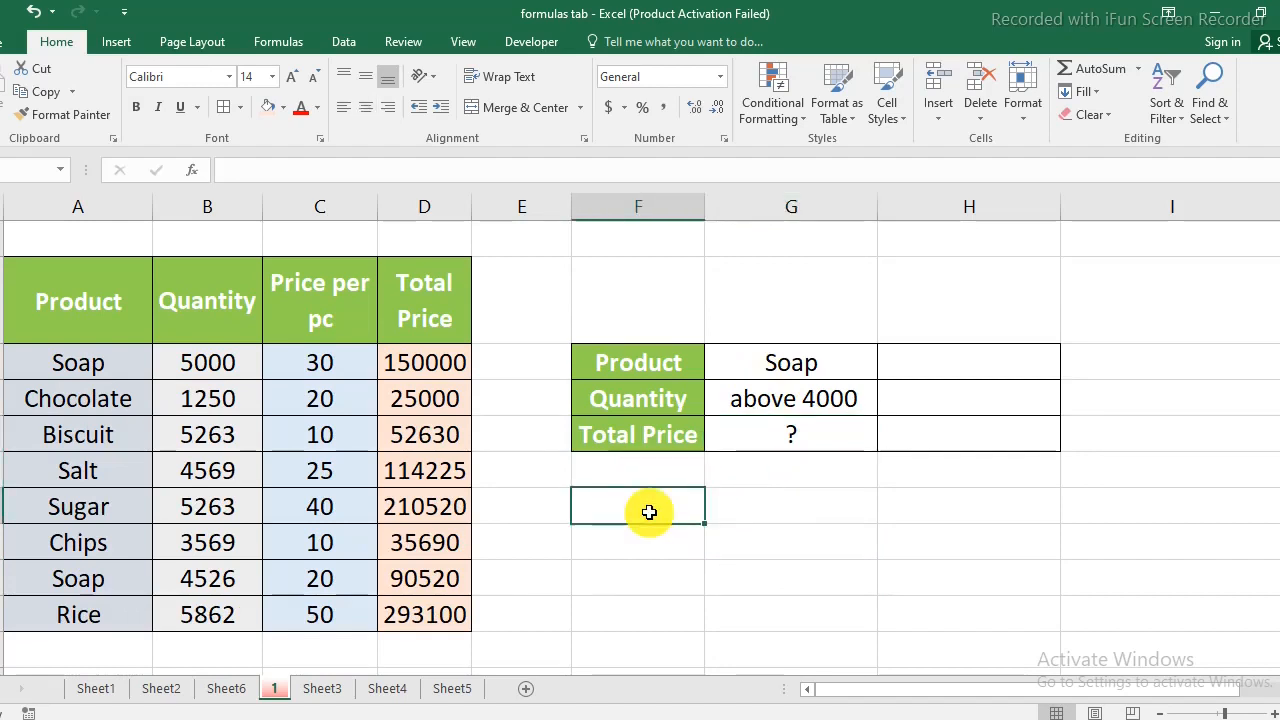
text(SUMIFS)
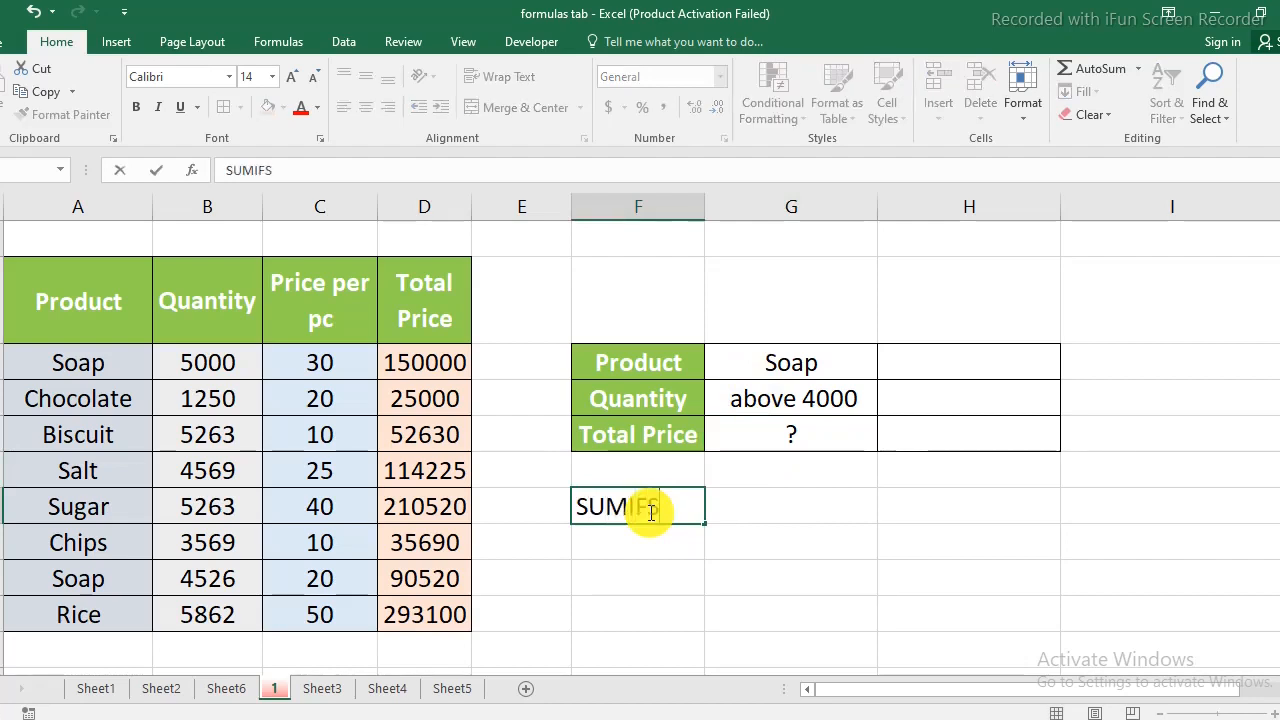
key(Return)
click(637, 612)
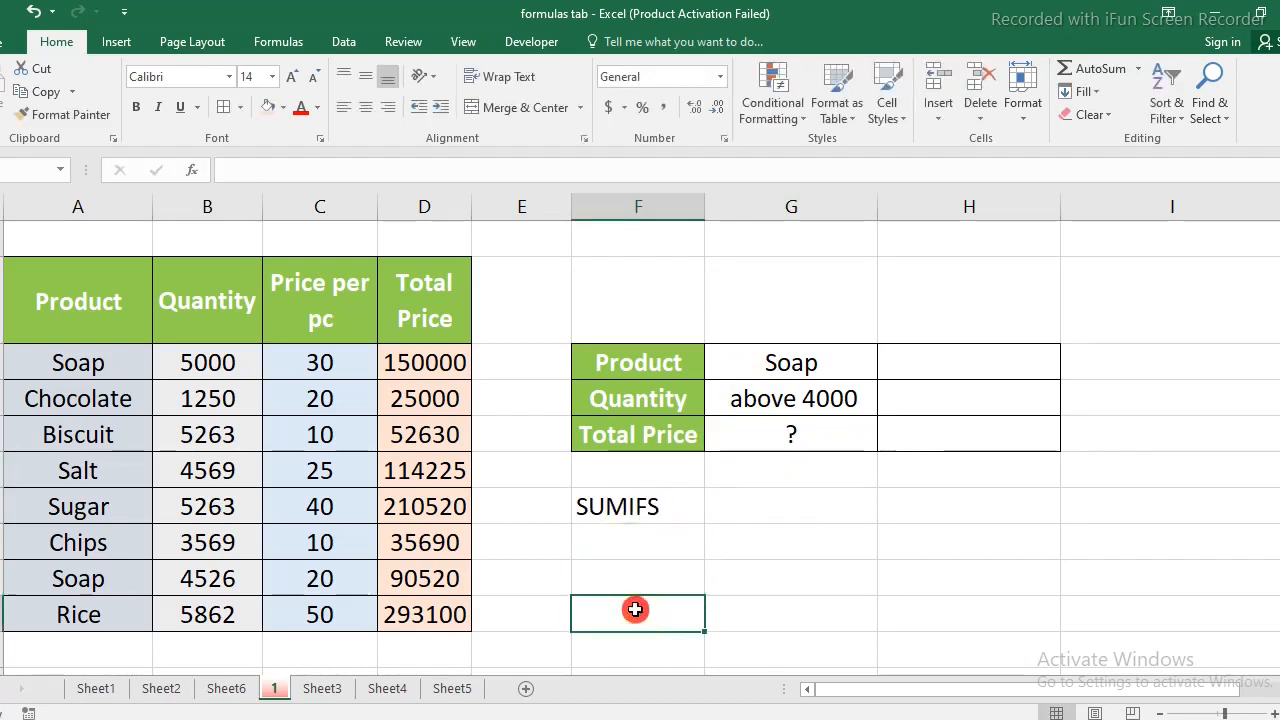
text(SUMPRO)
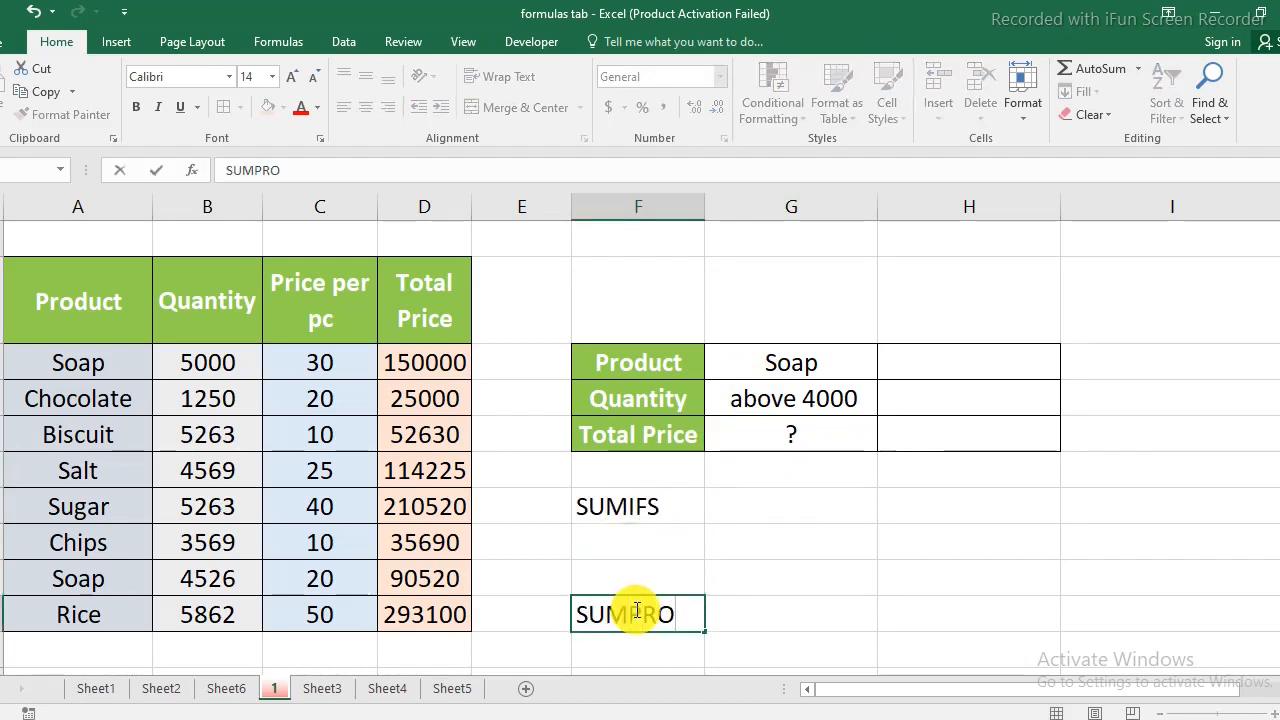
text(DUCT)
key(Return)
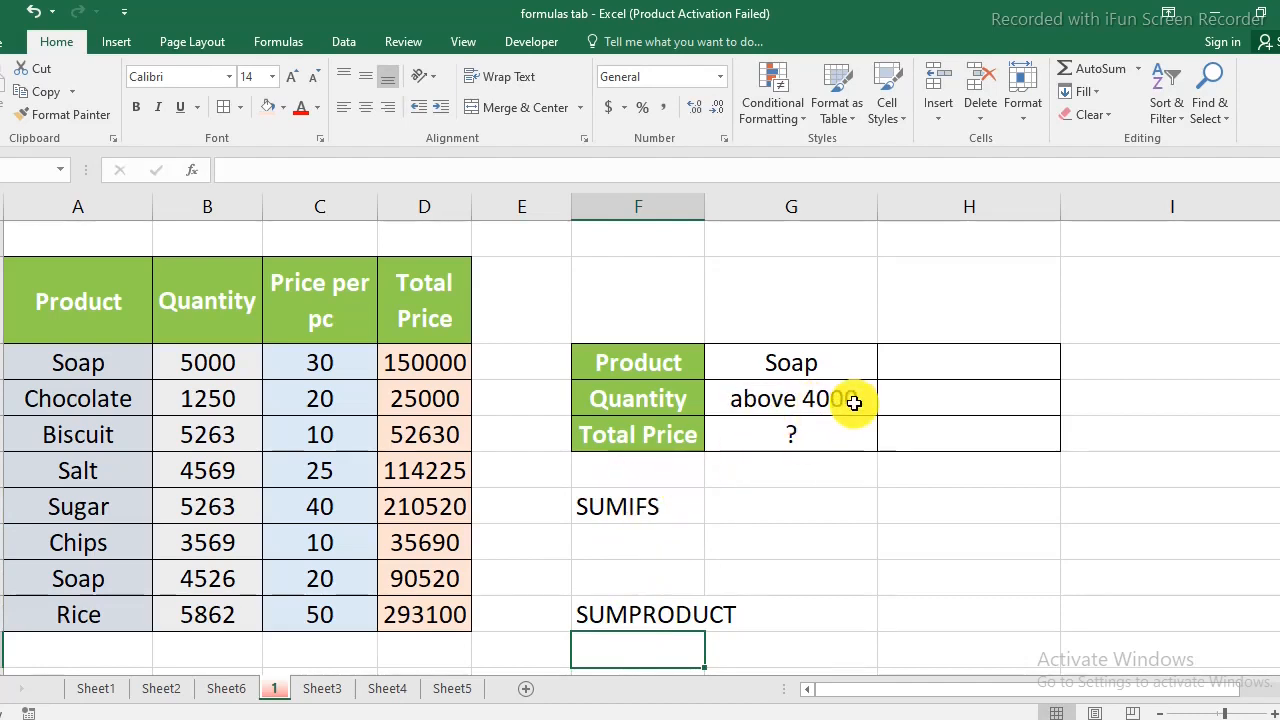
Step: Change the Quantity criterion in G44 to >4000
click(800, 402)
double_click(806, 401)
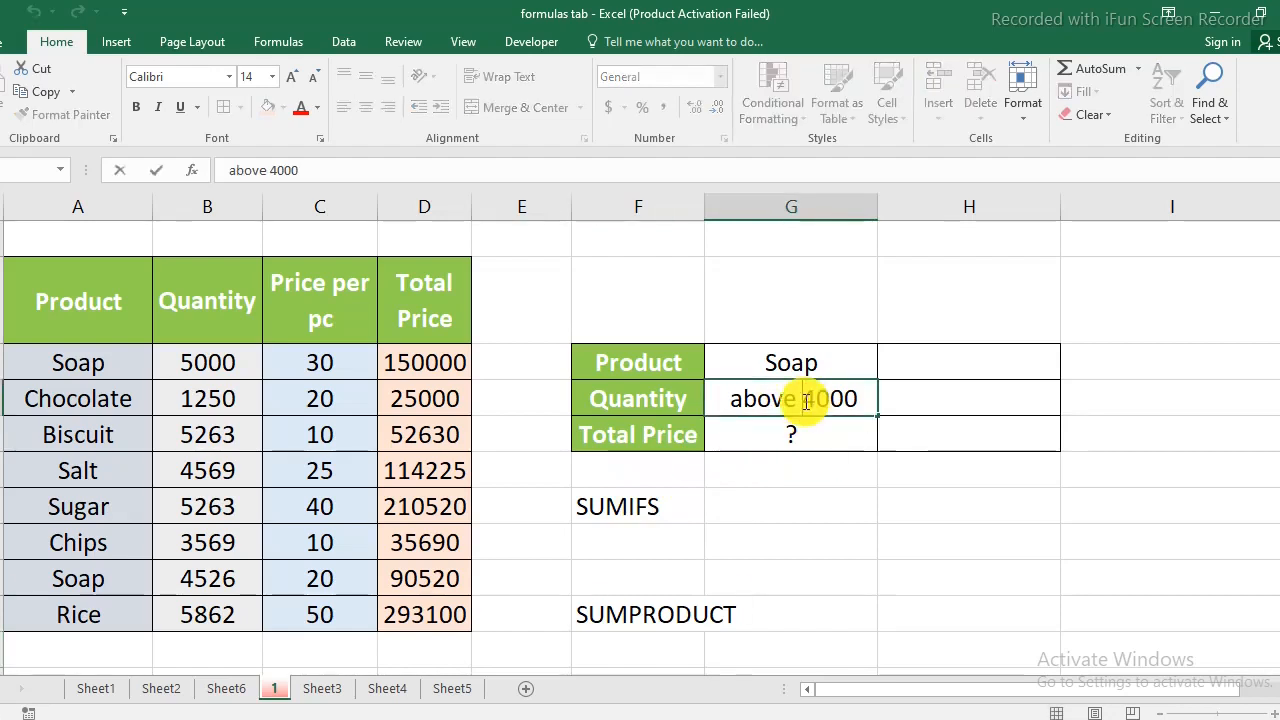
key(BackSpace)
key(BackSpace)
key(BackSpace)
key(BackSpace)
key(BackSpace)
key(BackSpace)
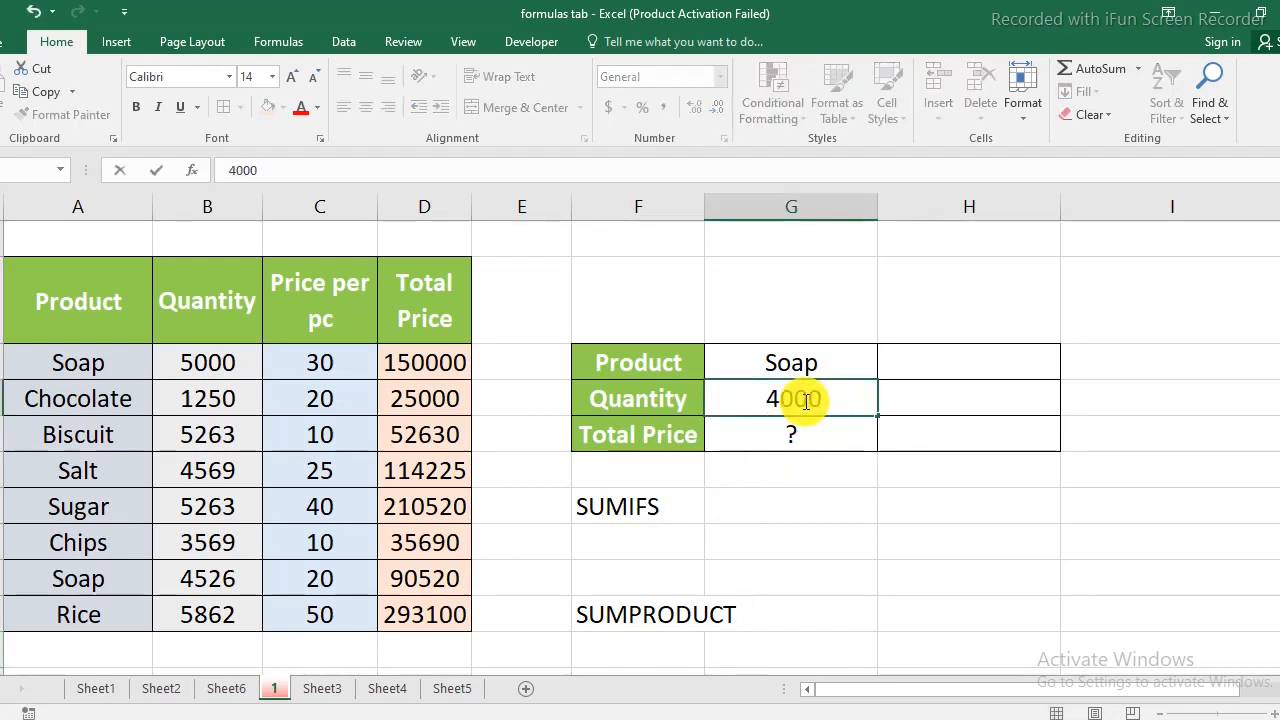
text(>)
key(Return)
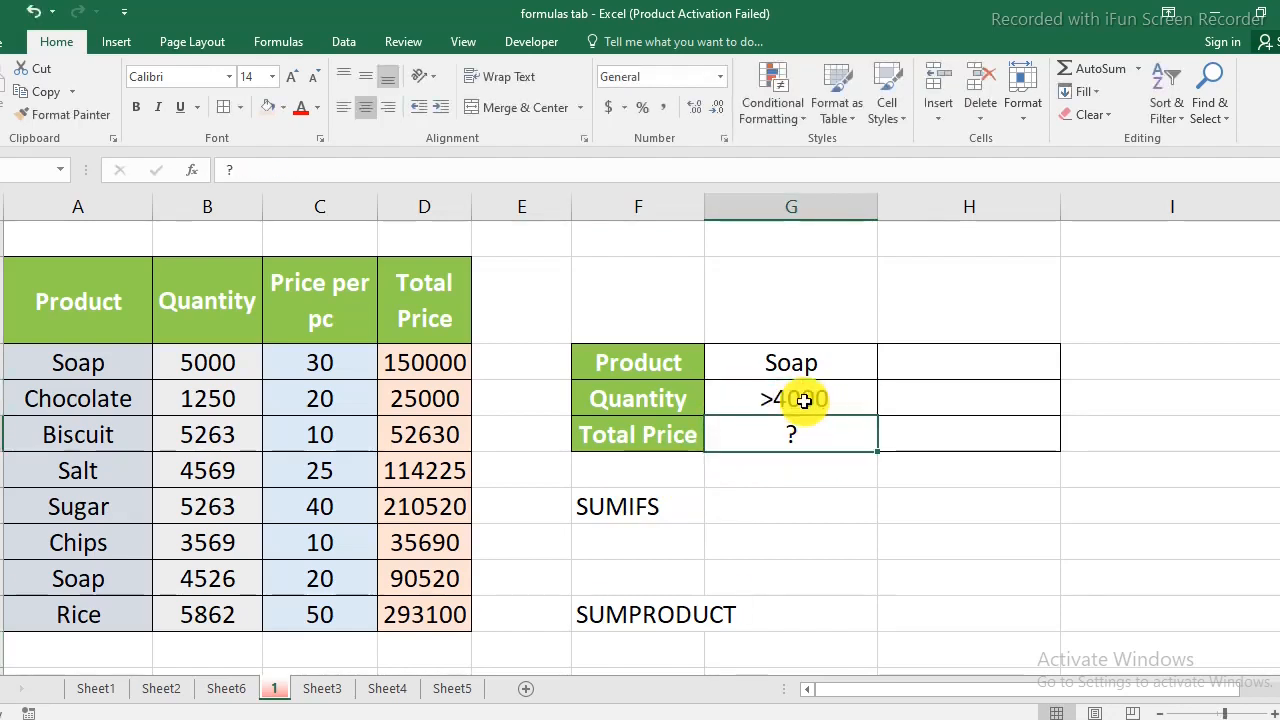
Step: Start a SUMIFS formula in F48 that sums D43:D50 where the products in A43:A50 match G43
click(655, 548)
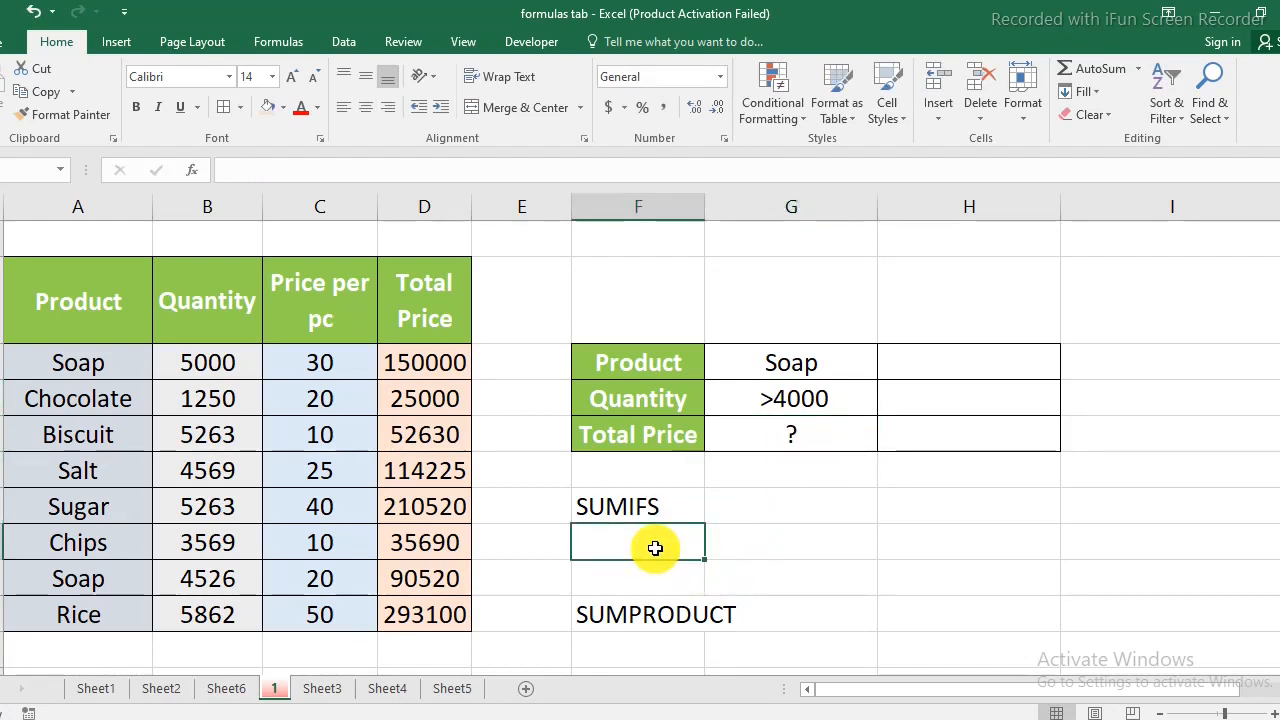
text(=SUMIFS)
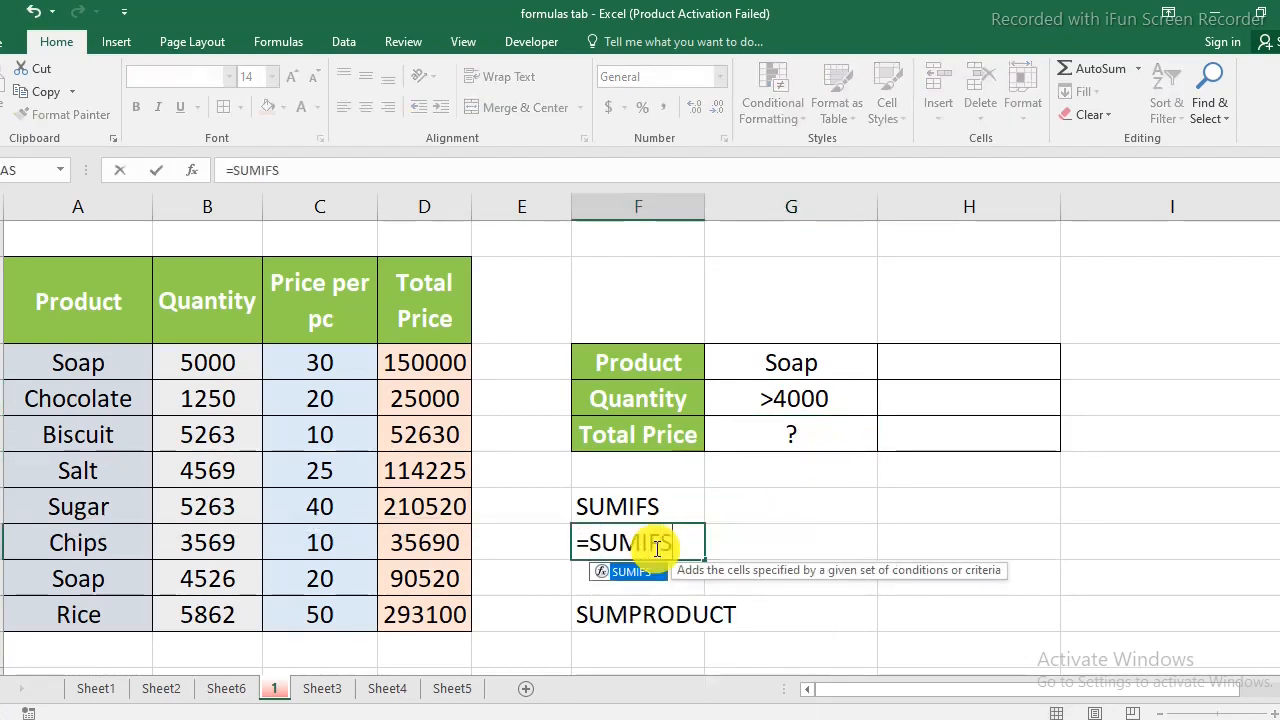
text(()
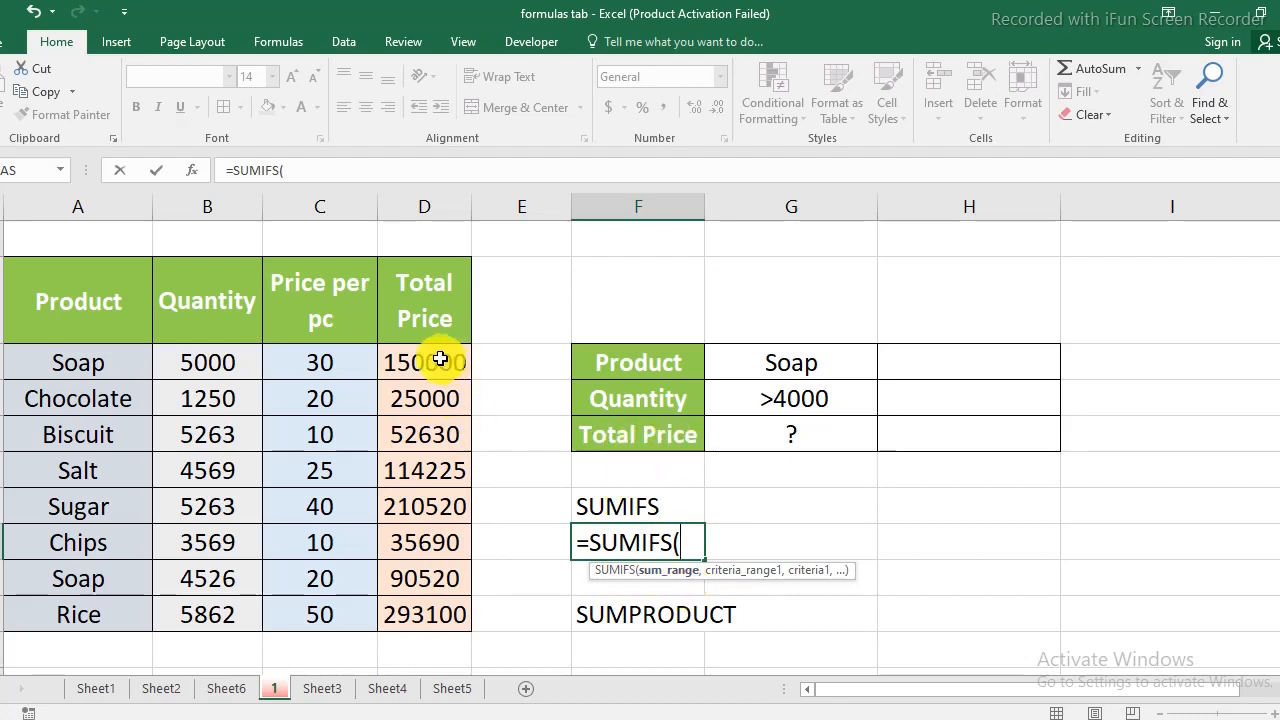
drag(455, 360, 439, 610)
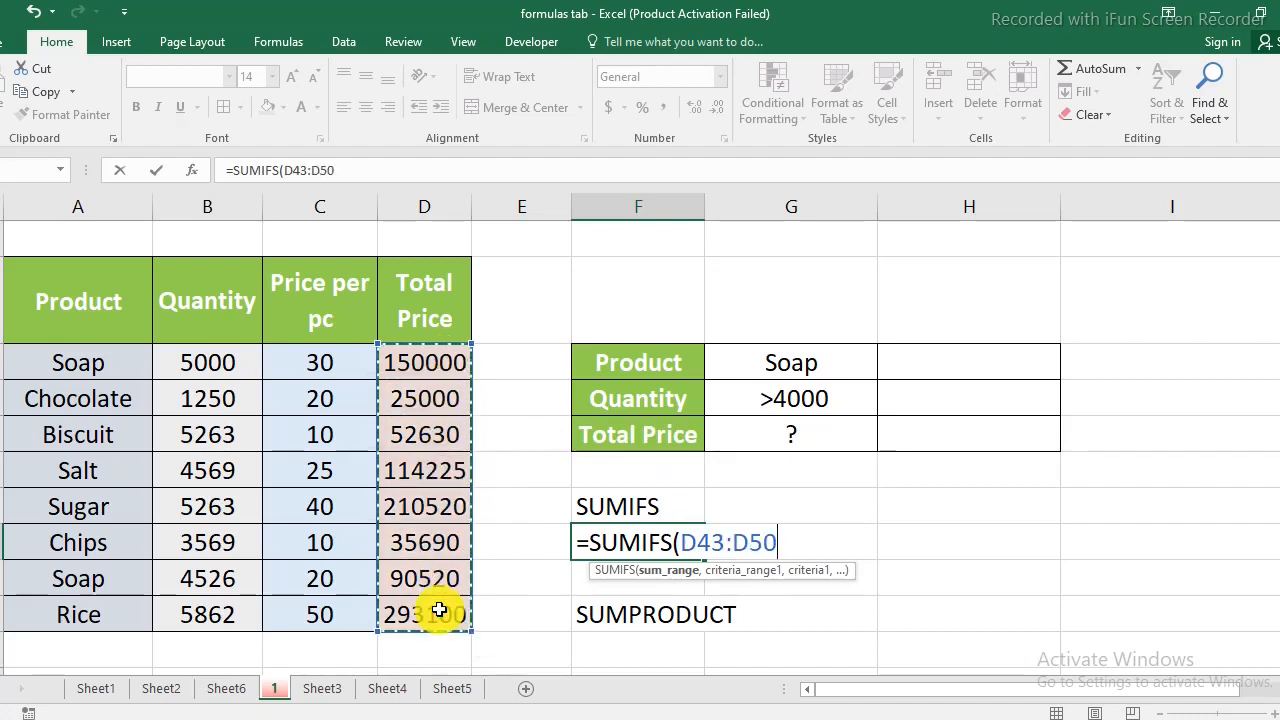
text(,)
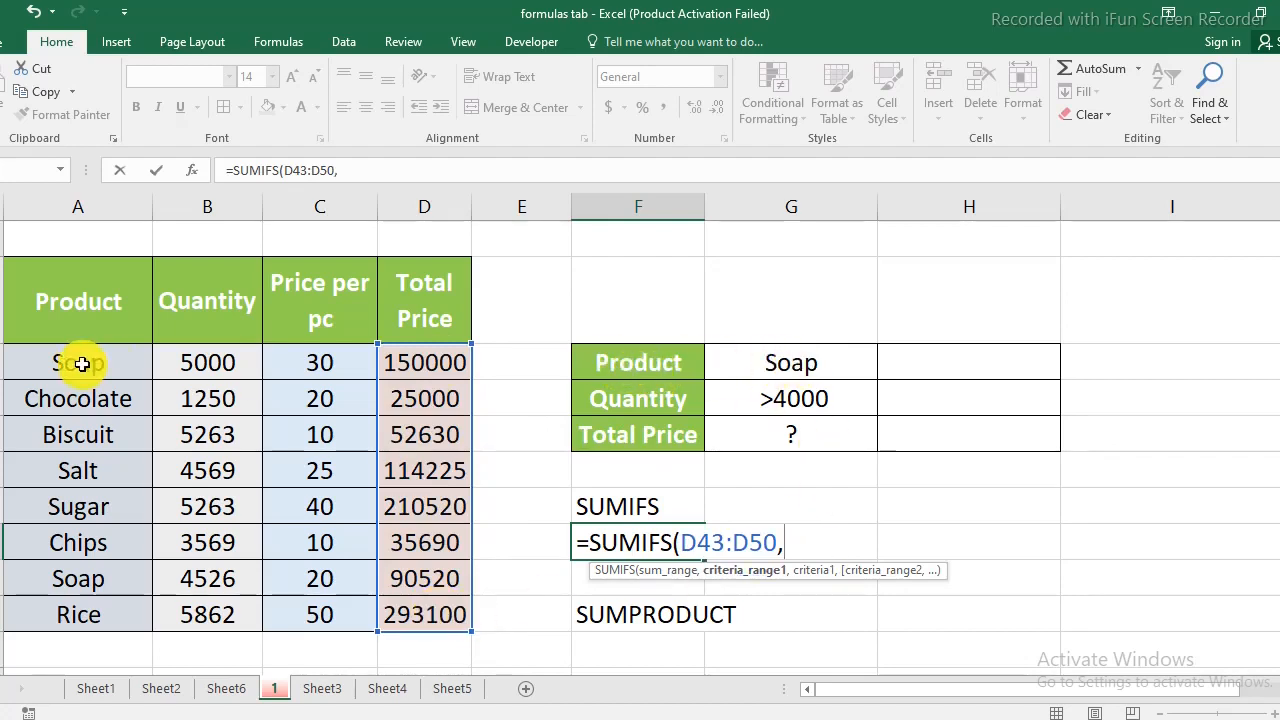
drag(83, 363, 87, 607)
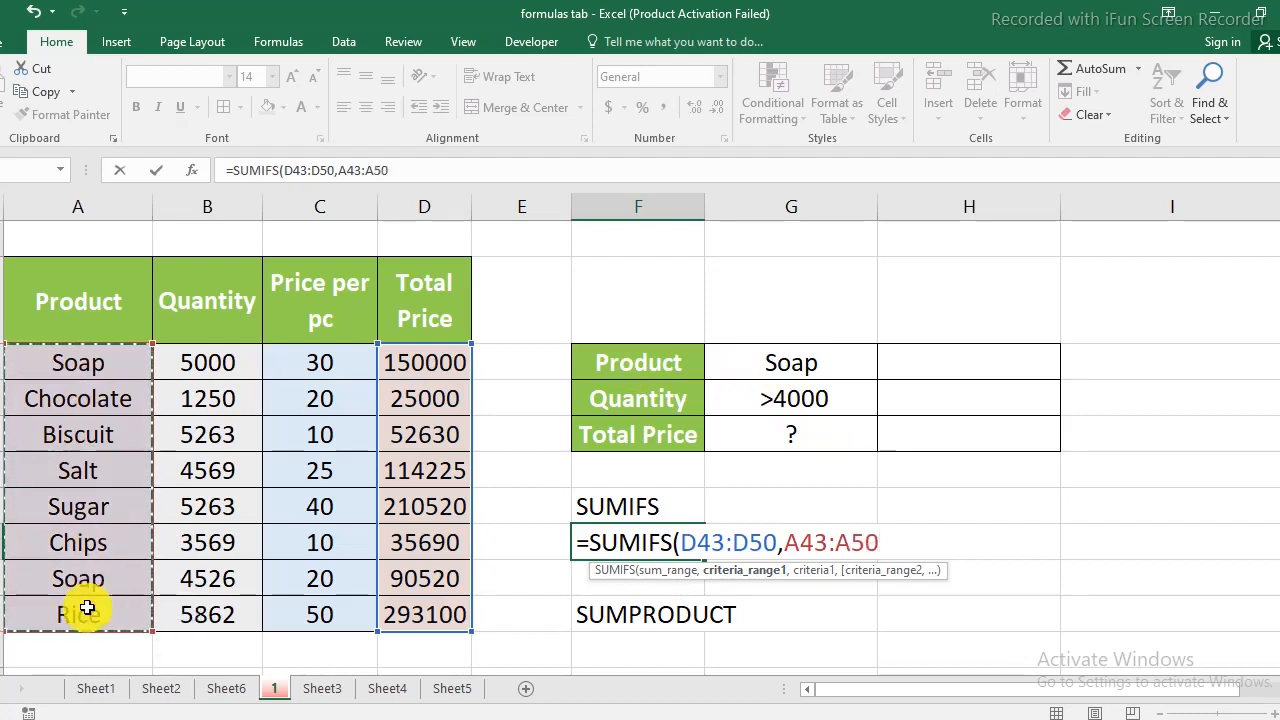
text(,)
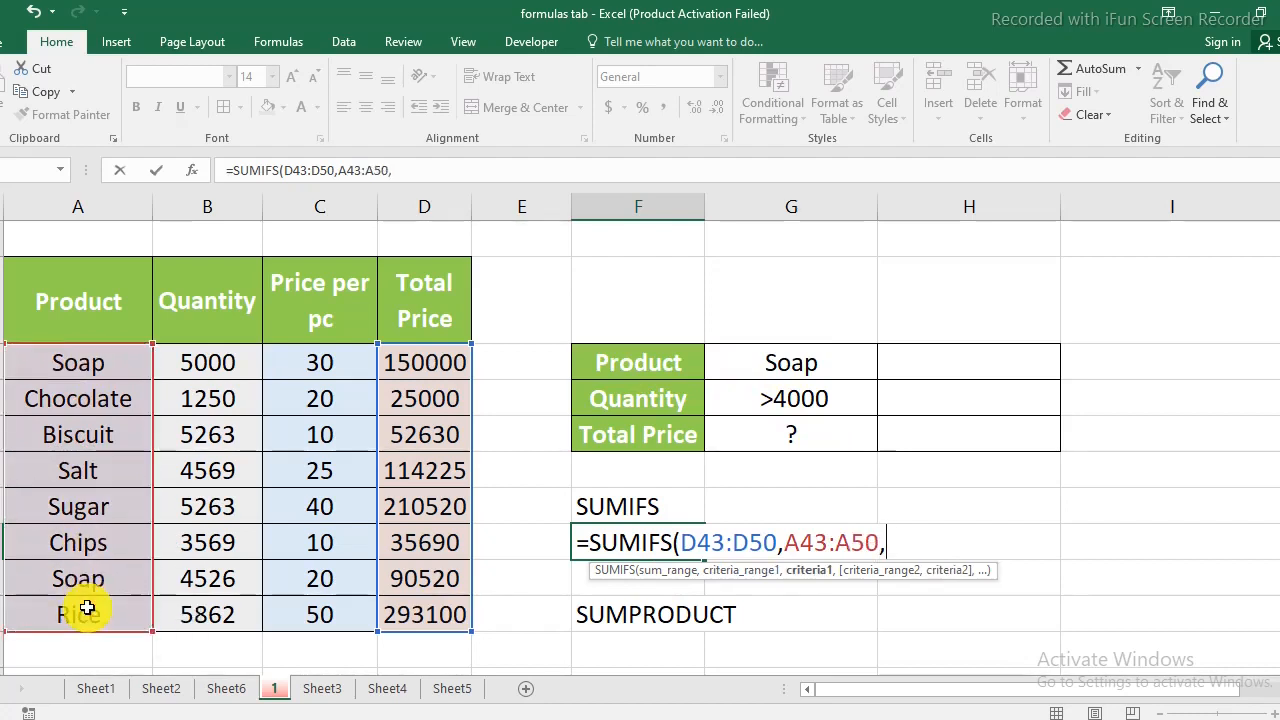
click(781, 362)
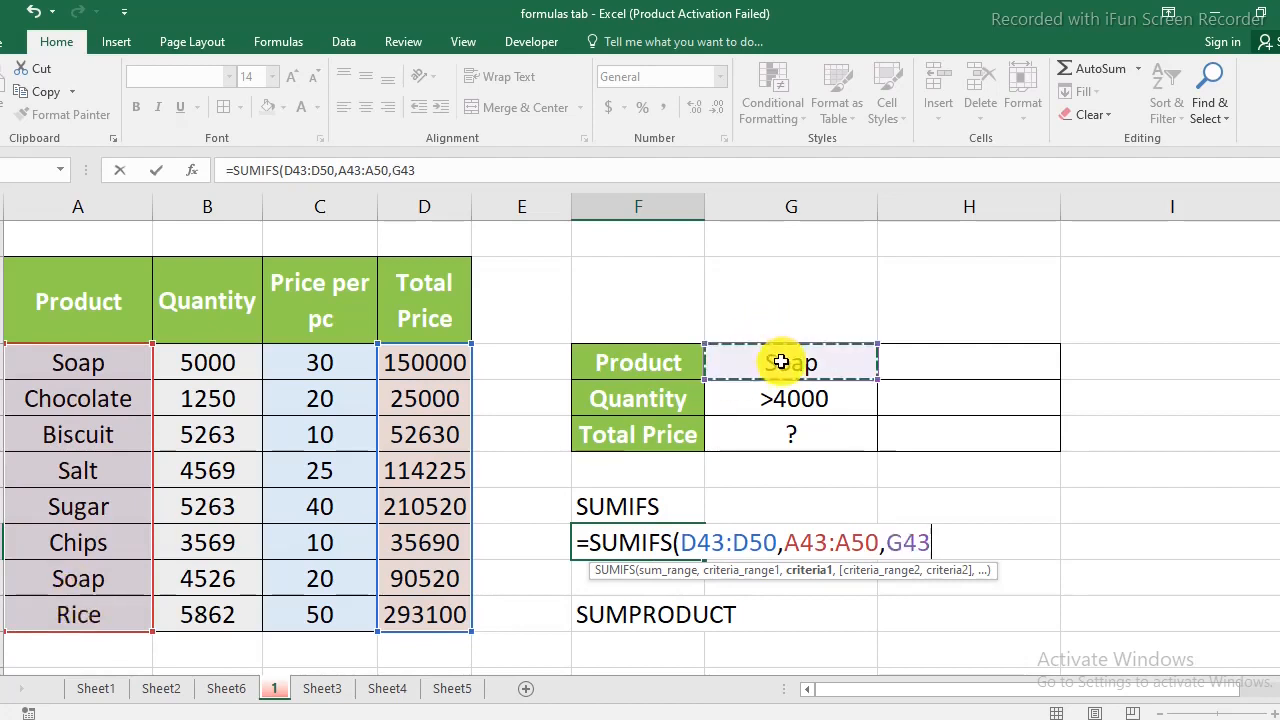
Step: Add the quantity range B43:B50 with criterion G44 to the SUMIFS formula and complete it
text(,)
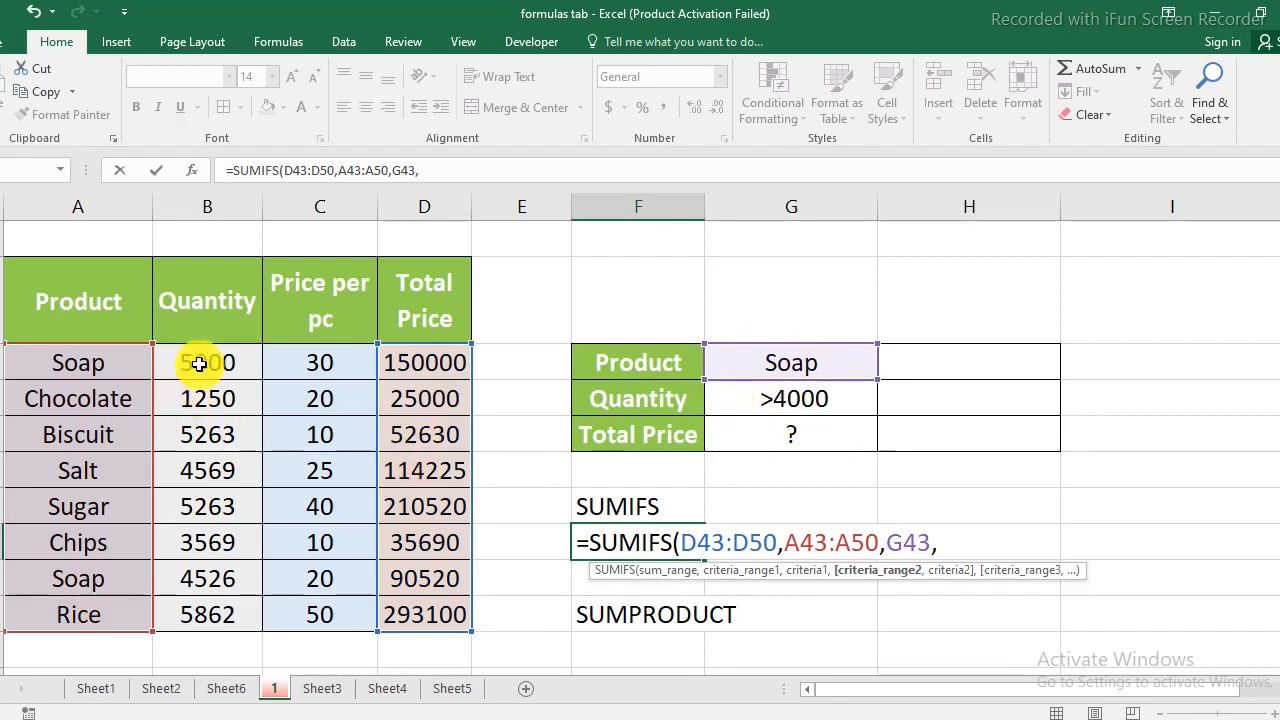
drag(200, 362, 217, 611)
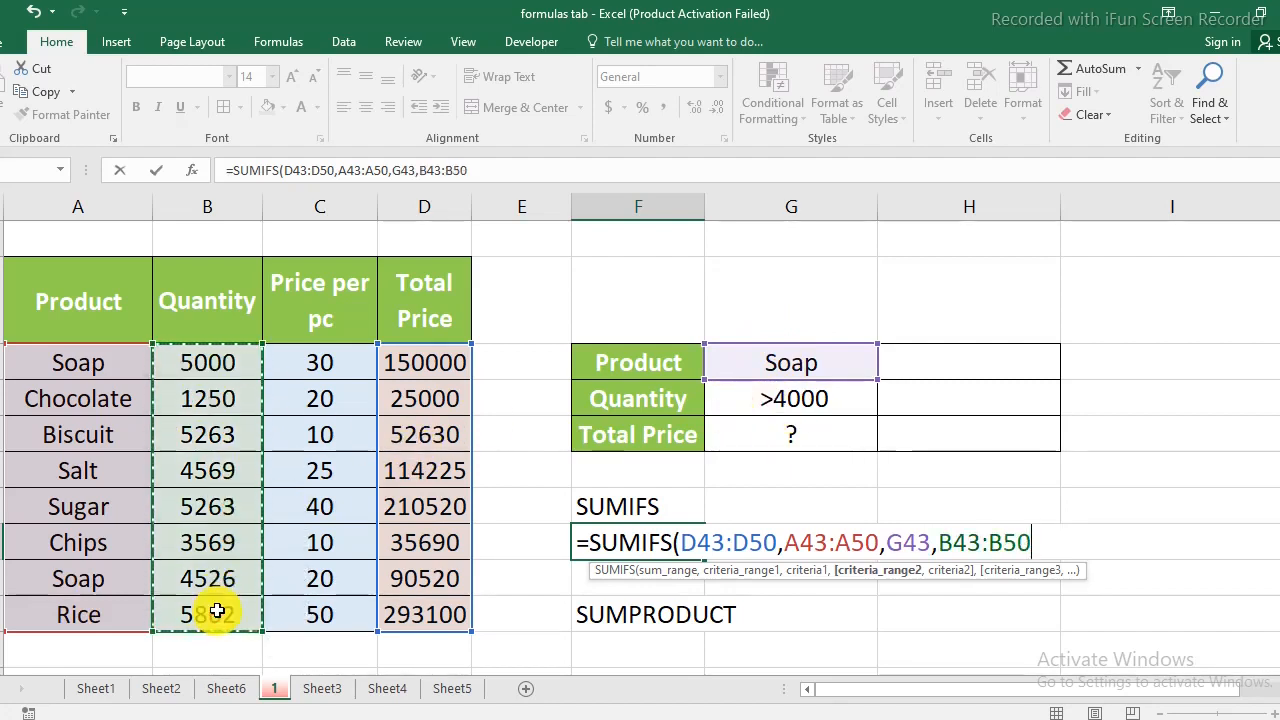
text(,)
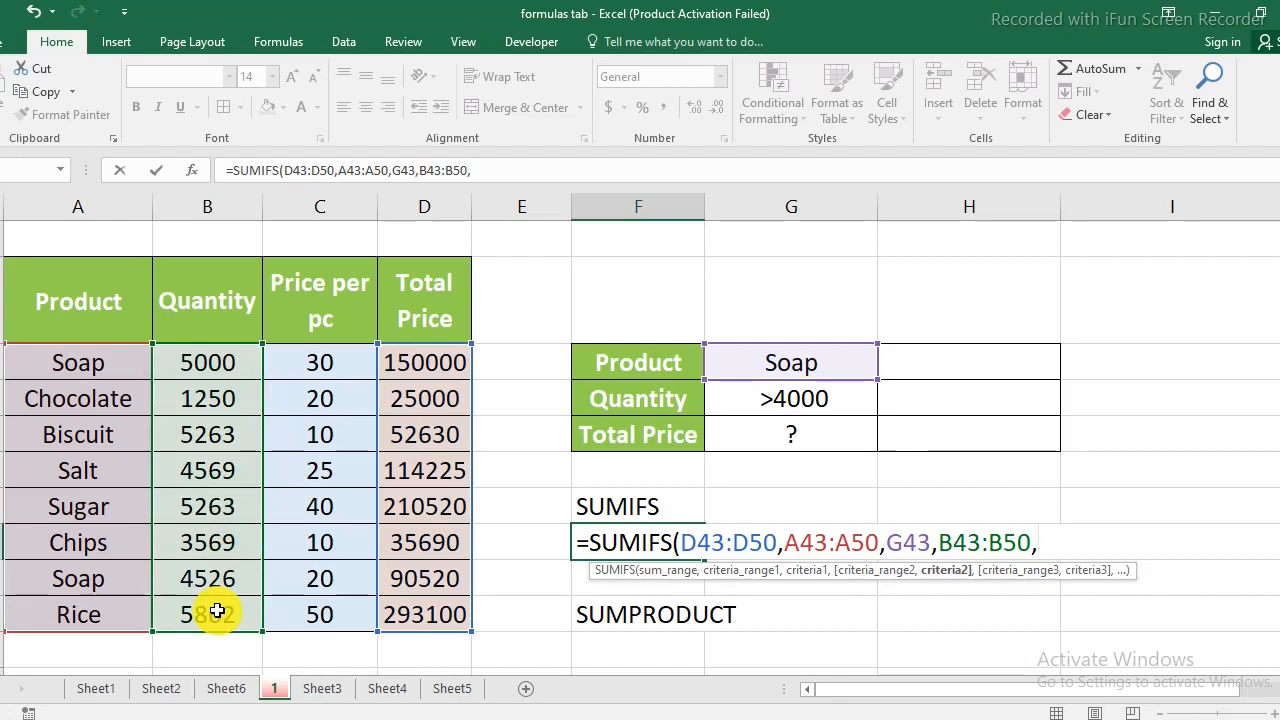
click(791, 398)
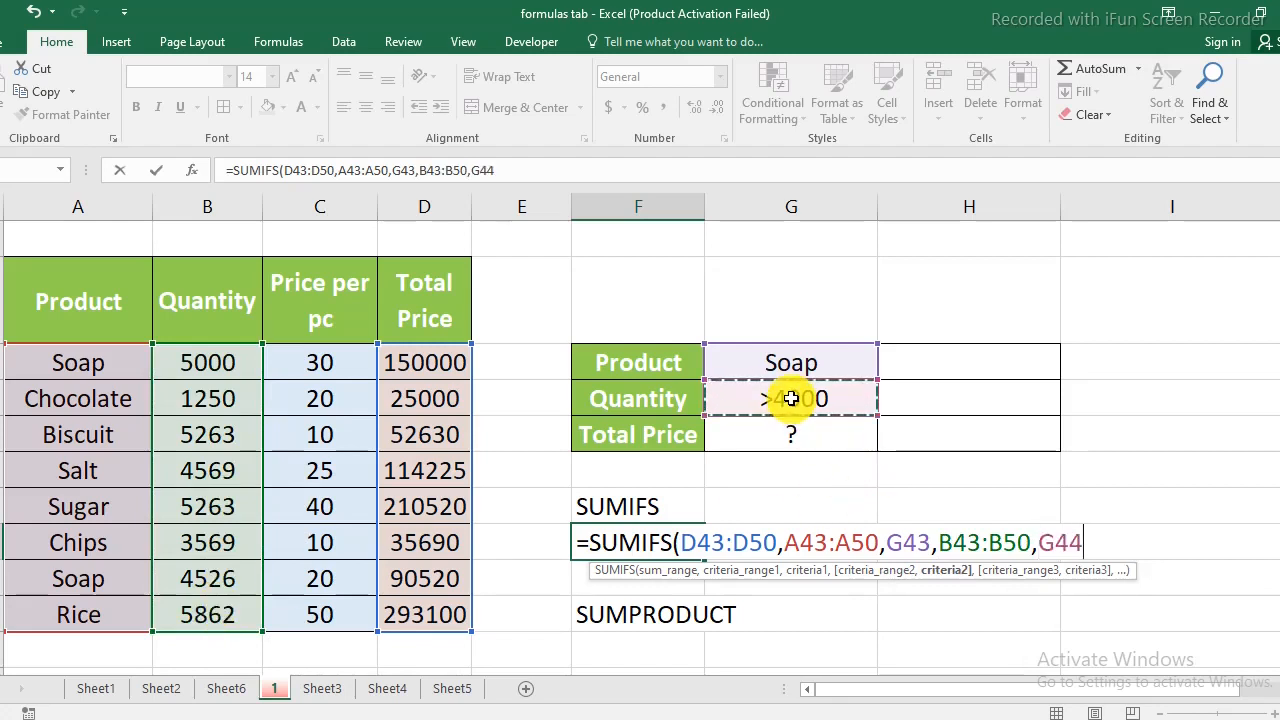
text())
key(Return)
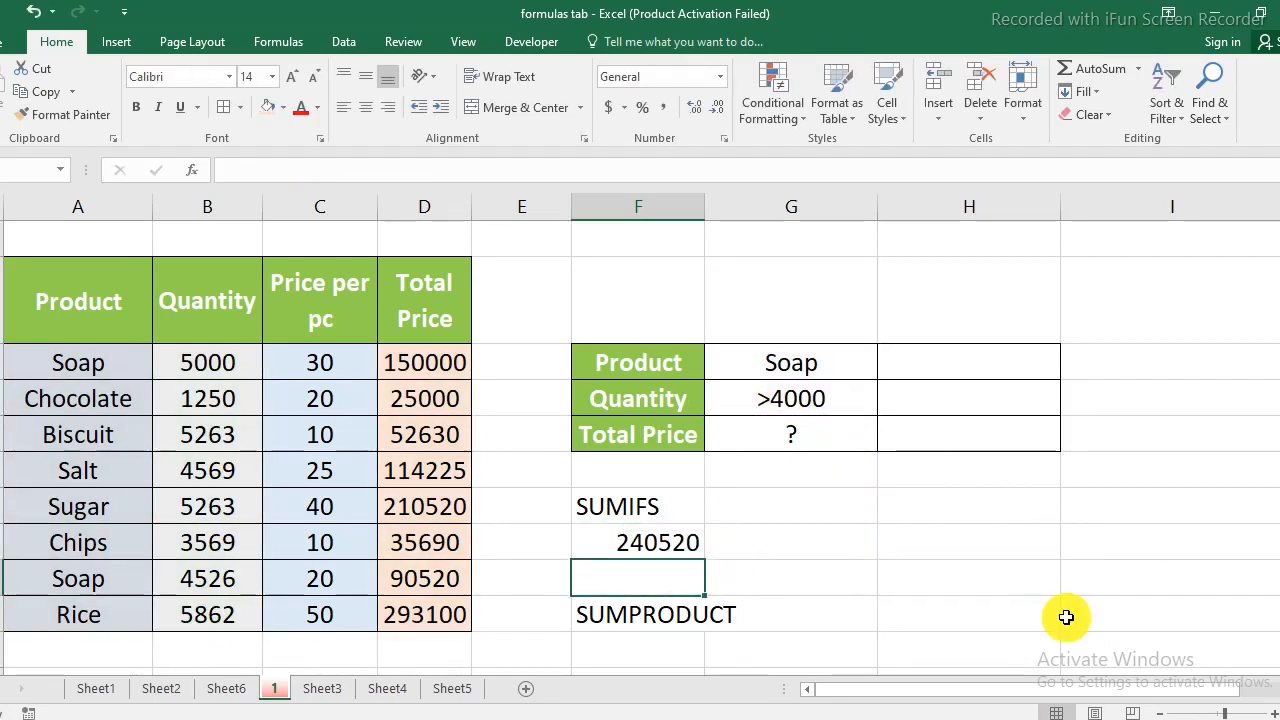
click(634, 542)
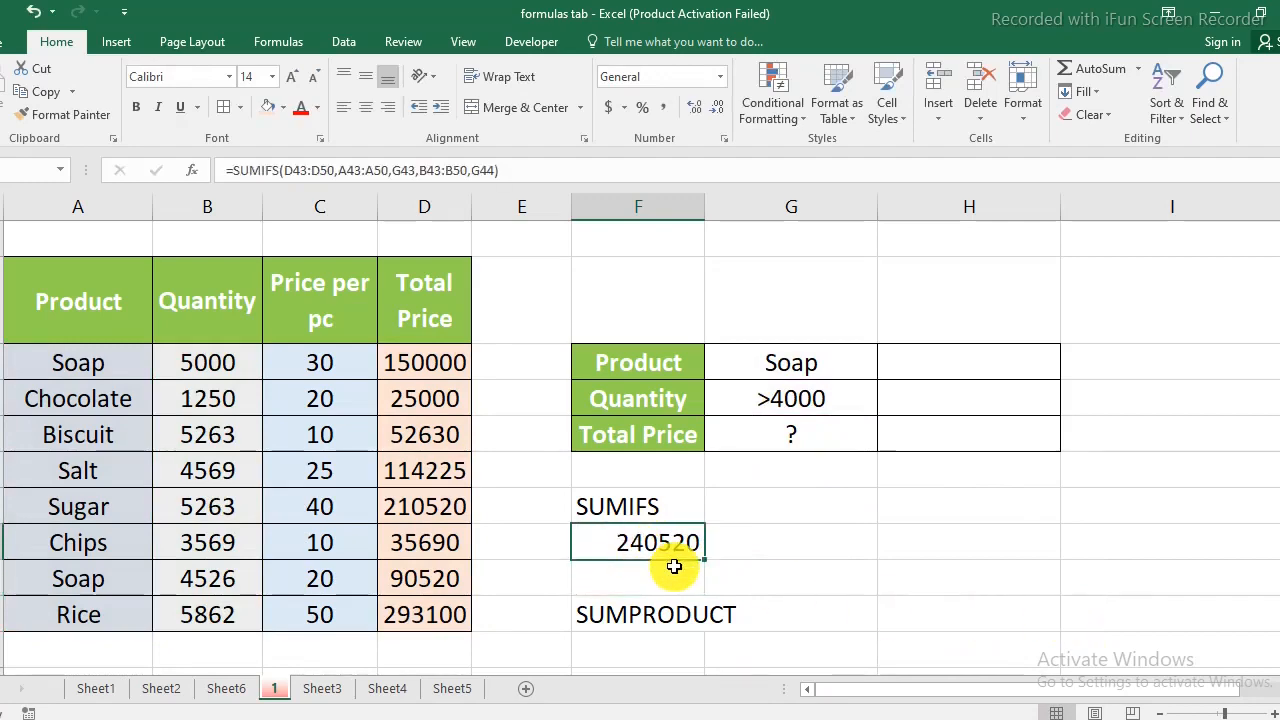
Step: Copy the Product and Quantity criteria from G43:G44 into H43:H44
scroll(674, 566, down, 1)
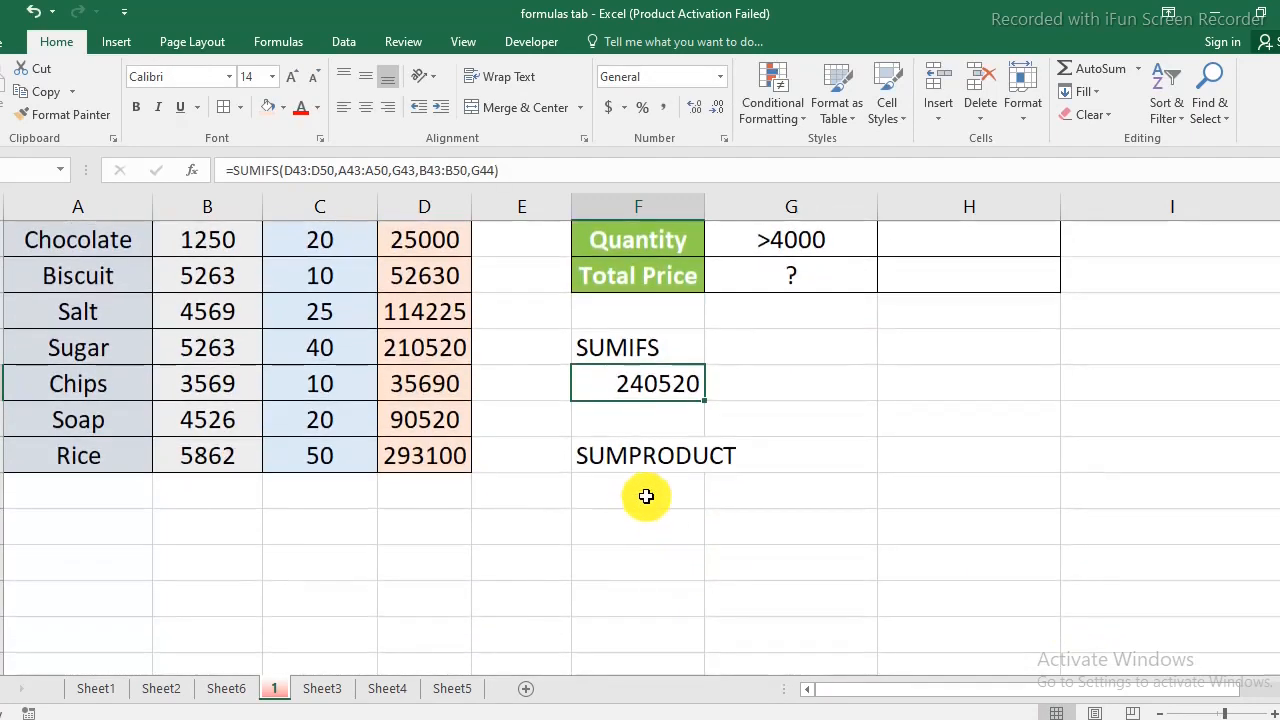
click(646, 500)
scroll(652, 525, up, 1)
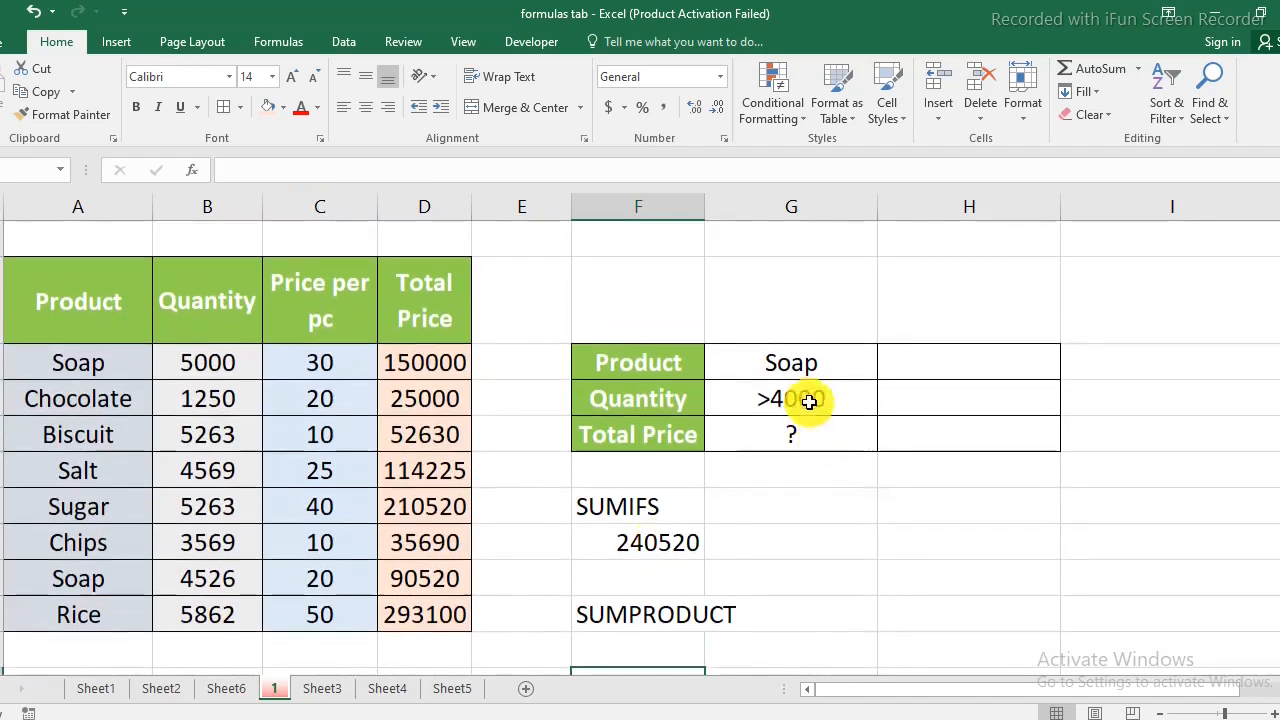
click(788, 398)
drag(790, 360, 806, 397)
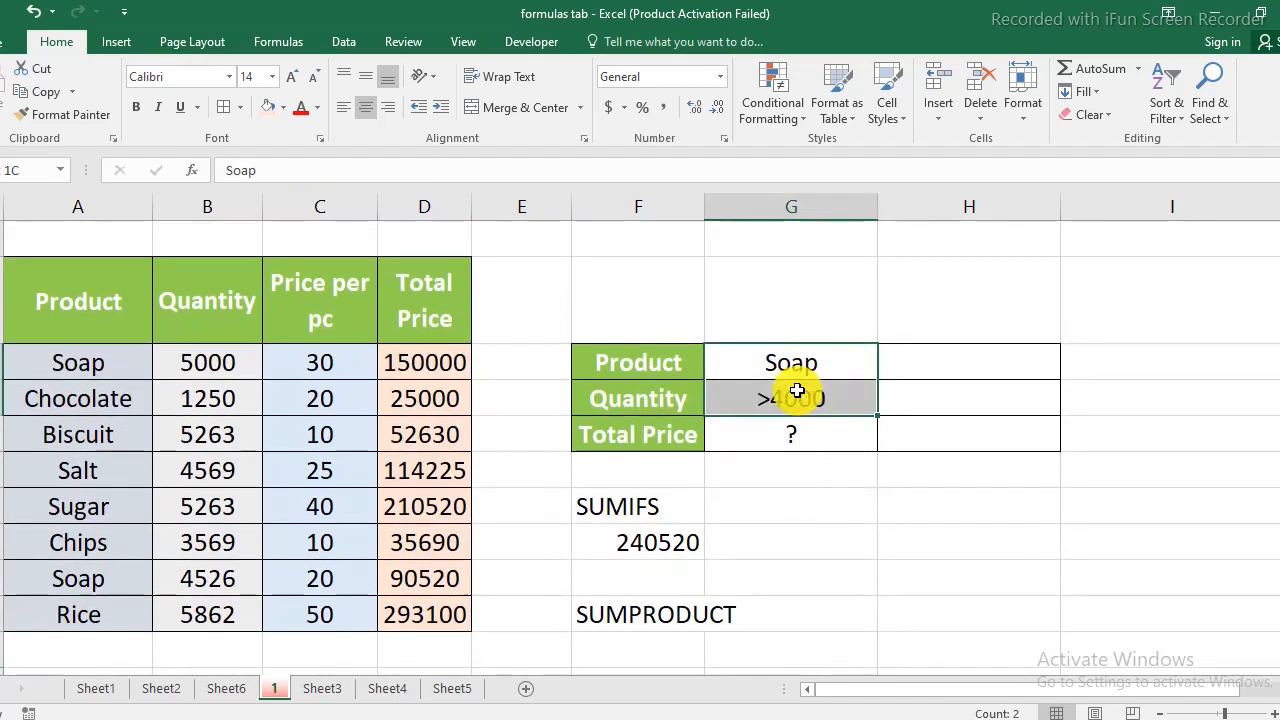
key(ctrl+c)
click(971, 366)
key(ctrl+v)
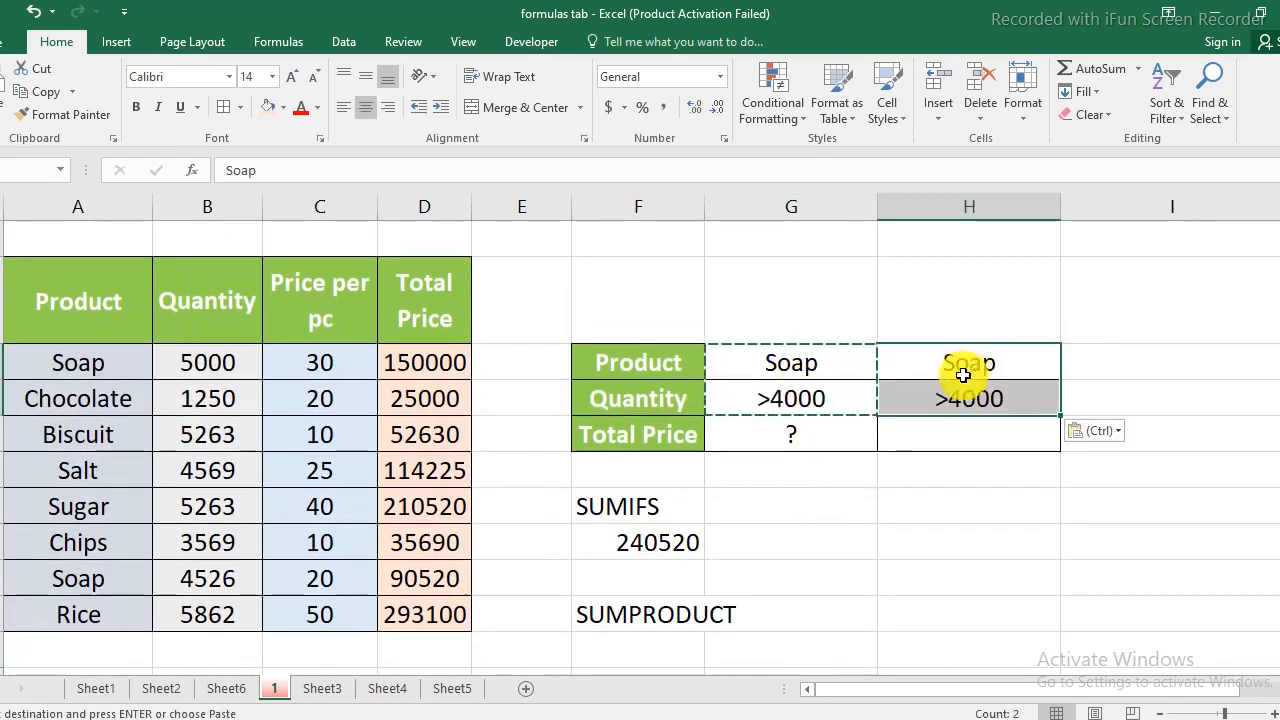
Step: Start a SUMPRODUCT formula in F51 with the product condition (A43:A50=H43)
scroll(930, 443, down, 1)
scroll(930, 443, down, 1)
click(641, 496)
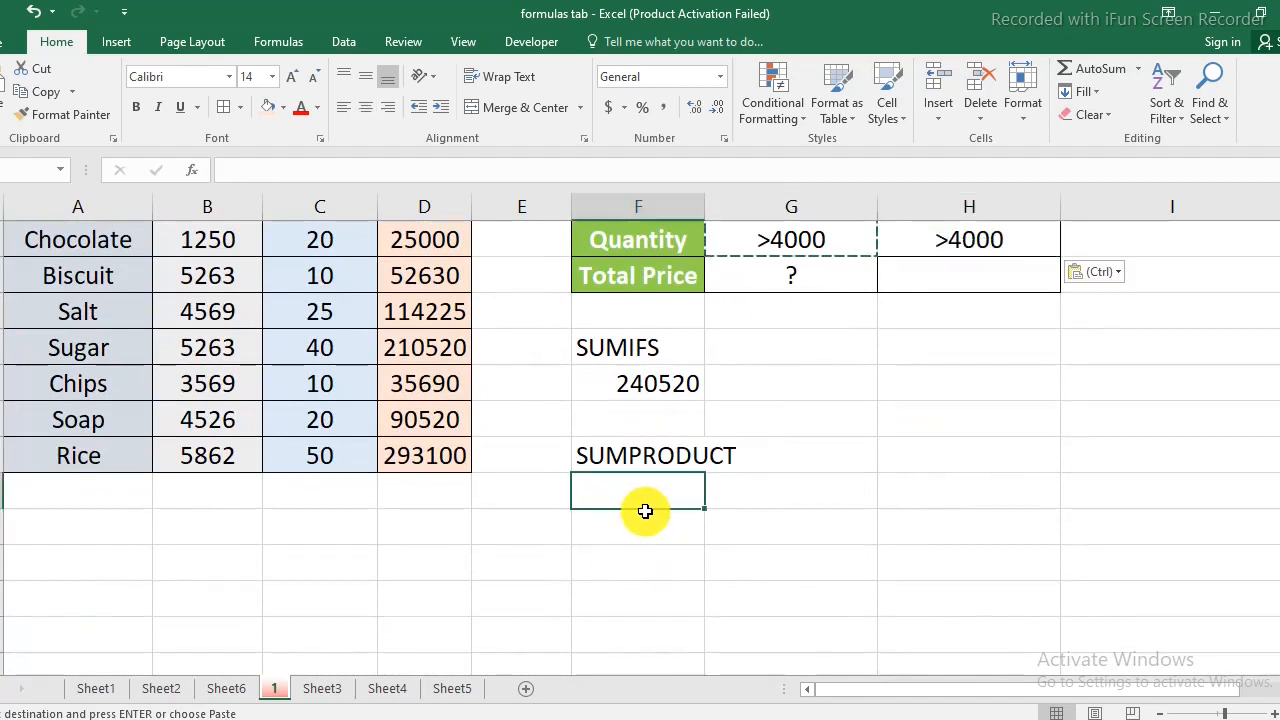
text(=SUMPRO)
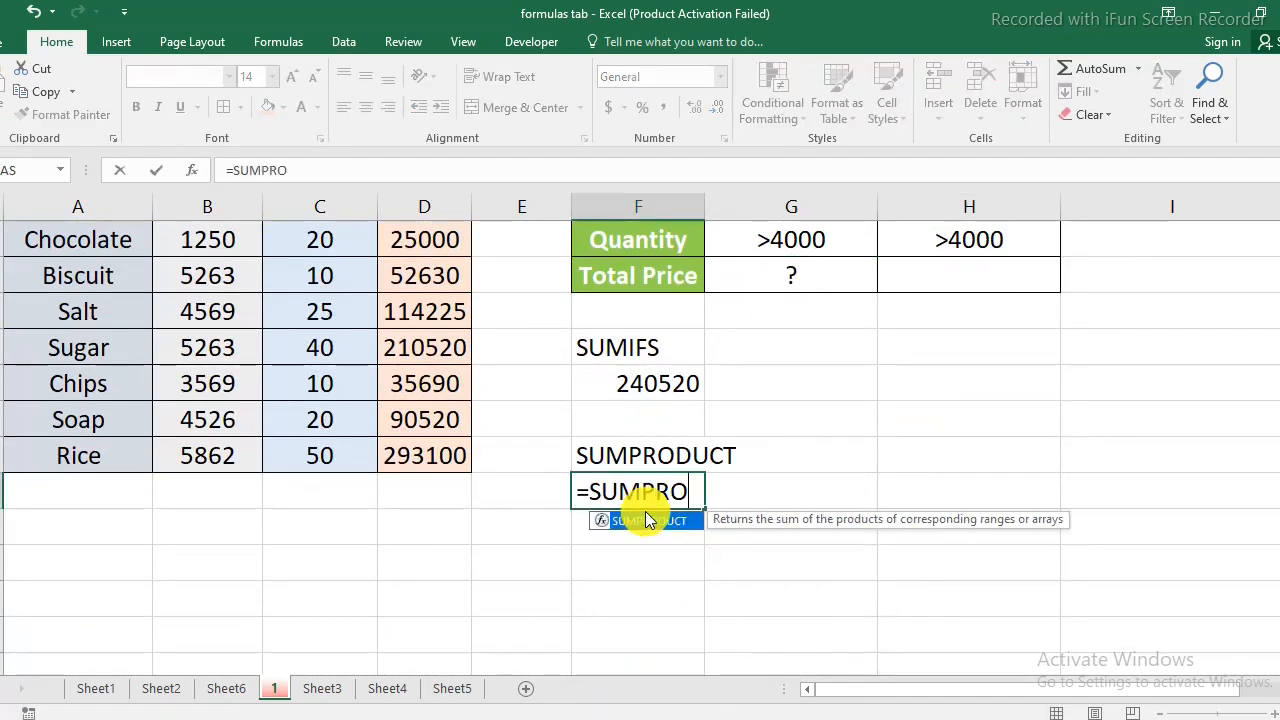
double_click(648, 521)
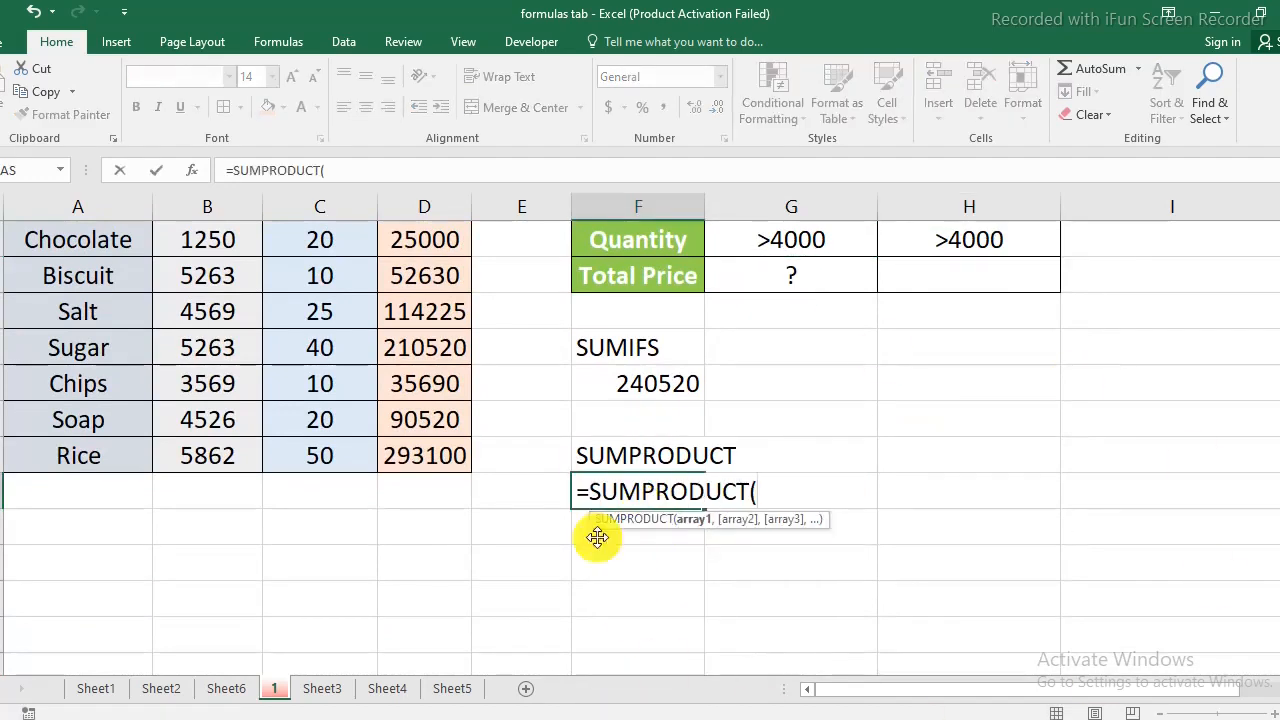
scroll(734, 574, up, 2)
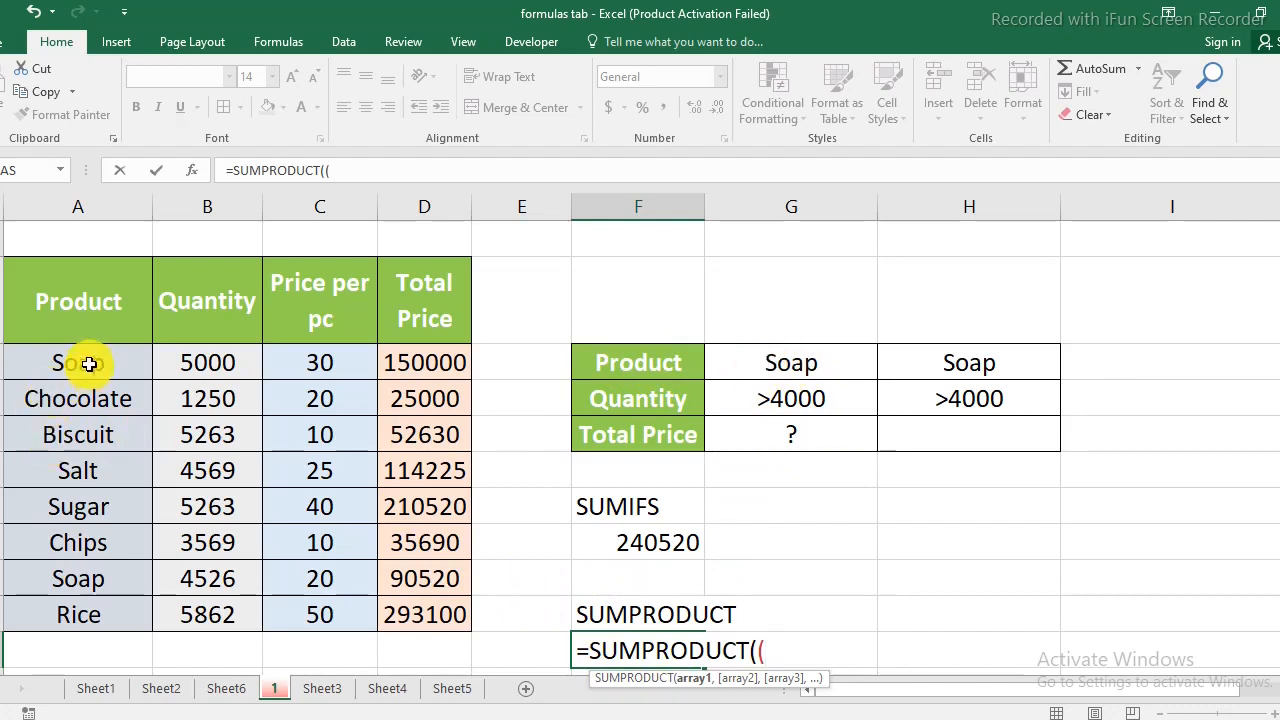
drag(89, 362, 92, 607)
text(=)
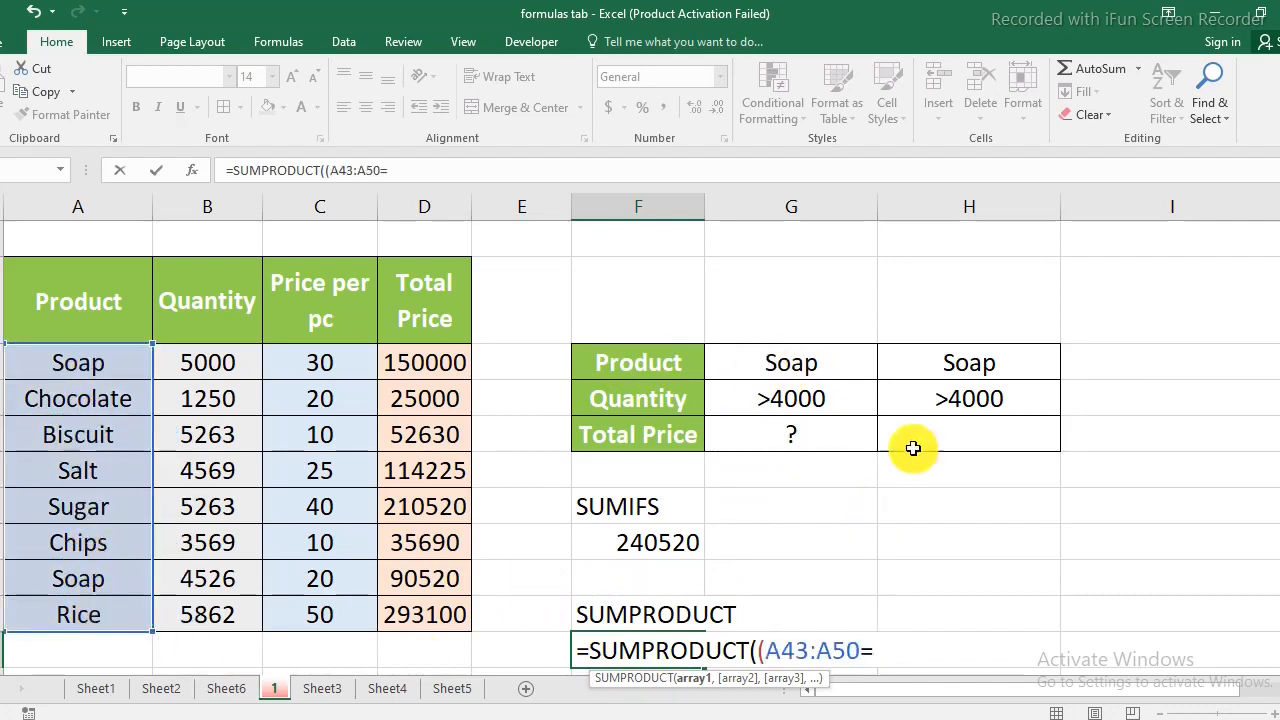
click(942, 366)
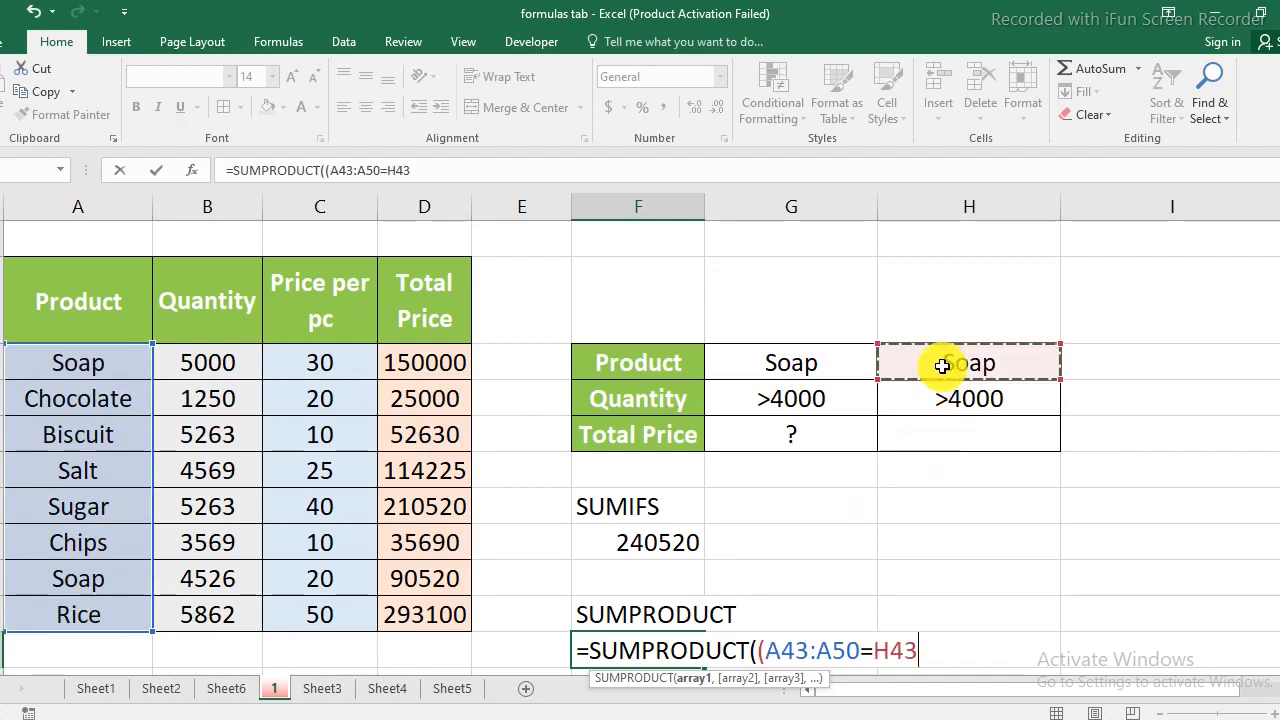
text())
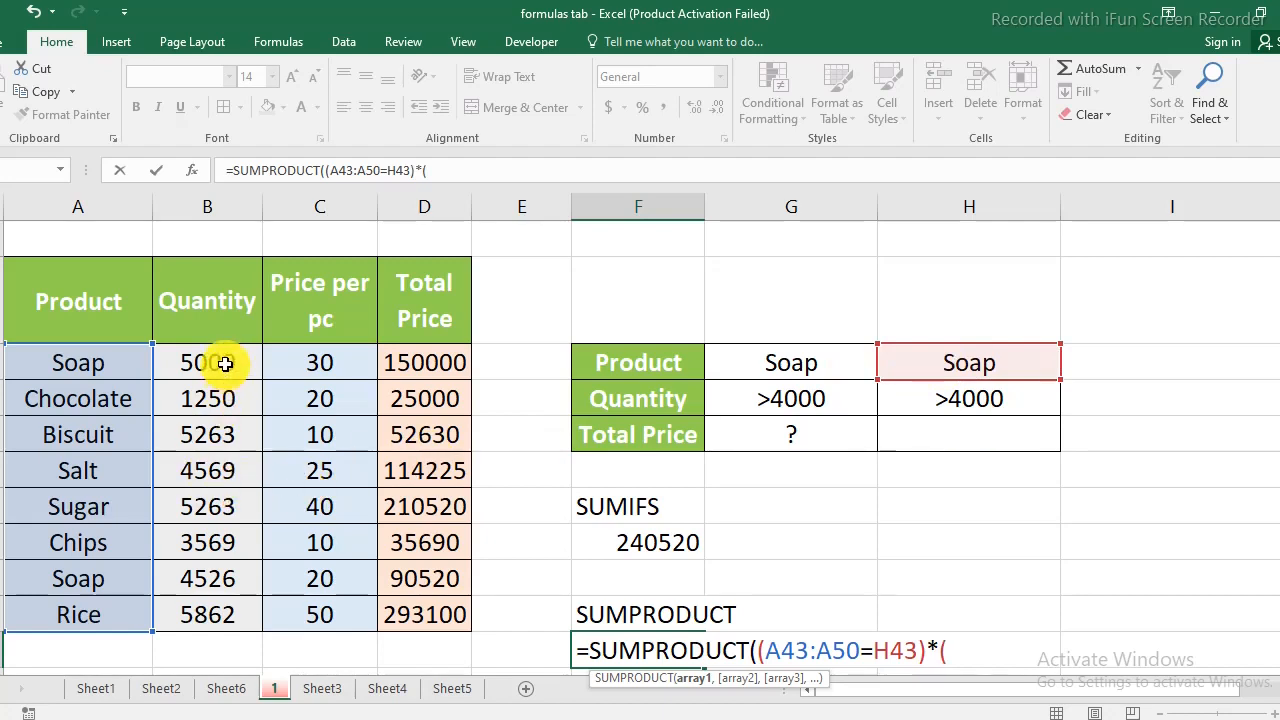
Step: Extend the SUMPRODUCT formula in F51 with the quantity condition (B43:B50=H44)
text(*()
drag(222, 364, 200, 620)
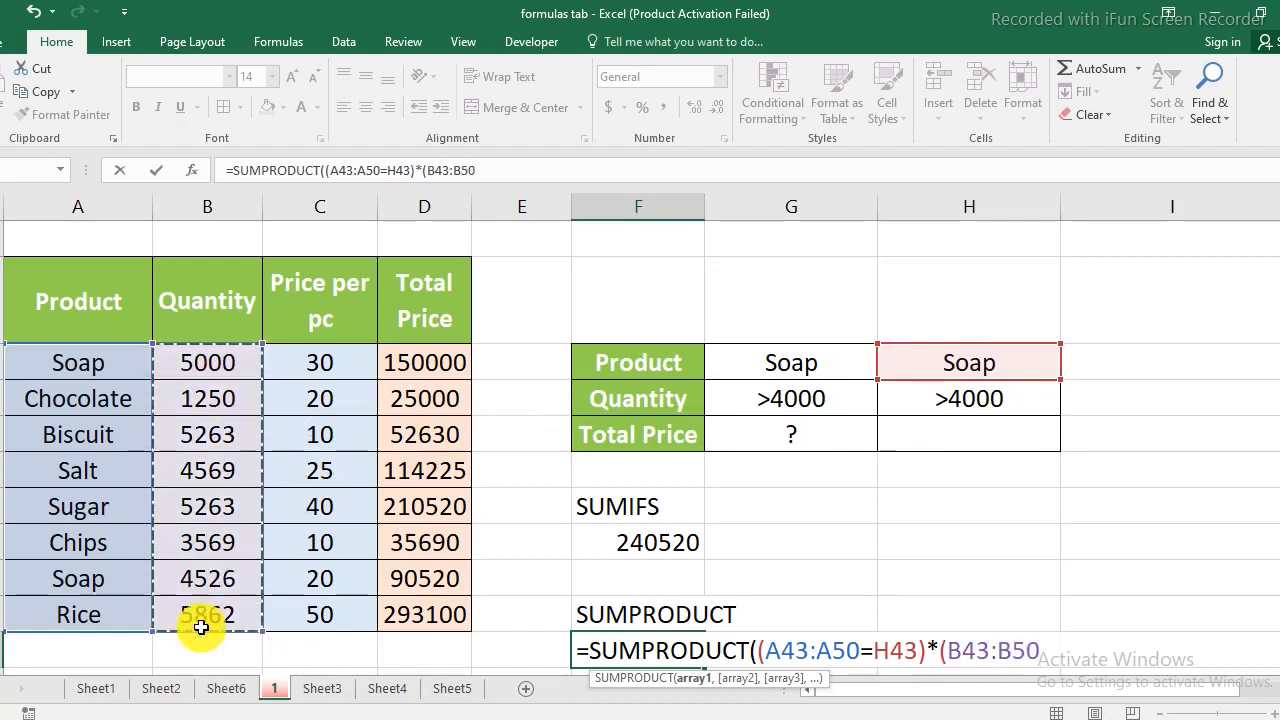
text(=)
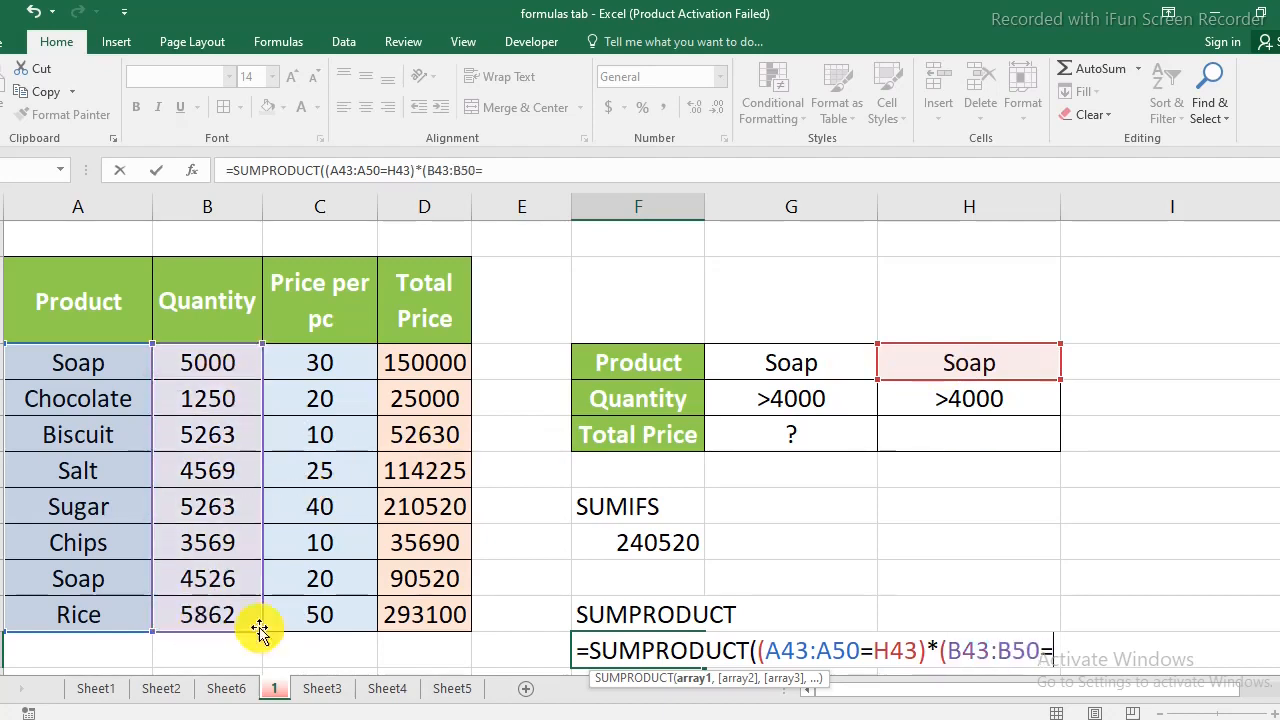
click(961, 399)
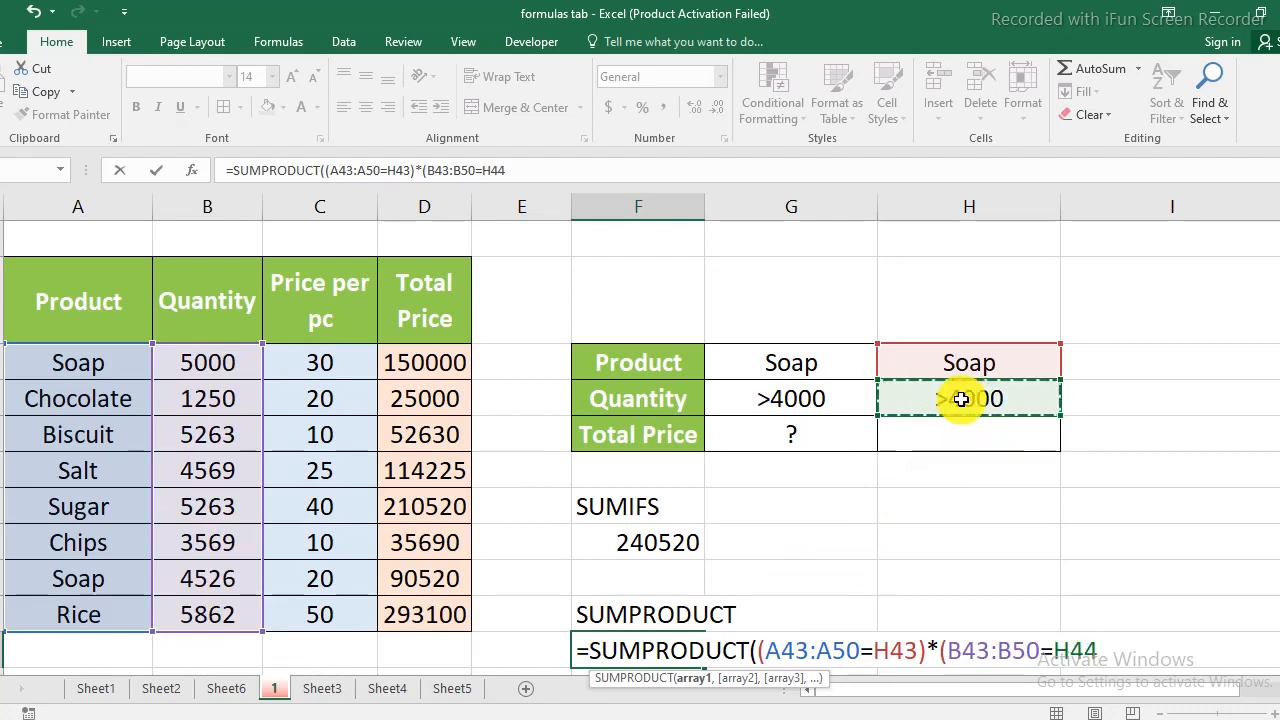
text()*)
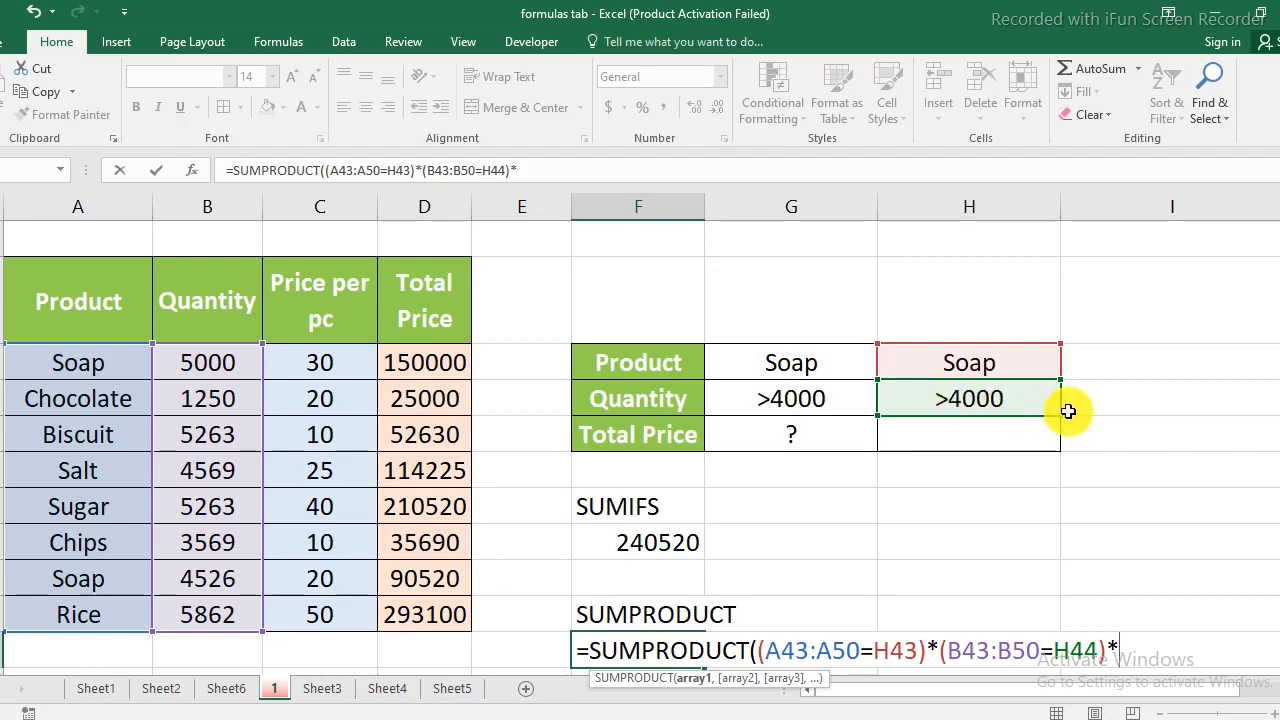
Step: Multiply the SUMPRODUCT conditions by the total prices in D43:D50 and complete the formula
scroll(1014, 457, down, 1)
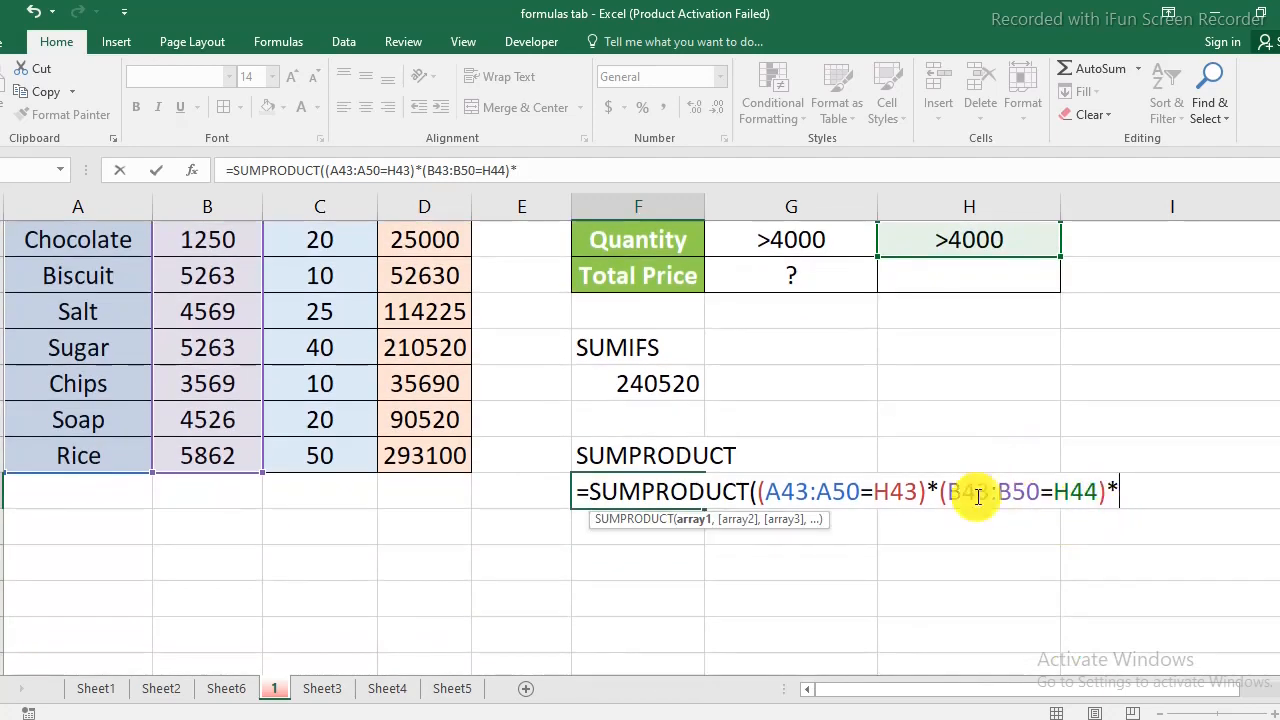
scroll(489, 341, up, 1)
scroll(489, 341, up, 1)
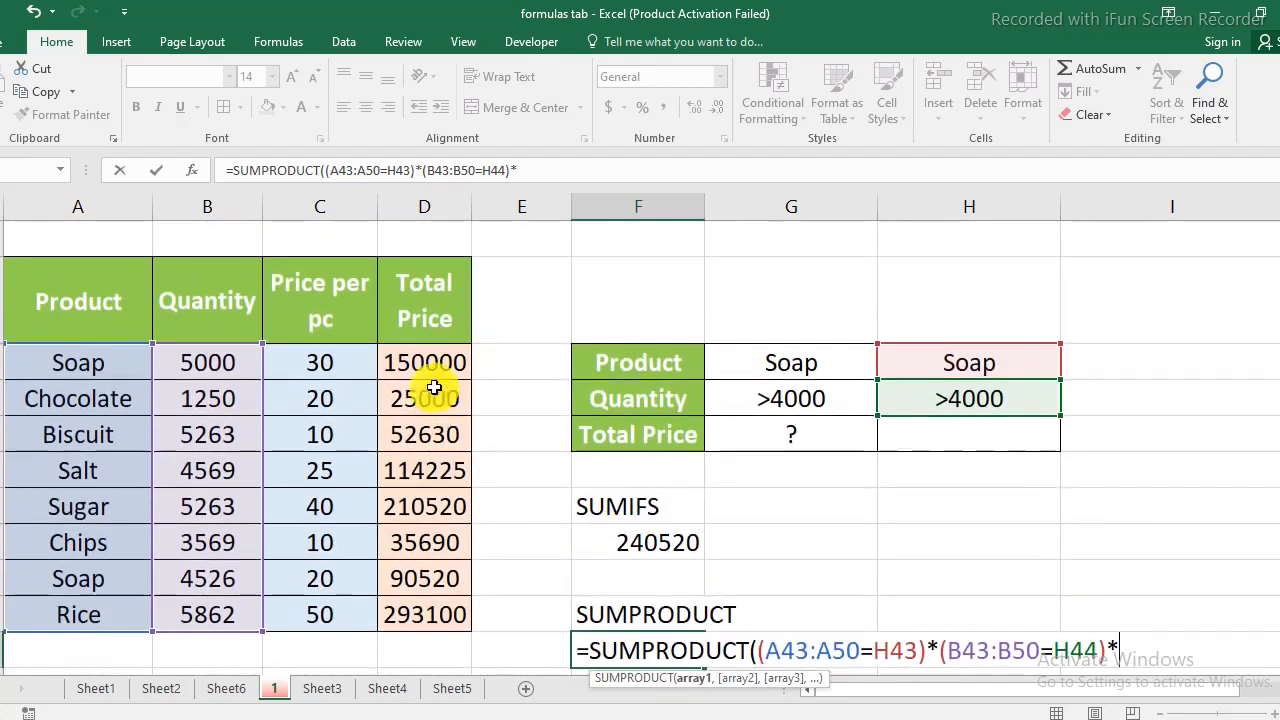
drag(424, 360, 426, 606)
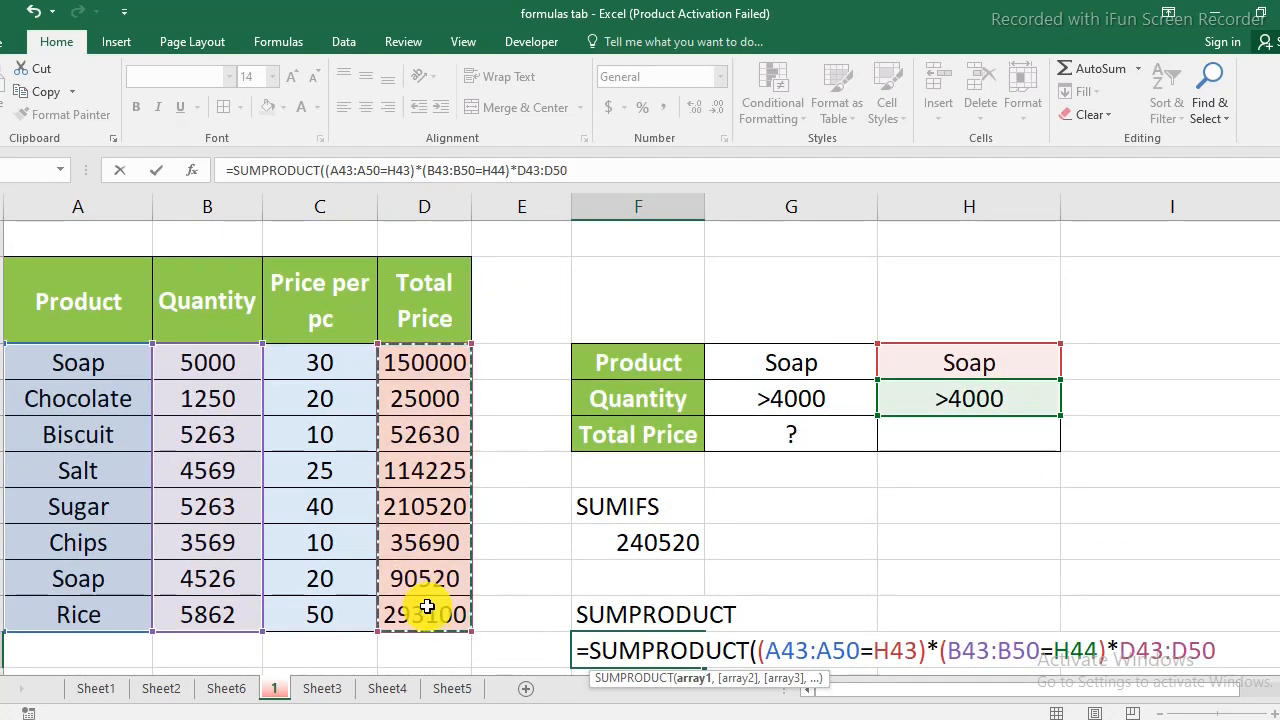
text())
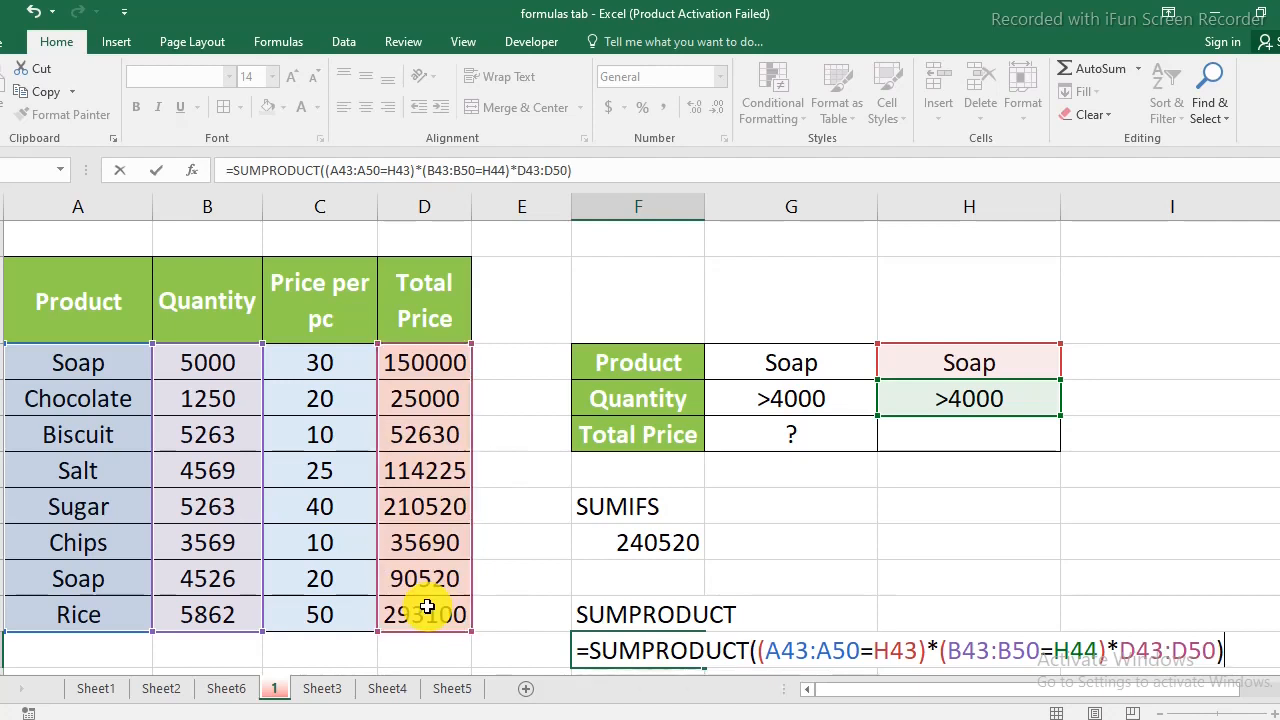
key(Return)
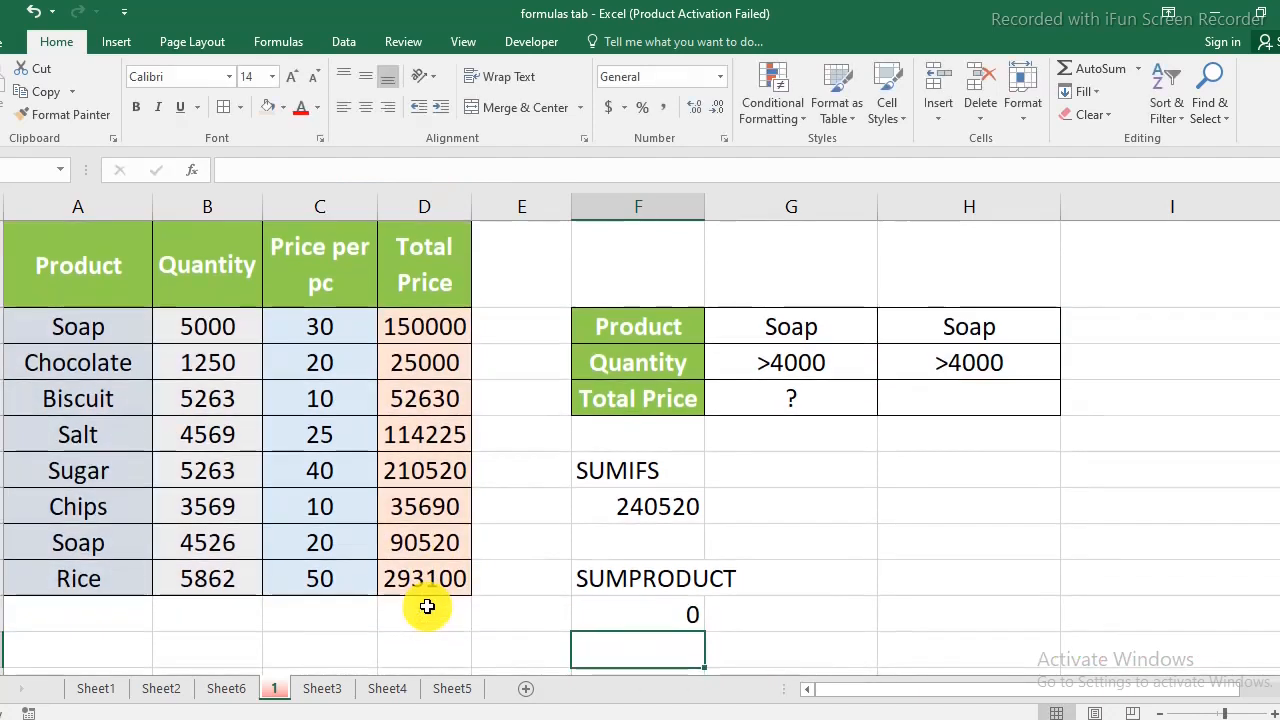
Step: Show the SUMPRODUCT and SUMIFS formulas as text for comparison by inserting a space before each equals sign
click(667, 612)
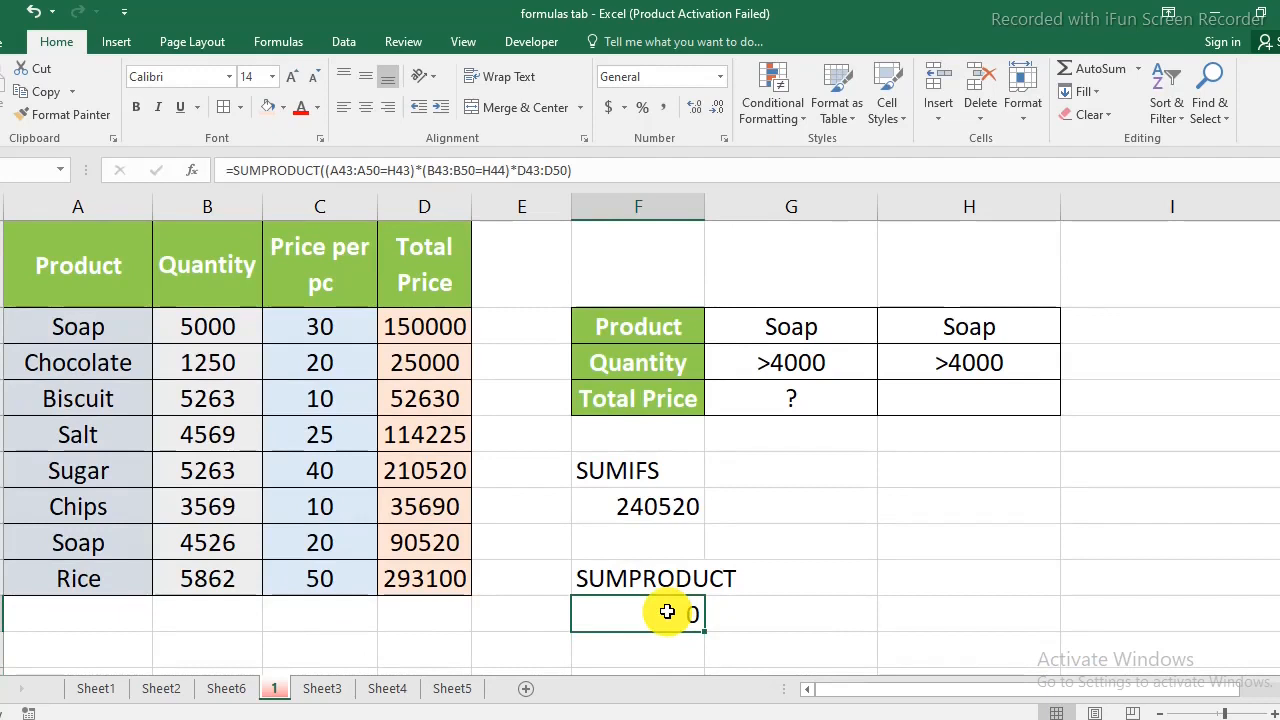
click(791, 328)
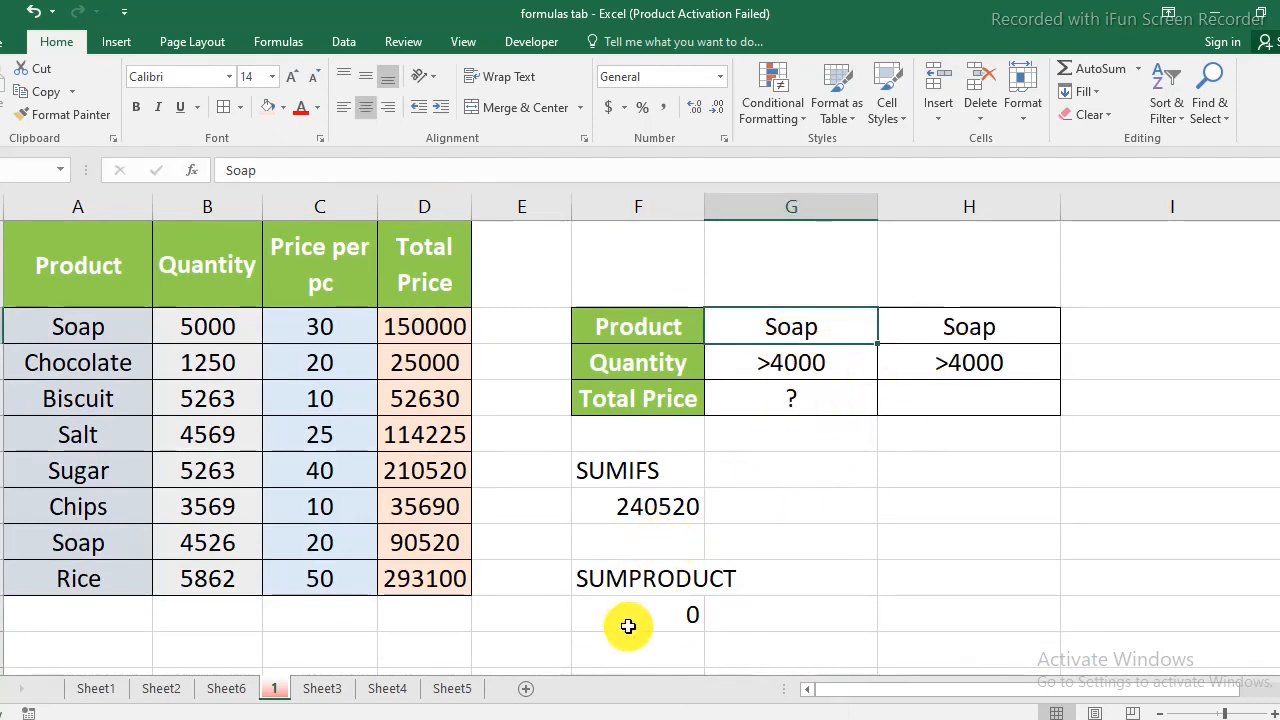
click(655, 506)
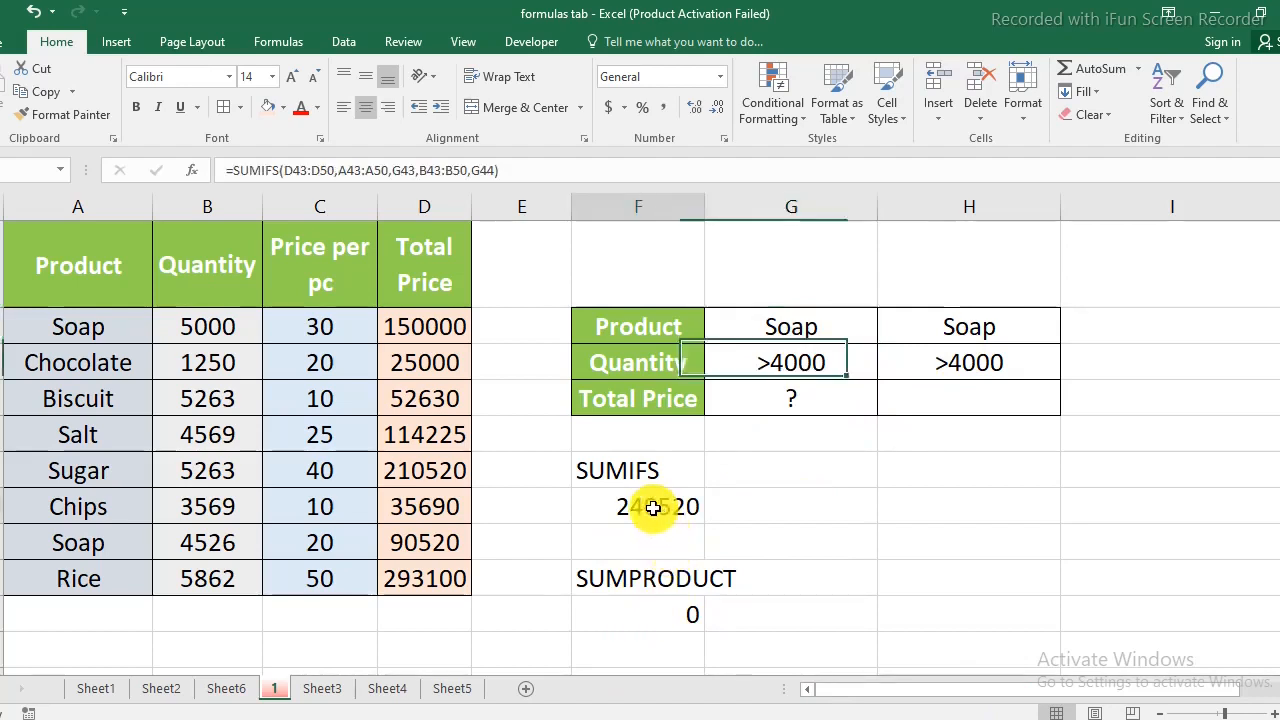
click(654, 618)
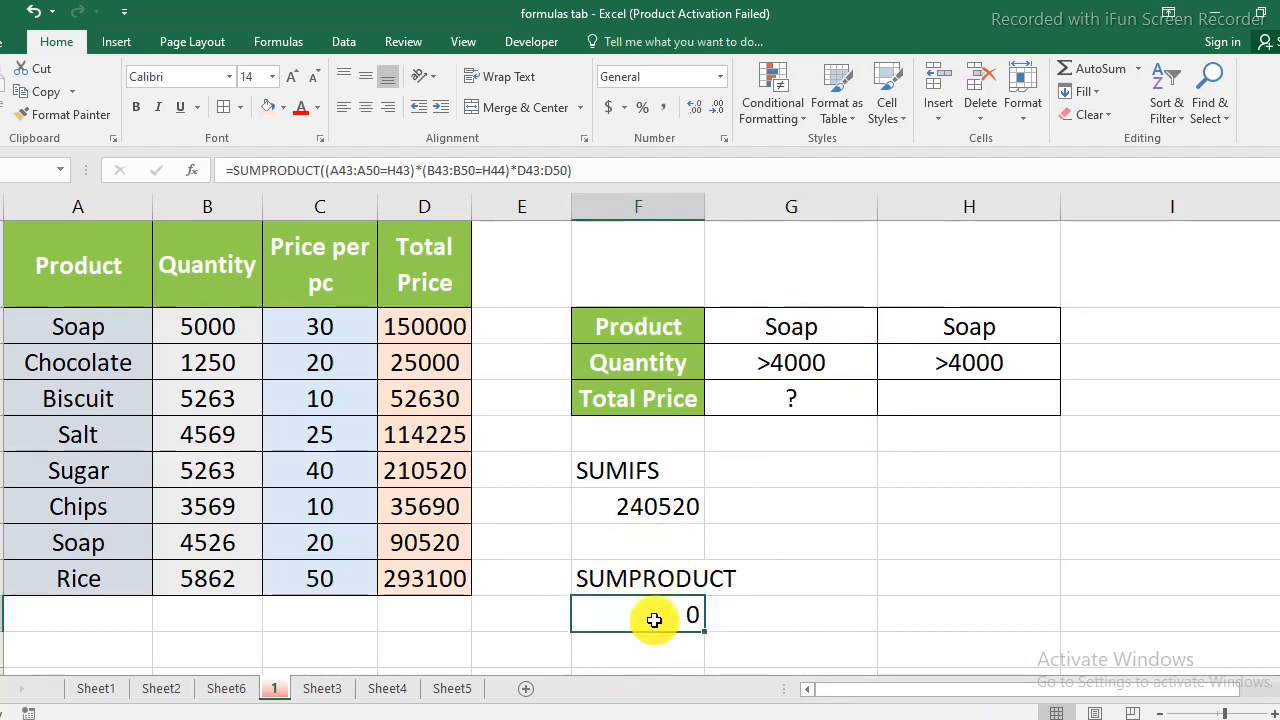
double_click(654, 618)
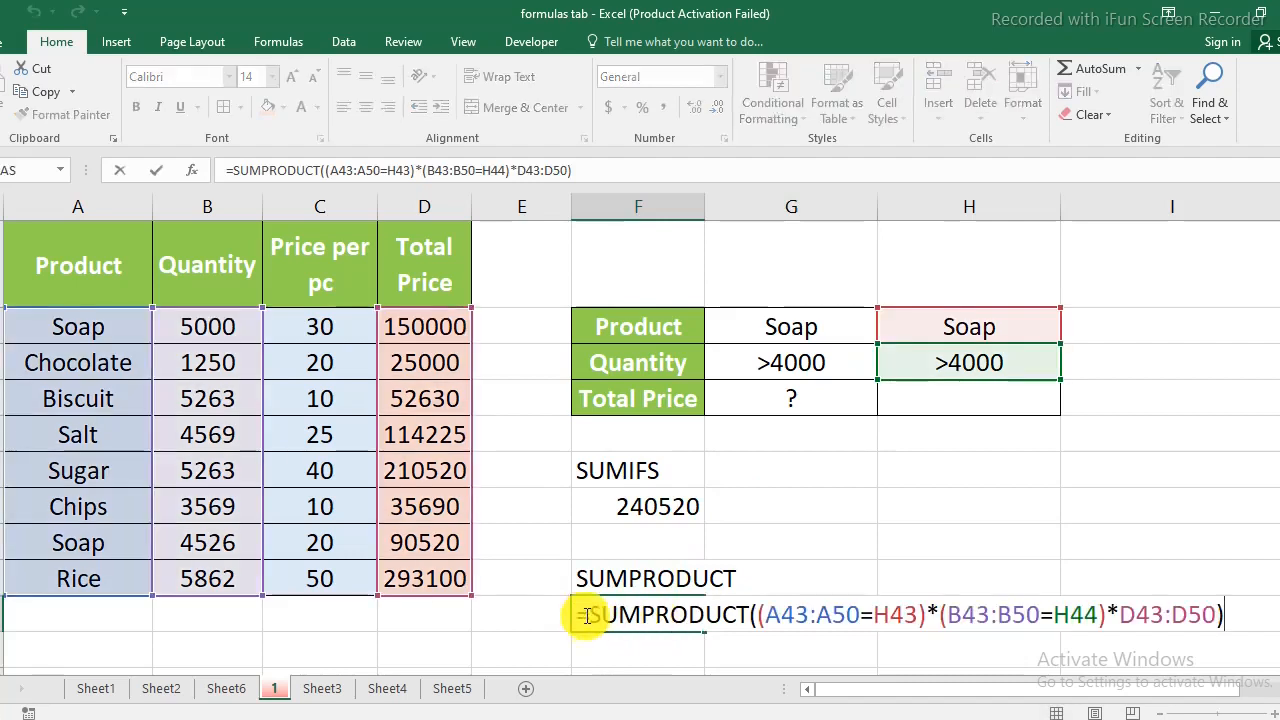
click(629, 506)
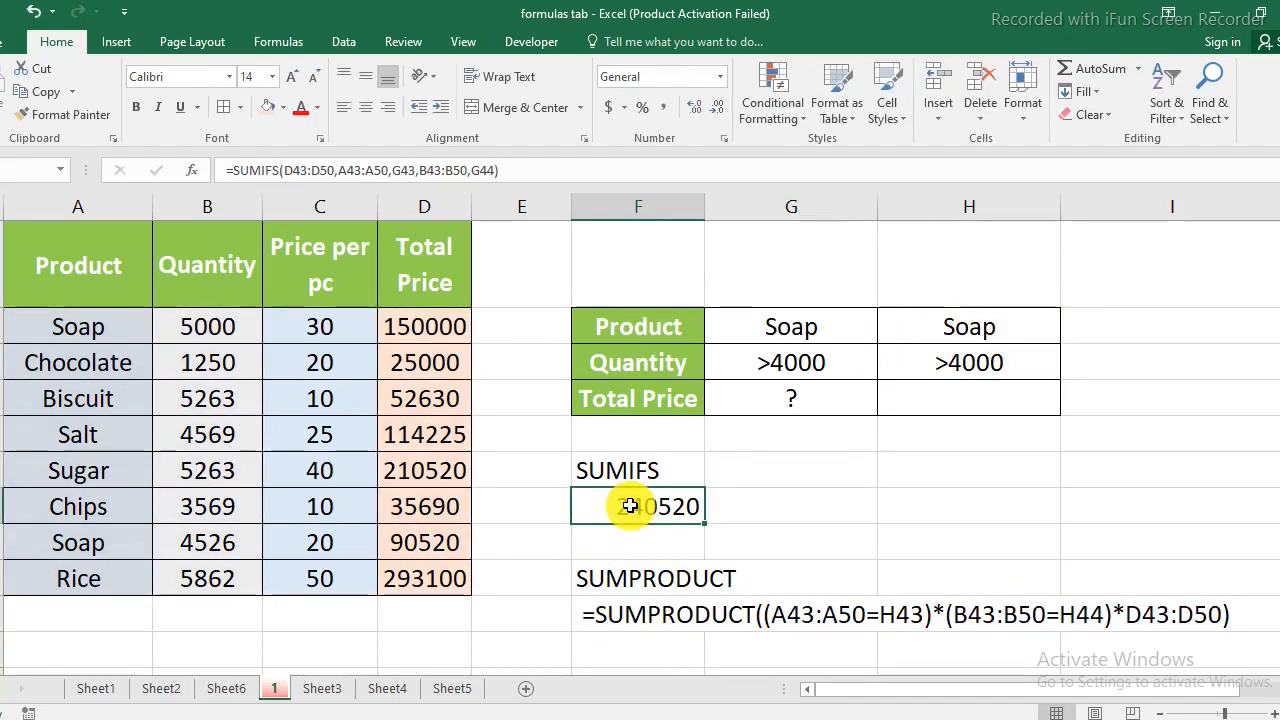
double_click(629, 506)
click(580, 507)
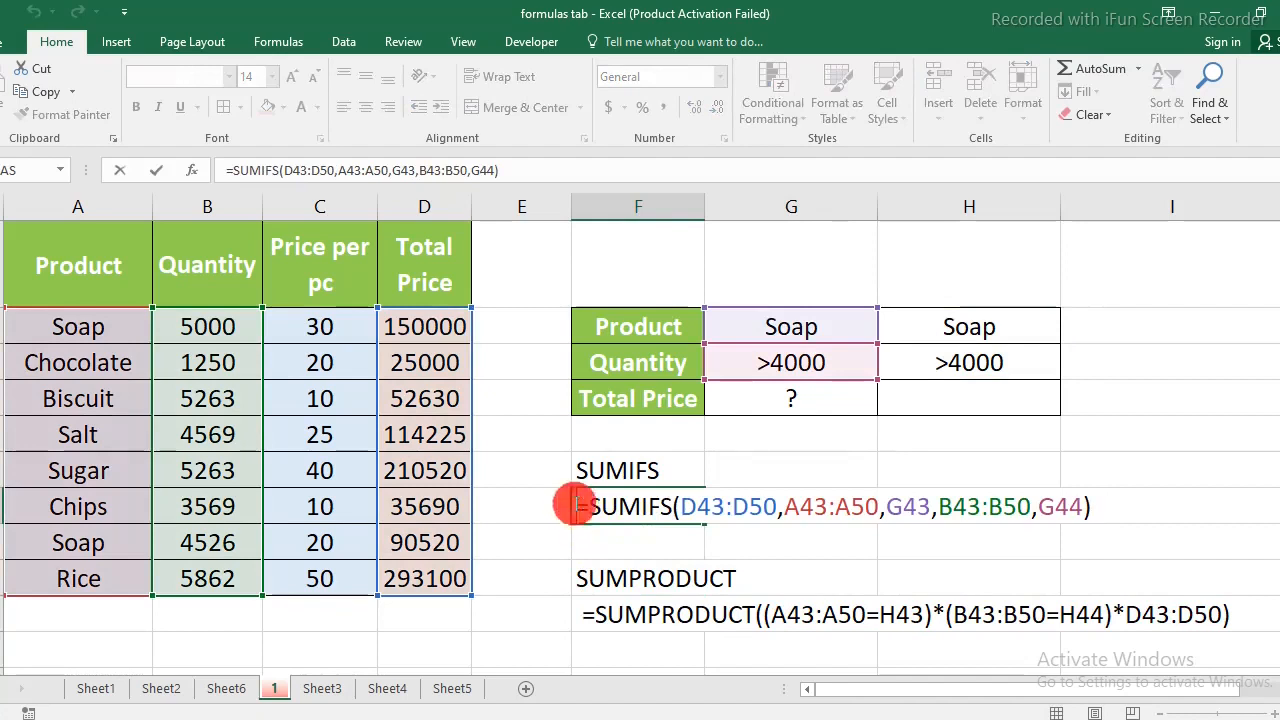
click(742, 542)
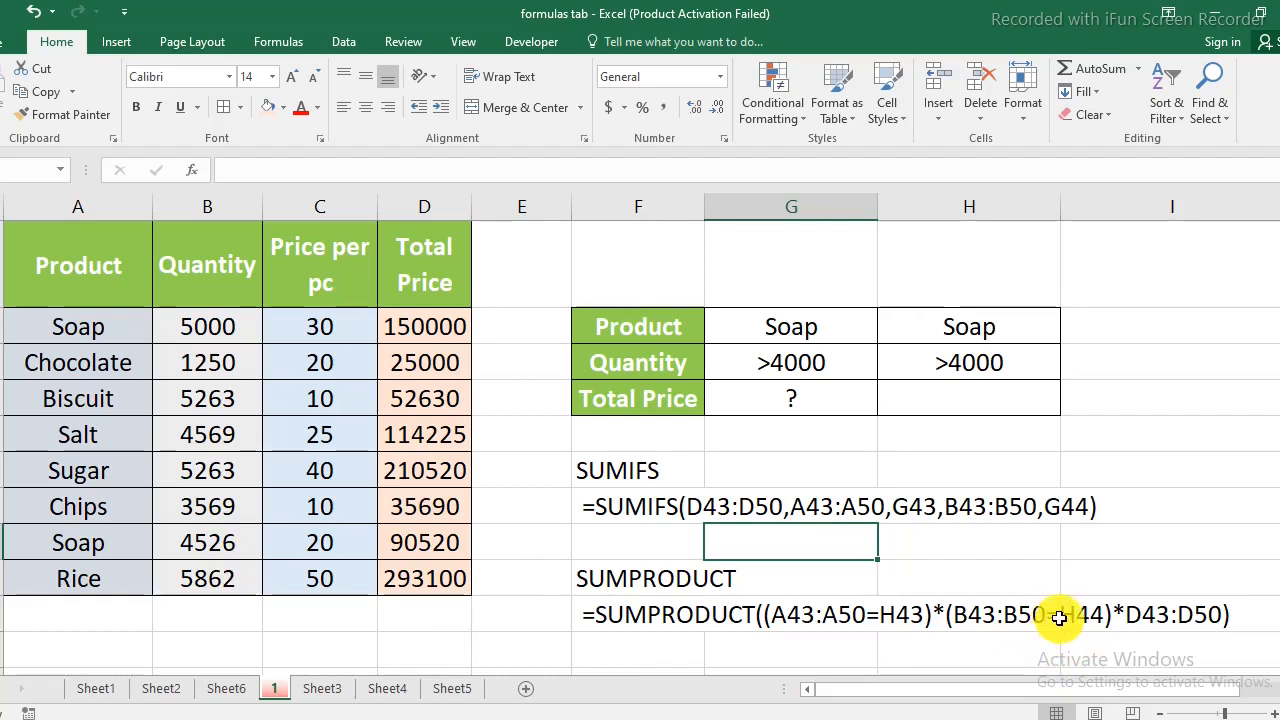
Step: Turn the SUMPRODUCT text back into a live formula and change its quantity condition to (B43:B50>H44)
click(588, 615)
double_click(582, 618)
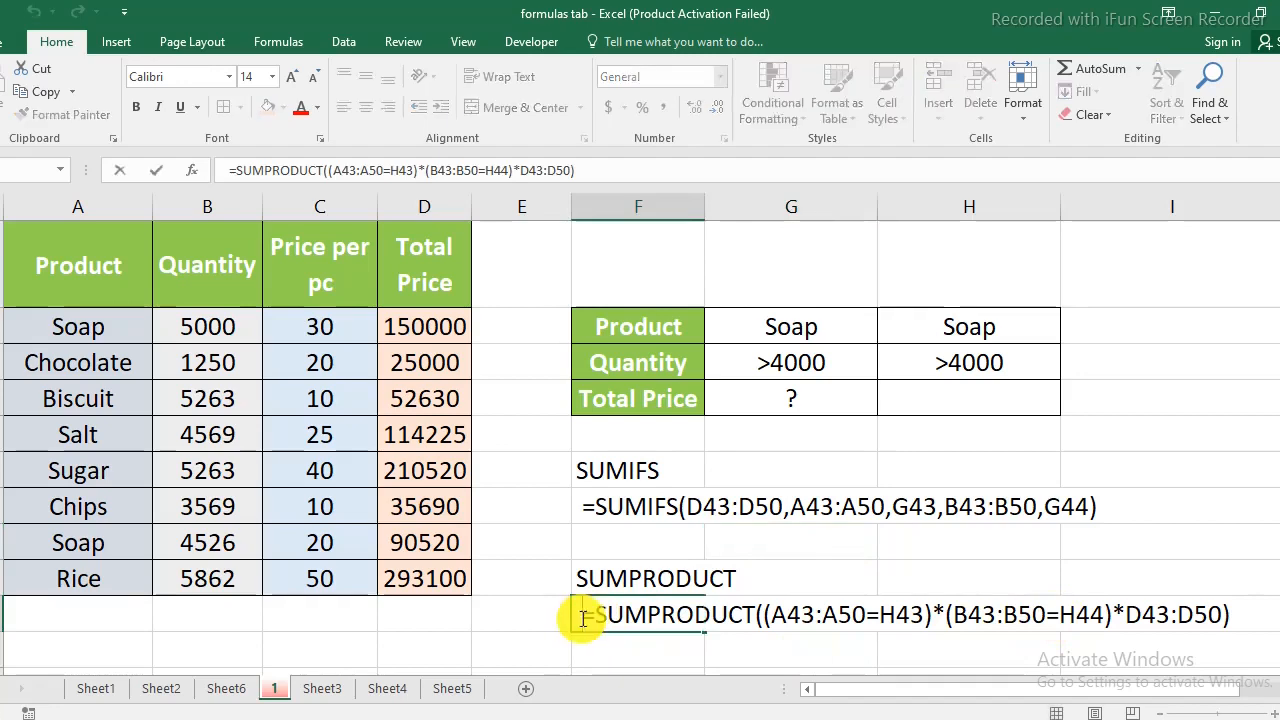
click(1057, 615)
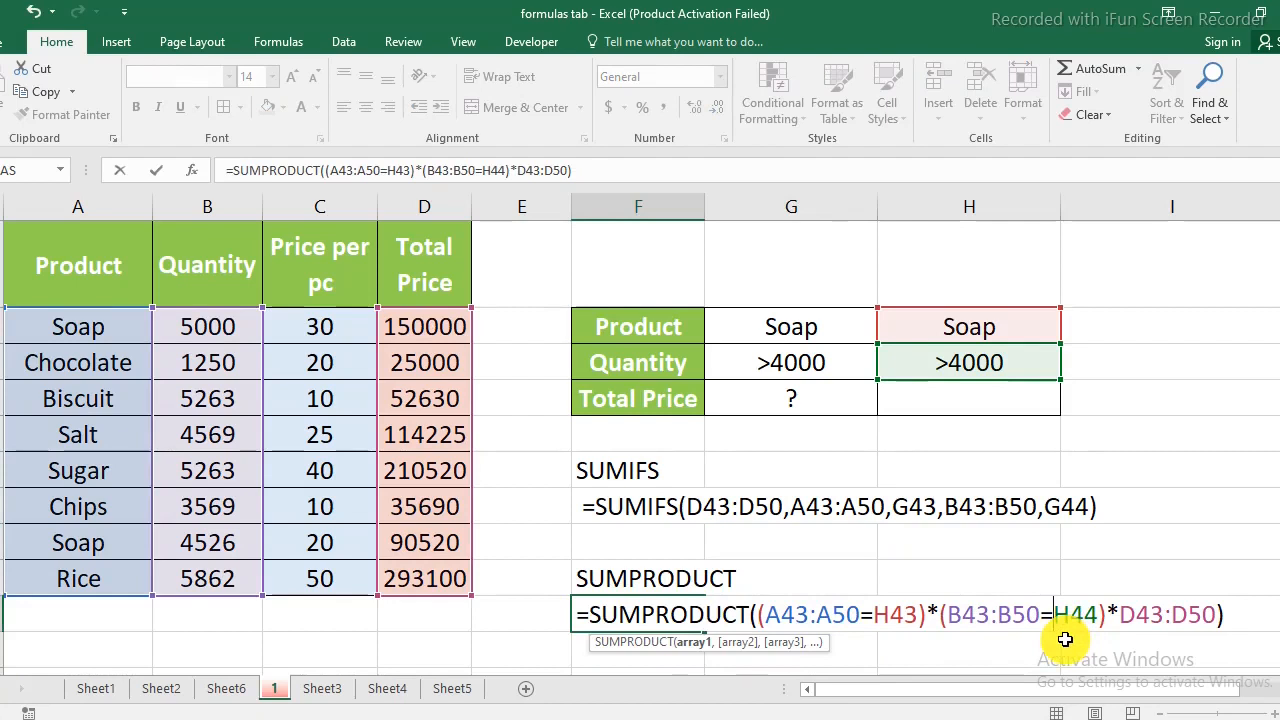
key(BackSpace)
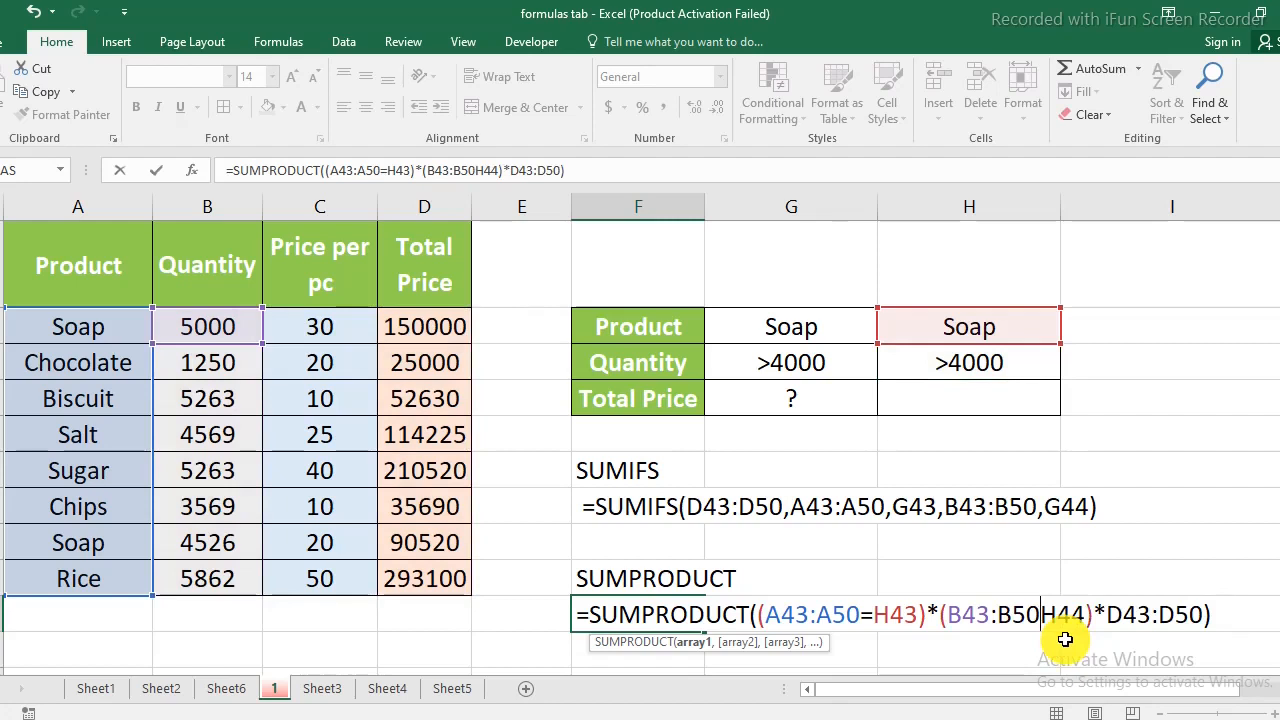
text(>)
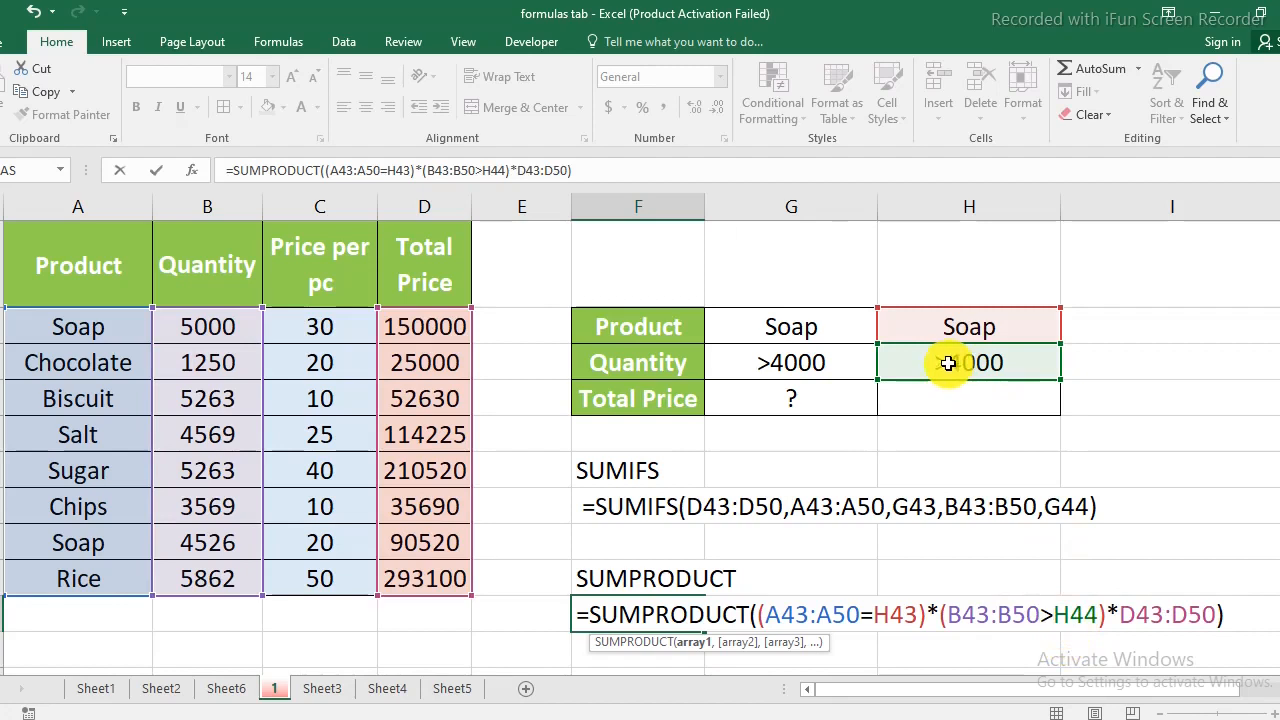
key(Return)
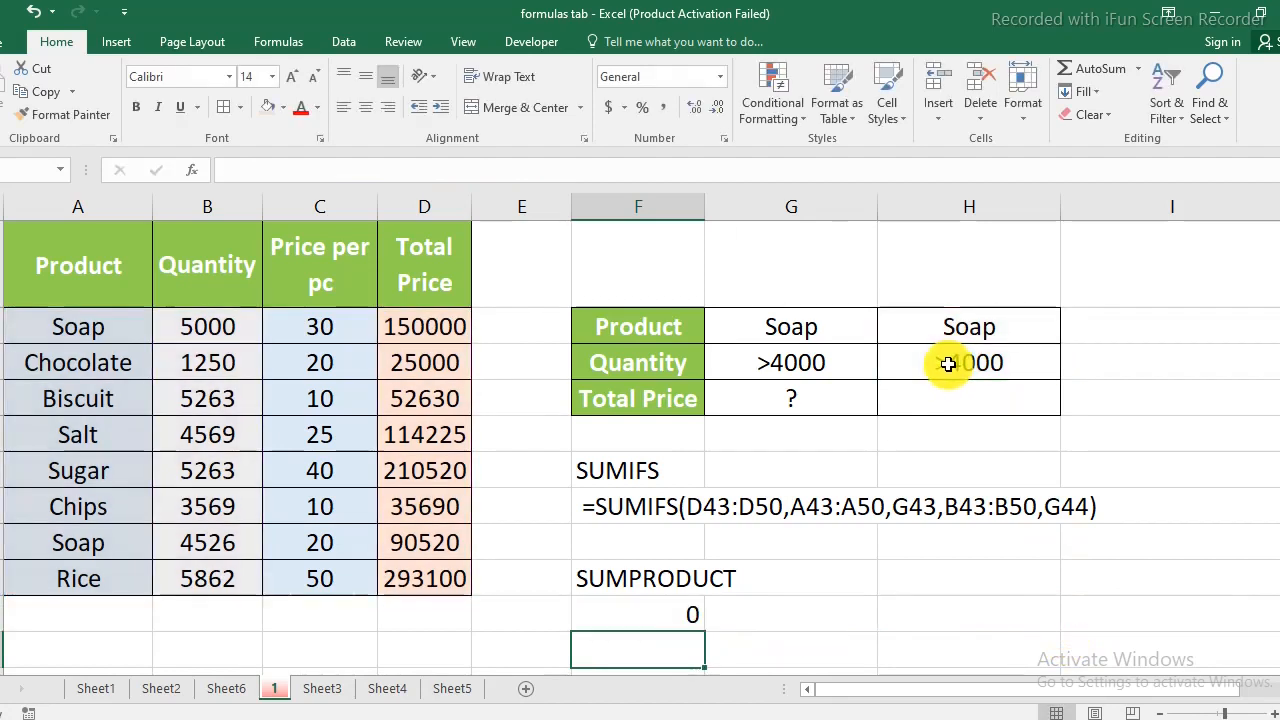
Step: Set the quantity criterion in H44 to 4000 without the greater-than sign and review the SUMPRODUCT formula in F51
double_click(948, 363)
key(BackSpace)
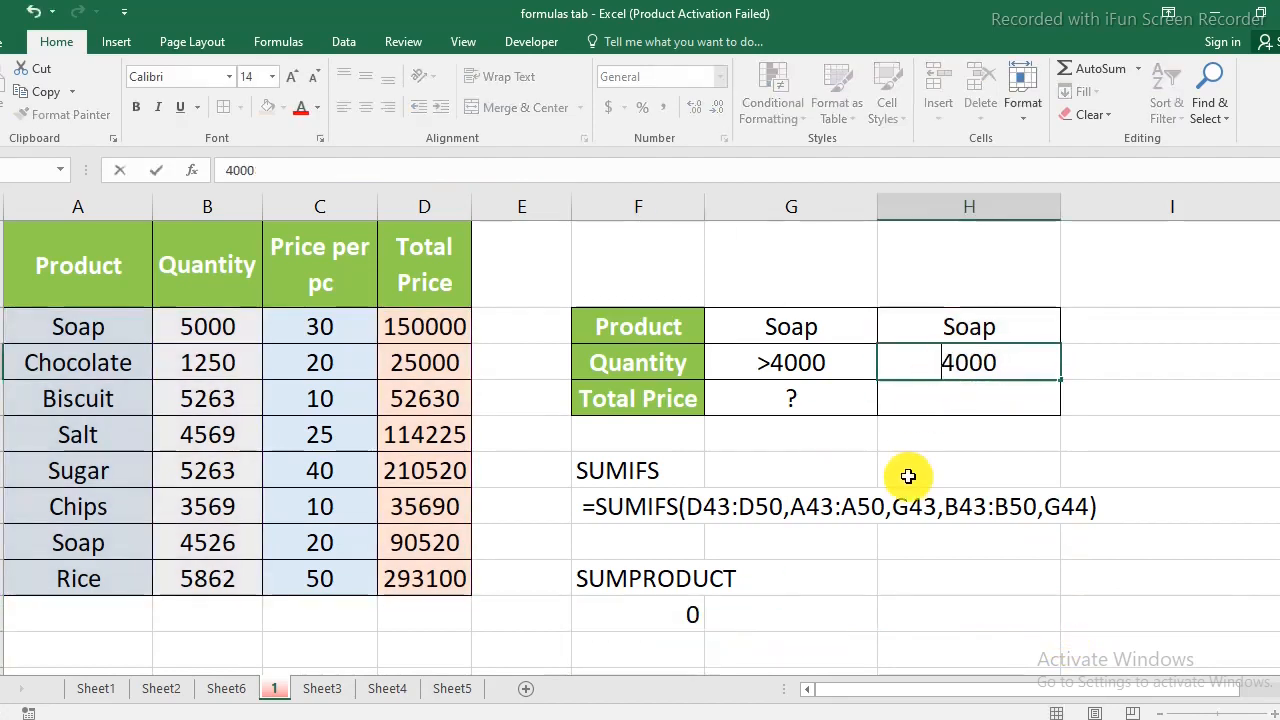
key(Return)
click(645, 637)
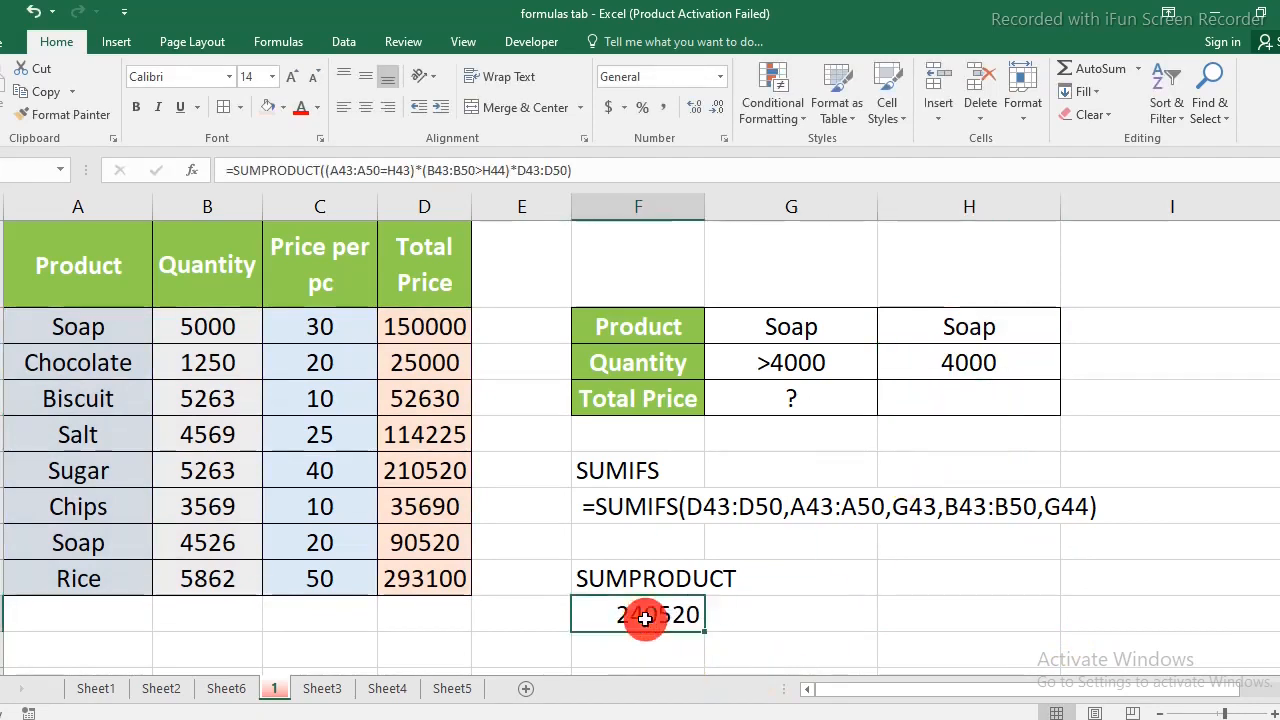
key(F2)
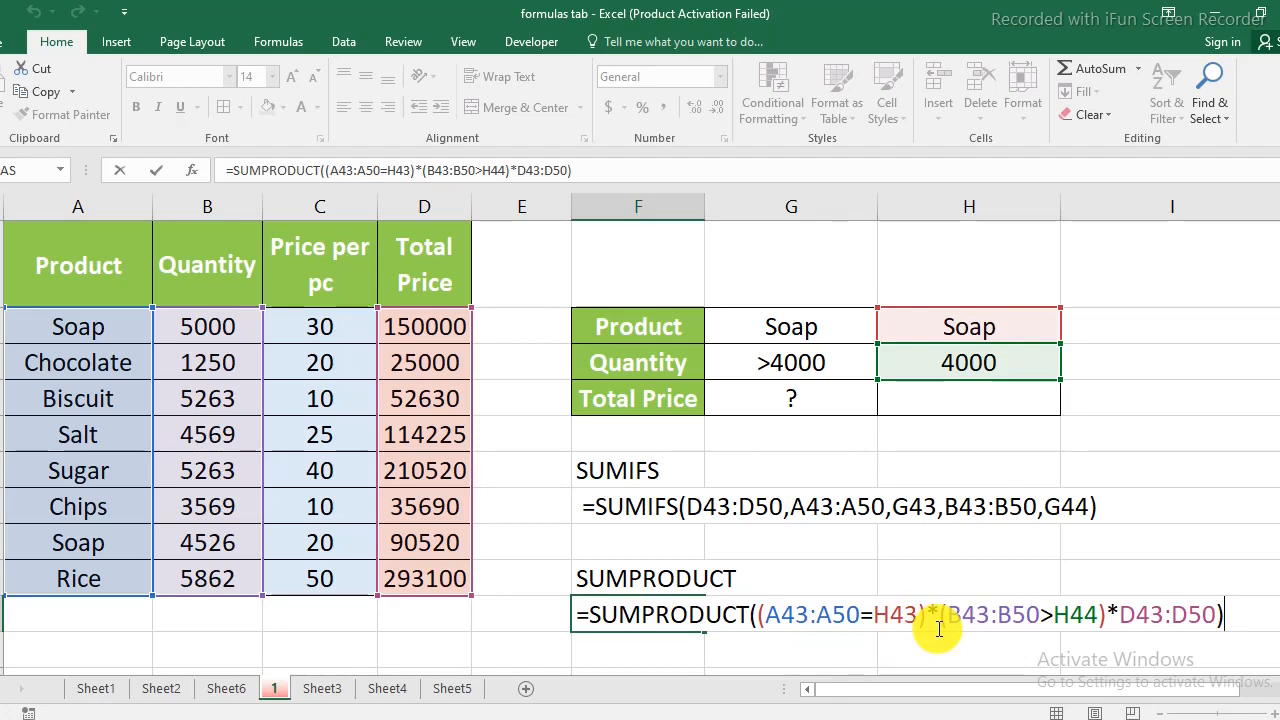
key(Return)
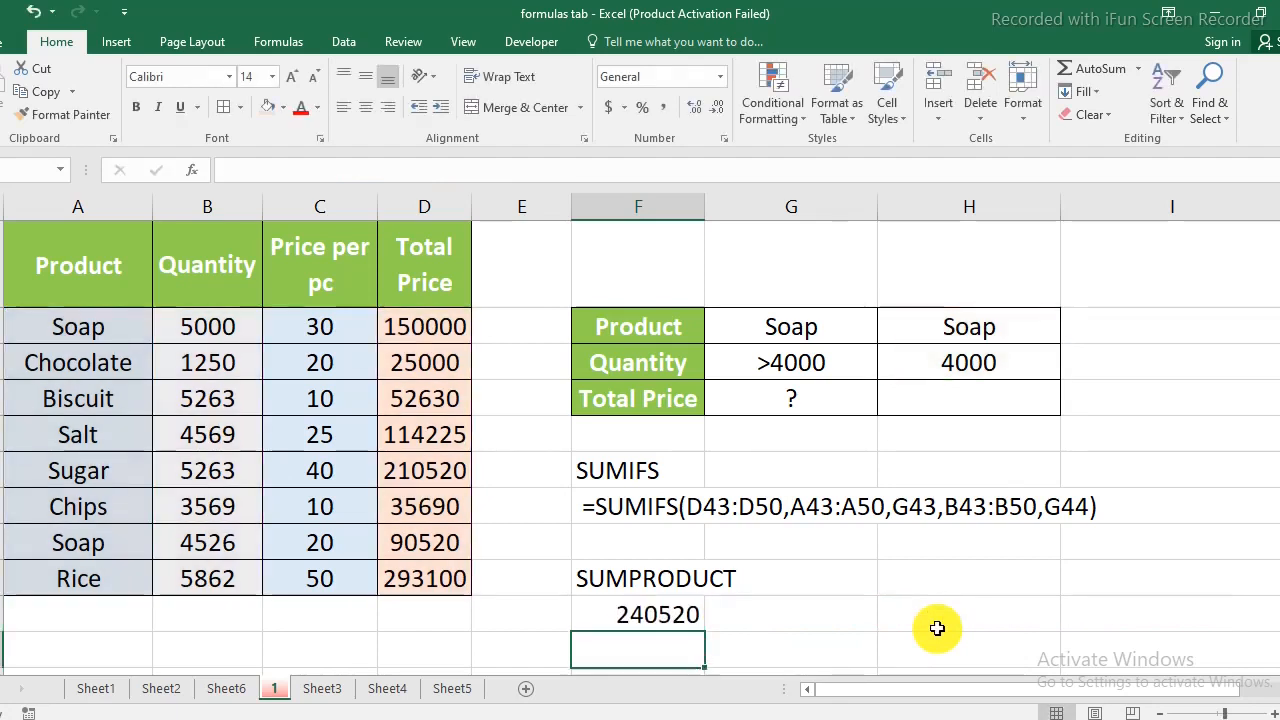
Step: Remove the leading space from the SUMIFS text in F48 so it calculates as a formula
click(595, 500)
click(243, 168)
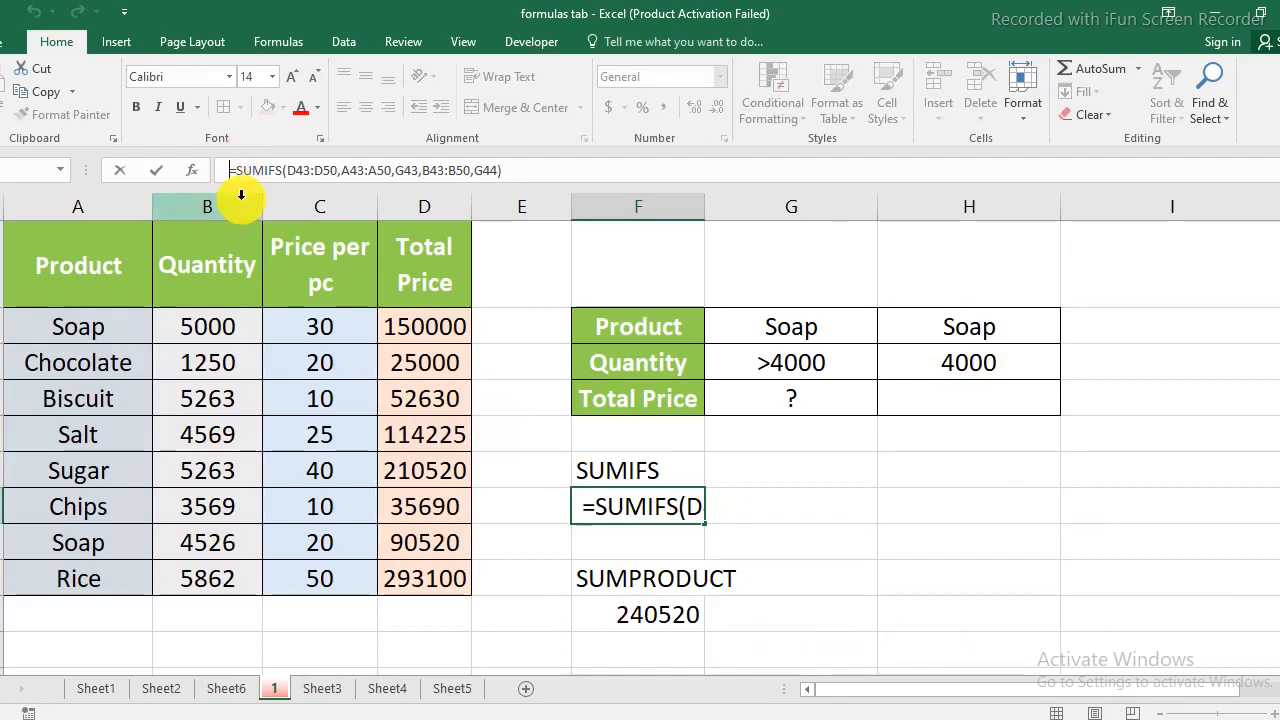
key(Return)
scroll(619, 576, down, 1)
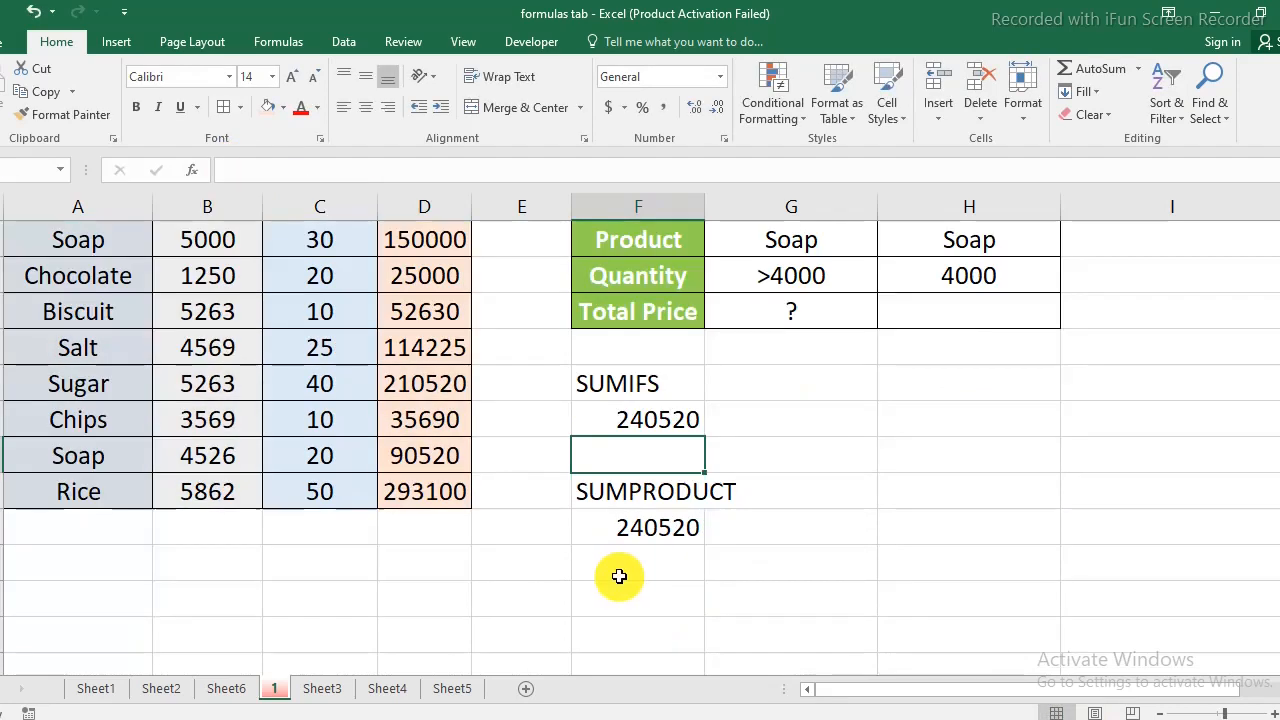